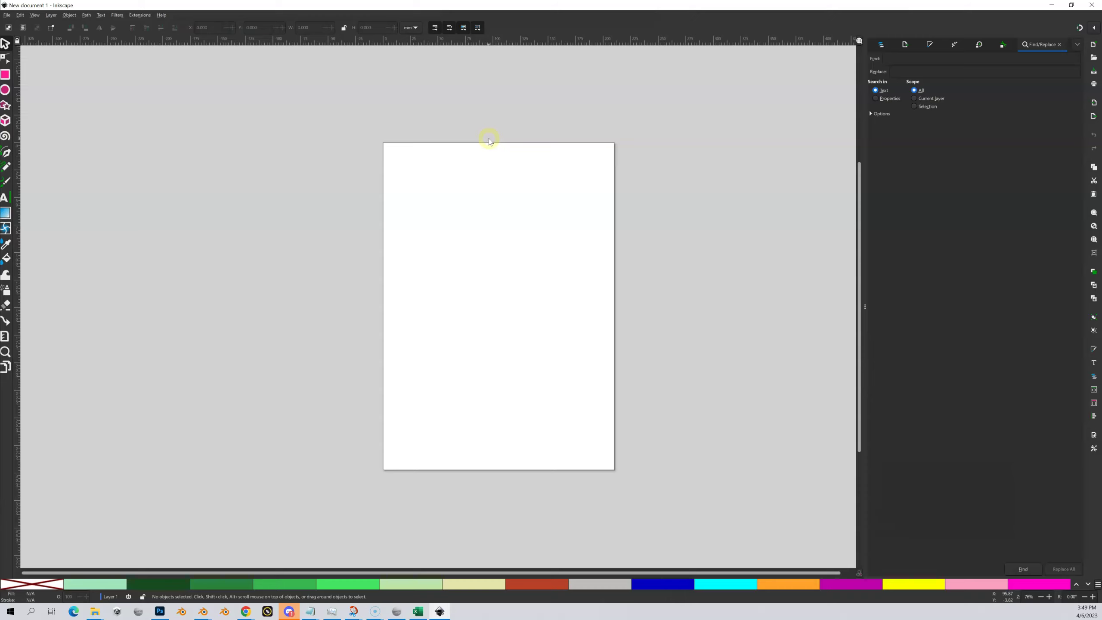
- Start File > Open and go up three folder levels to OPCD Projects
{"action": "left_click", "coordinate": [487, 143]}
{"action": "left_click", "coordinate": [495, 150]}
{"action": "left_click", "coordinate": [455, 153]}
{"action": "left_click", "coordinate": [22, 28]}
{"action": "left_click", "coordinate": [8, 15]}
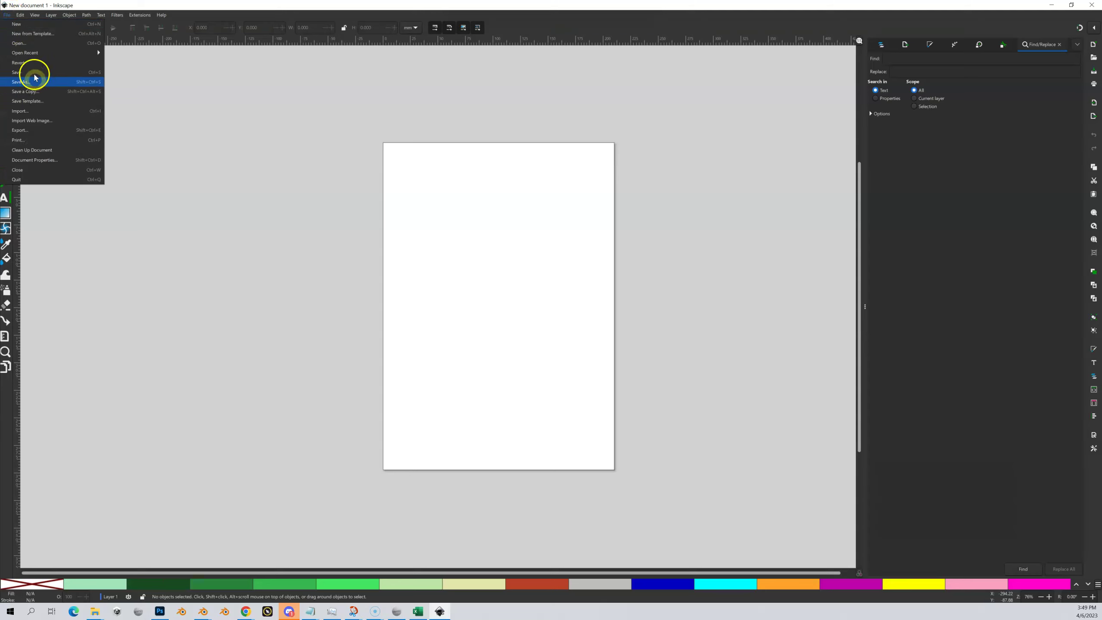
{"action": "left_click", "coordinate": [25, 43]}
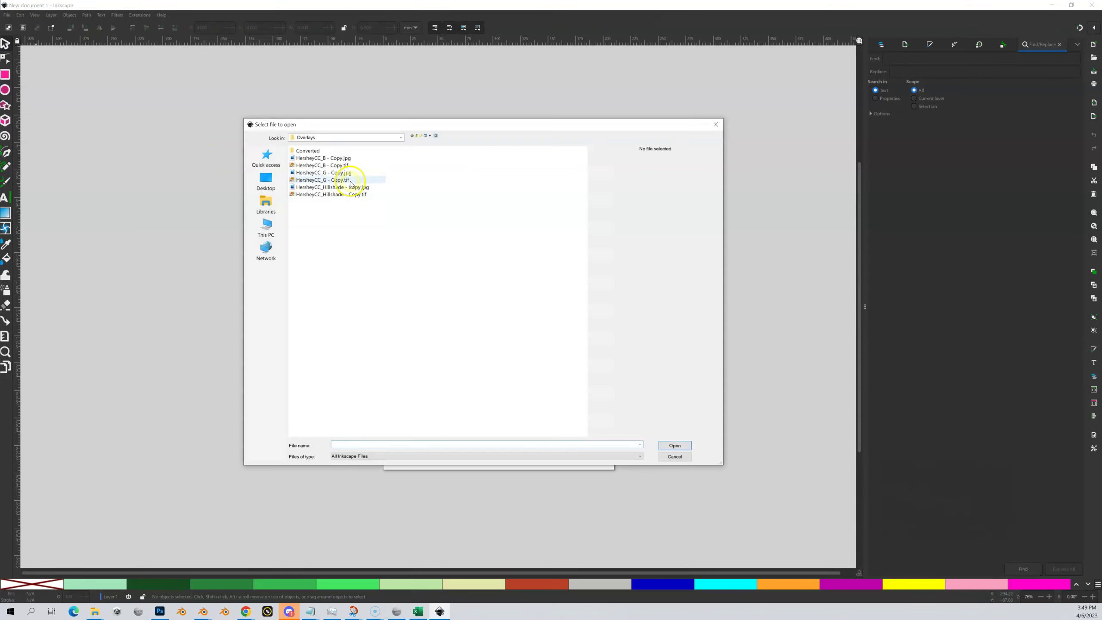
{"action": "left_click", "coordinate": [416, 136]}
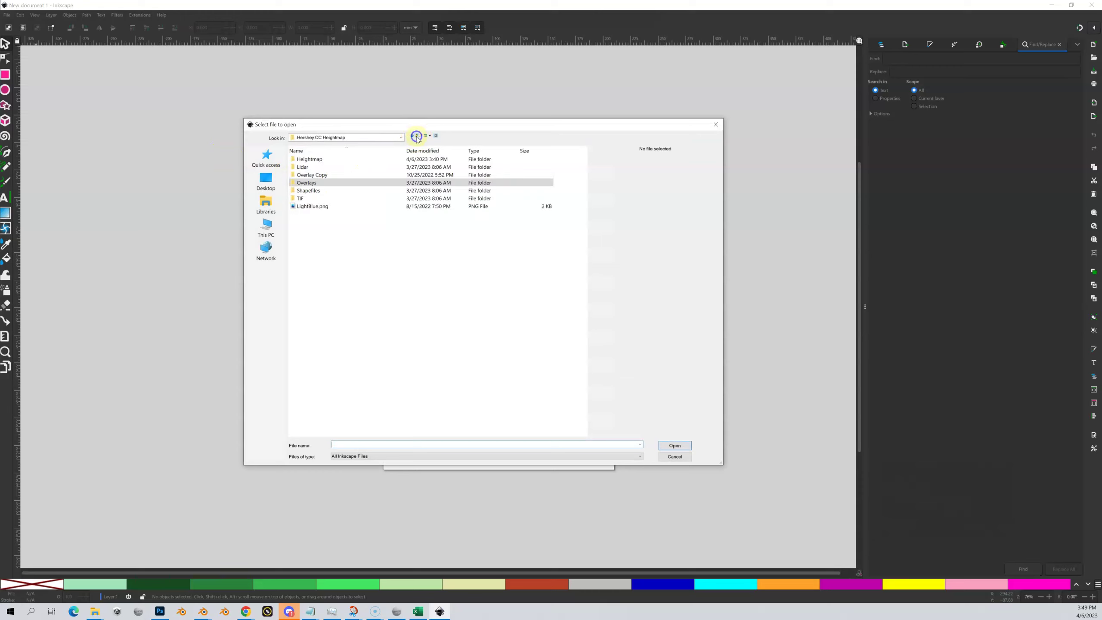
{"action": "left_click", "coordinate": [416, 136]}
{"action": "left_click", "coordinate": [415, 137]}
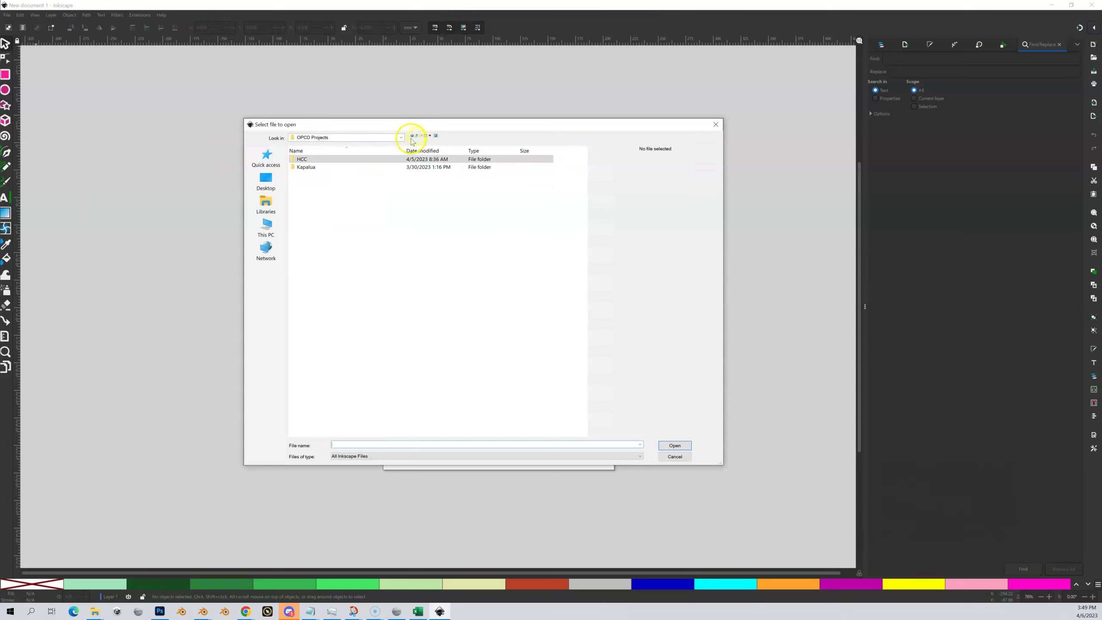
- Browse into HCC > HersheyCC_Unity v4.2 > Assets > Terrain Backup
{"action": "left_click", "coordinate": [349, 161]}
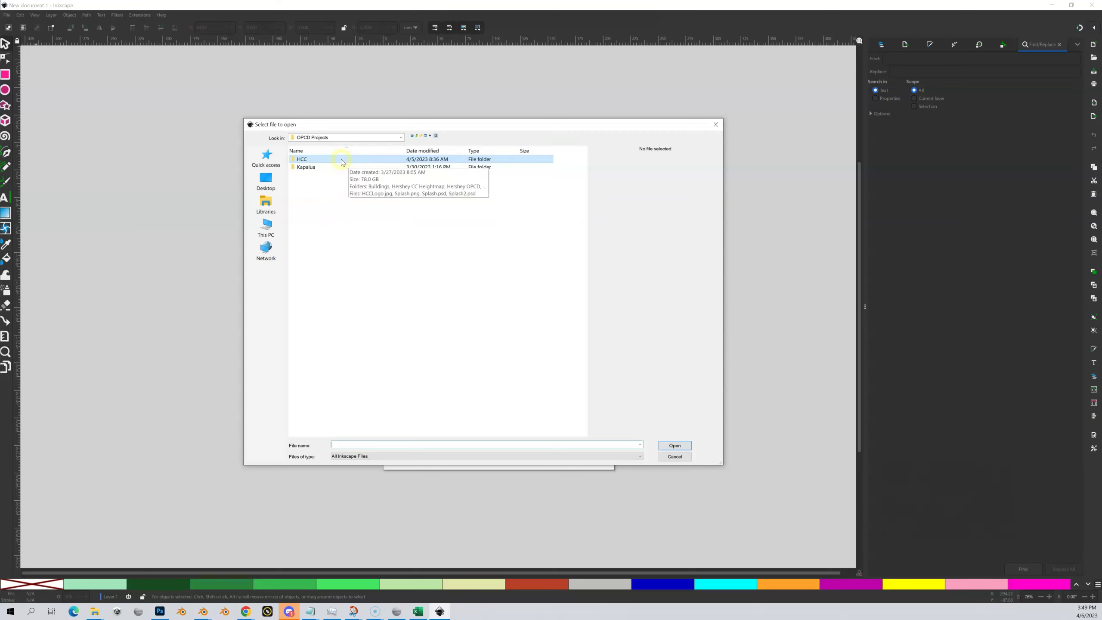
{"action": "left_click", "coordinate": [310, 163]}
{"action": "double_click", "coordinate": [310, 162]}
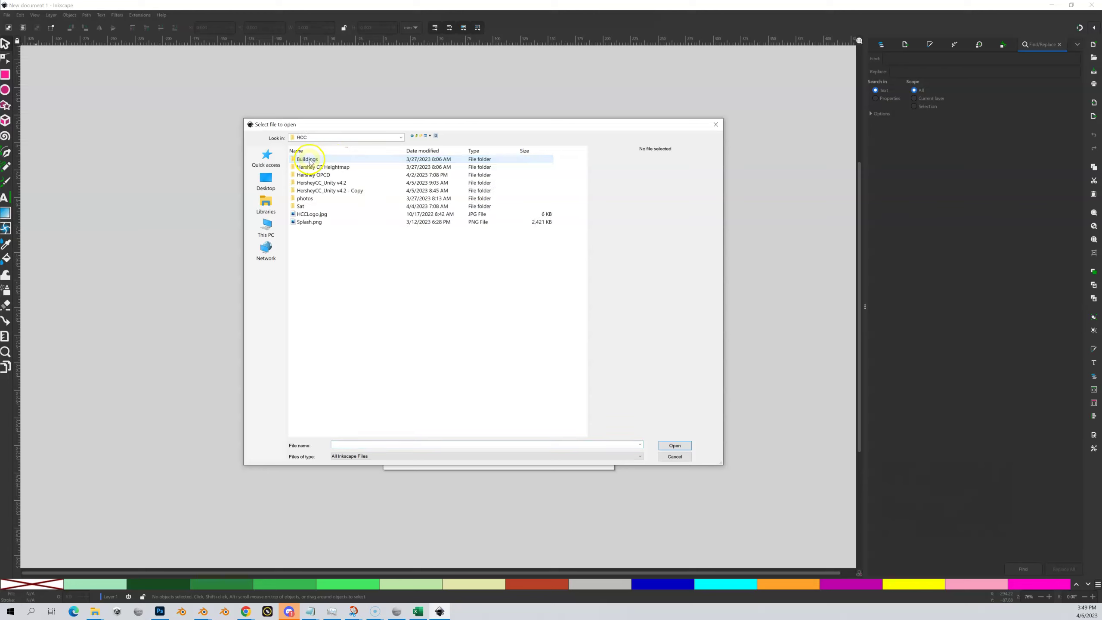
{"action": "double_click", "coordinate": [332, 183]}
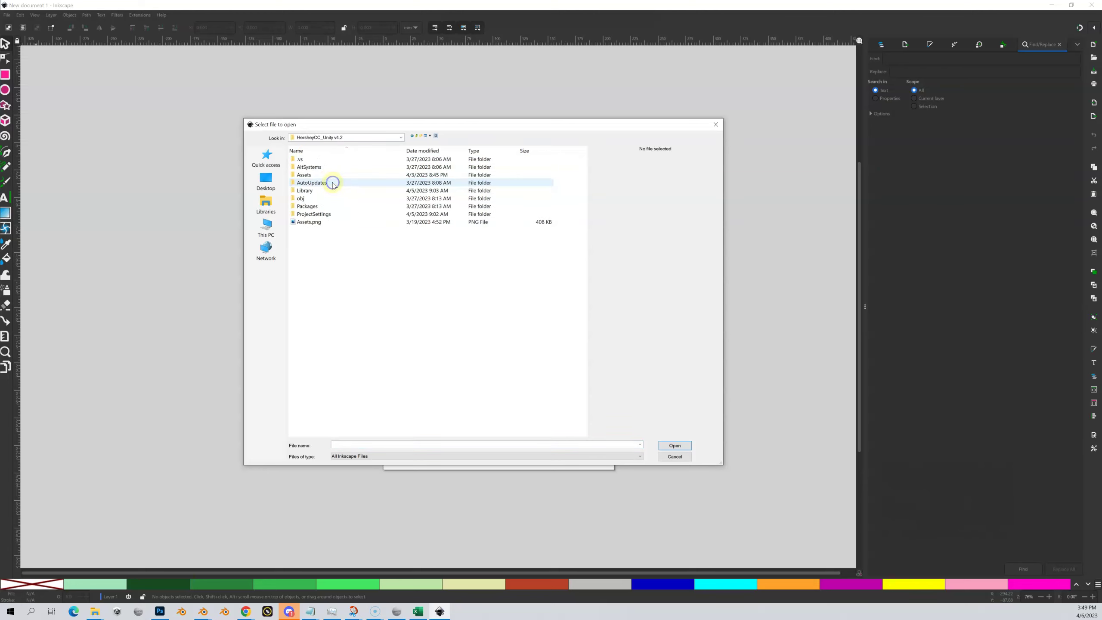
{"action": "double_click", "coordinate": [304, 174]}
{"action": "scroll", "coordinate": [321, 260], "scroll_direction": "down", "scroll_amount": 10}
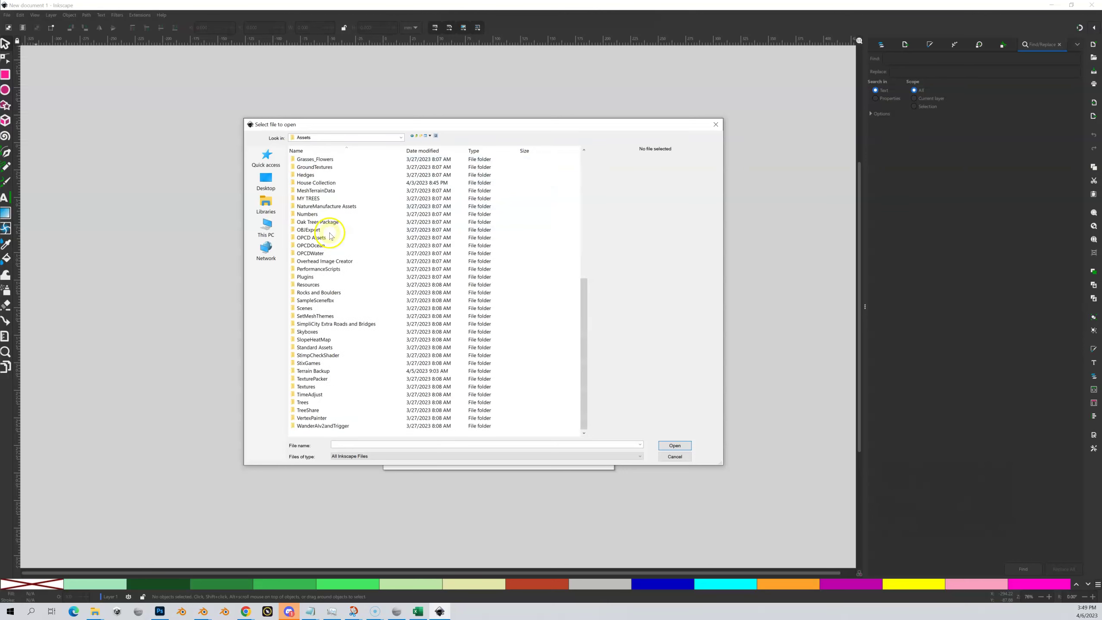
{"action": "double_click", "coordinate": [309, 370]}
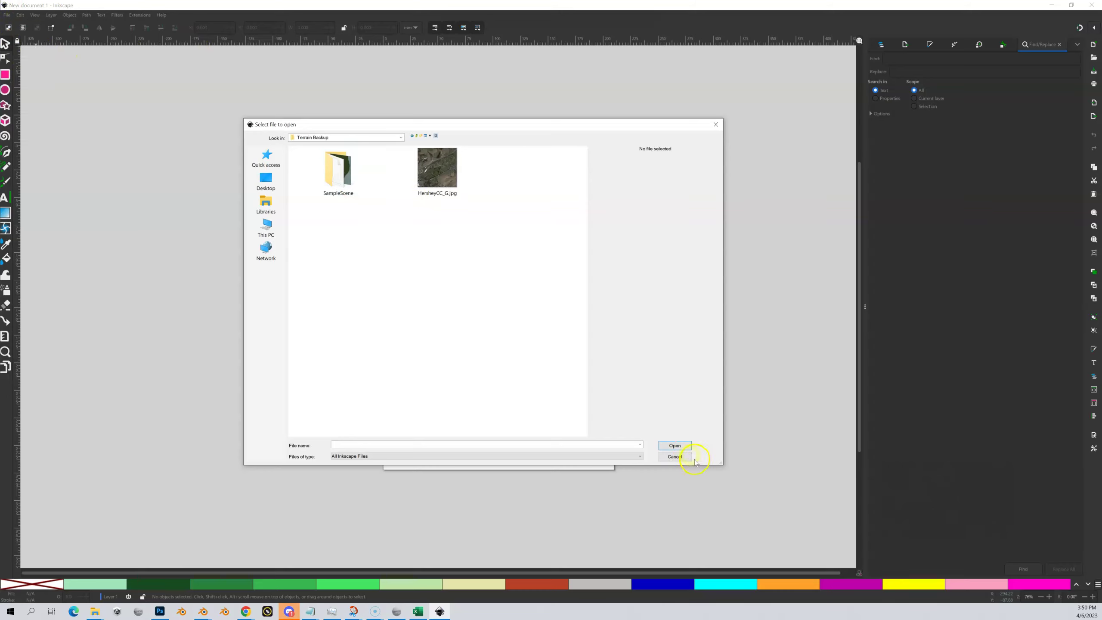
- Cancel the dialog, reopen File > Open and go up to the Data (D:) drive
{"action": "left_click", "coordinate": [674, 457]}
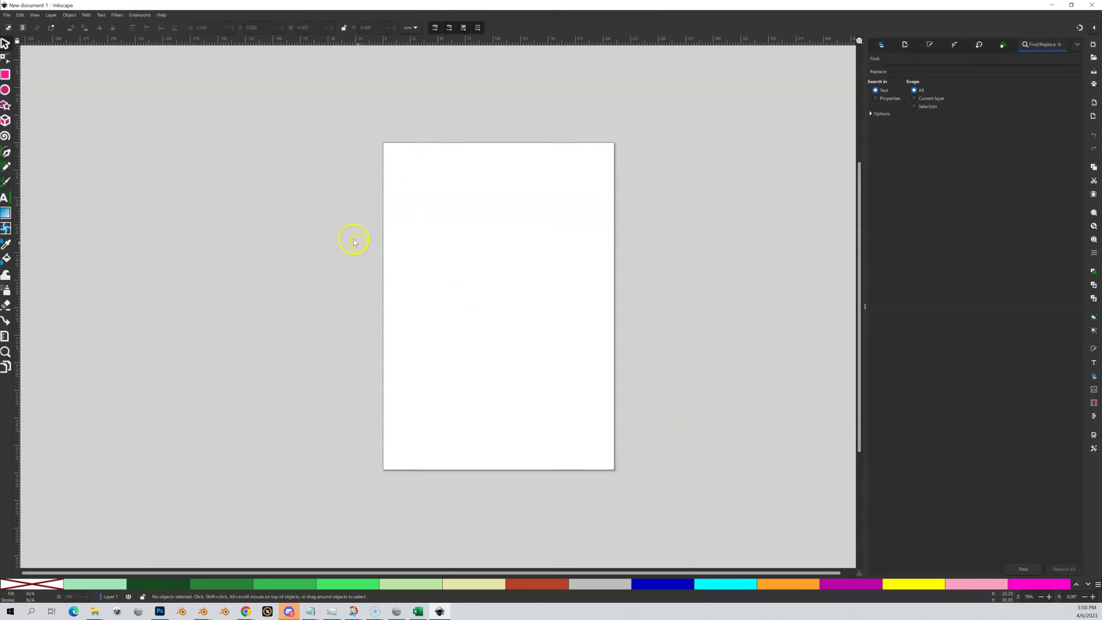
{"action": "left_click", "coordinate": [9, 16]}
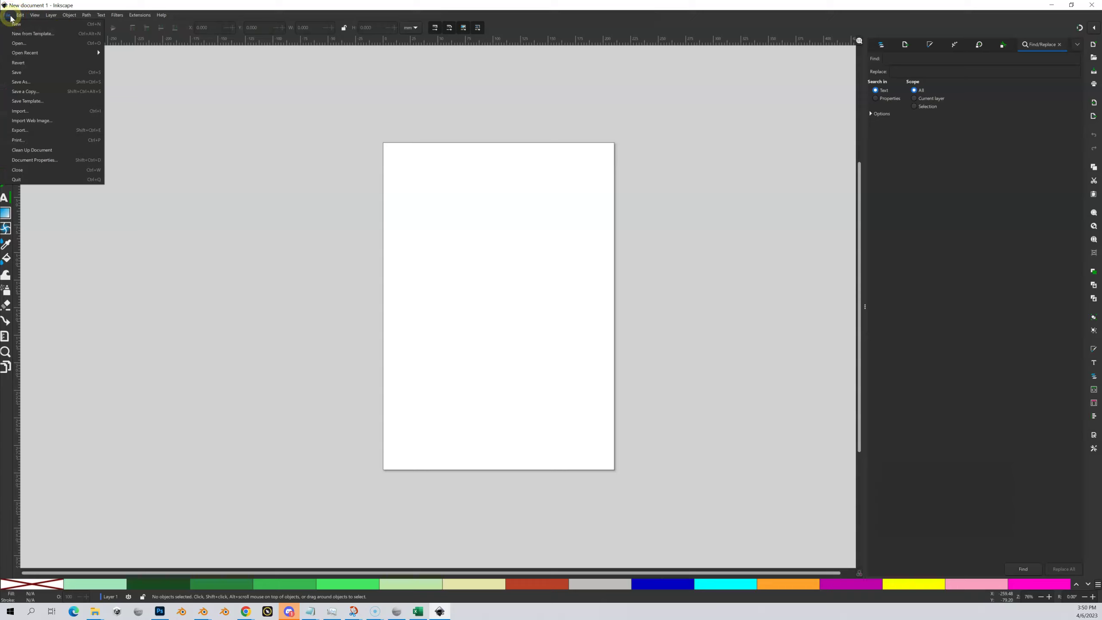
{"action": "left_click", "coordinate": [30, 46]}
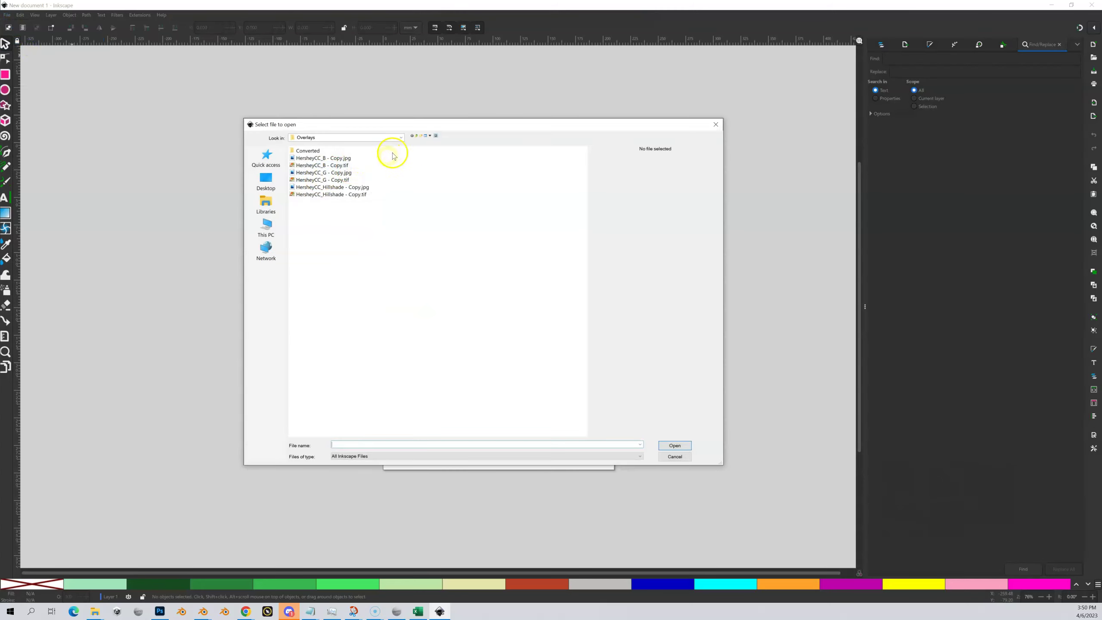
{"action": "left_click", "coordinate": [415, 137]}
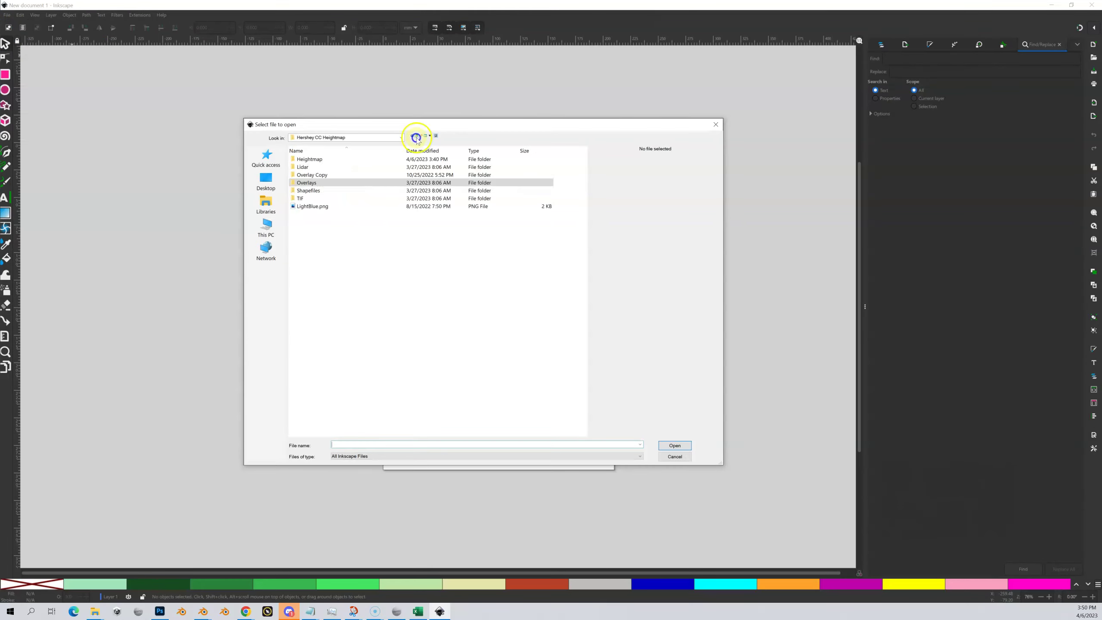
{"action": "left_click", "coordinate": [416, 137]}
{"action": "left_click", "coordinate": [415, 137]}
{"action": "left_click", "coordinate": [416, 138]}
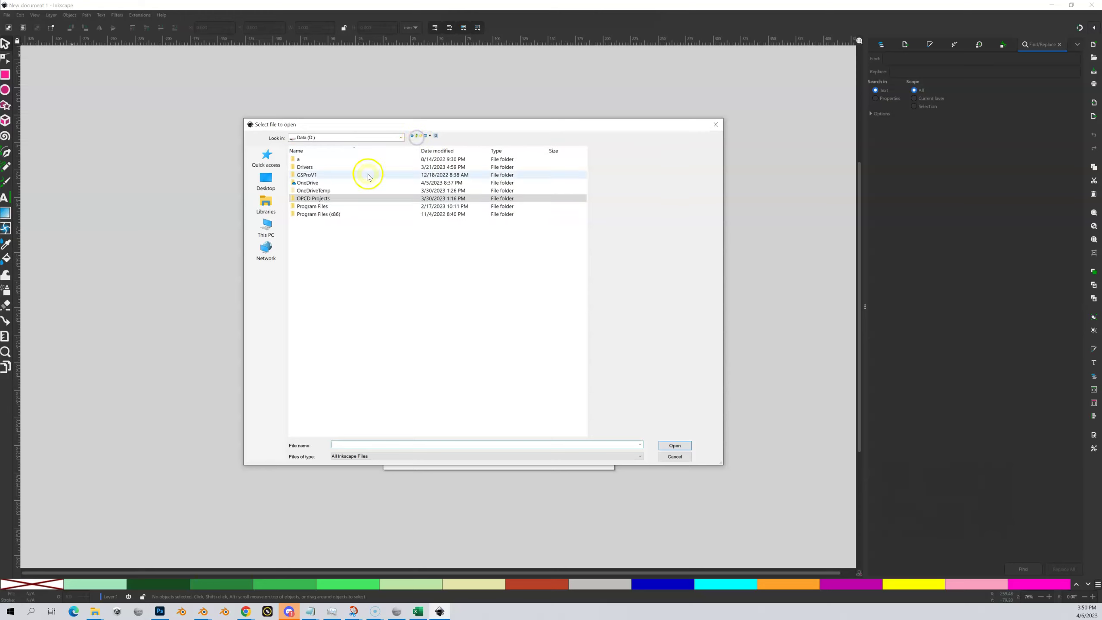
- Open HersheyCC_B - Copy.jpg from OPCD Projects > HCC > Hershey CC Heightmap > Overlays
{"action": "double_click", "coordinate": [319, 199]}
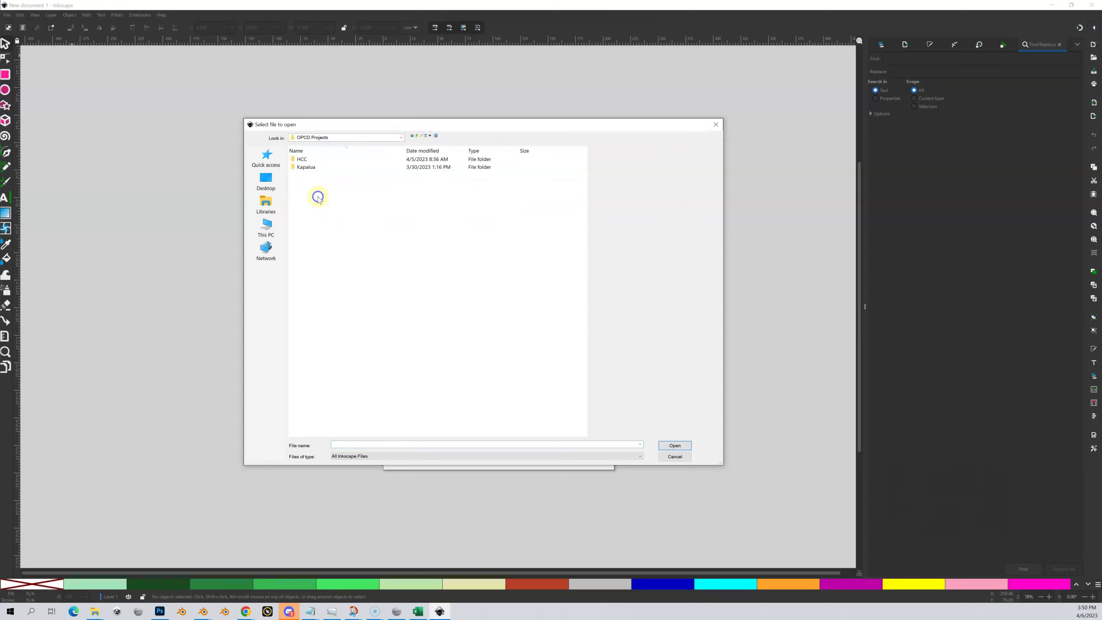
{"action": "double_click", "coordinate": [308, 159]}
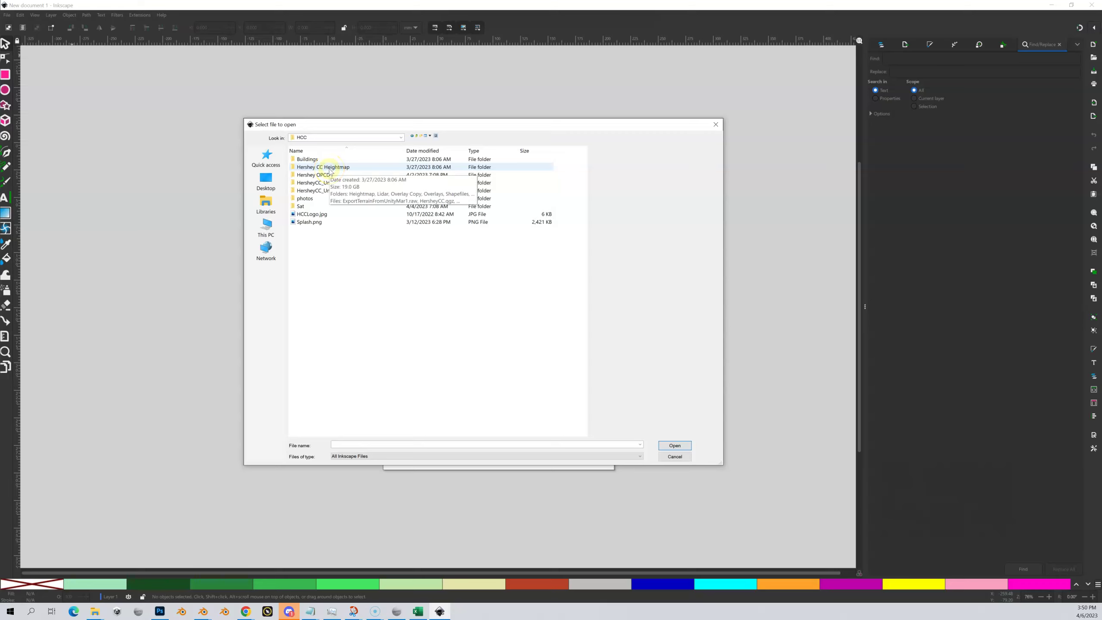
{"action": "double_click", "coordinate": [329, 168]}
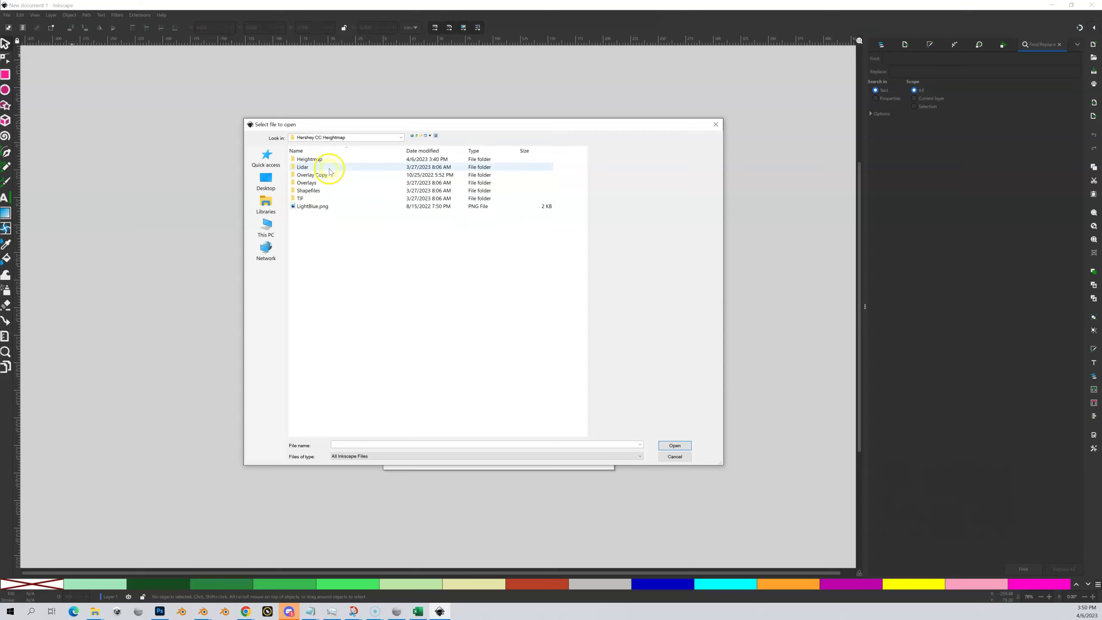
{"action": "double_click", "coordinate": [329, 183]}
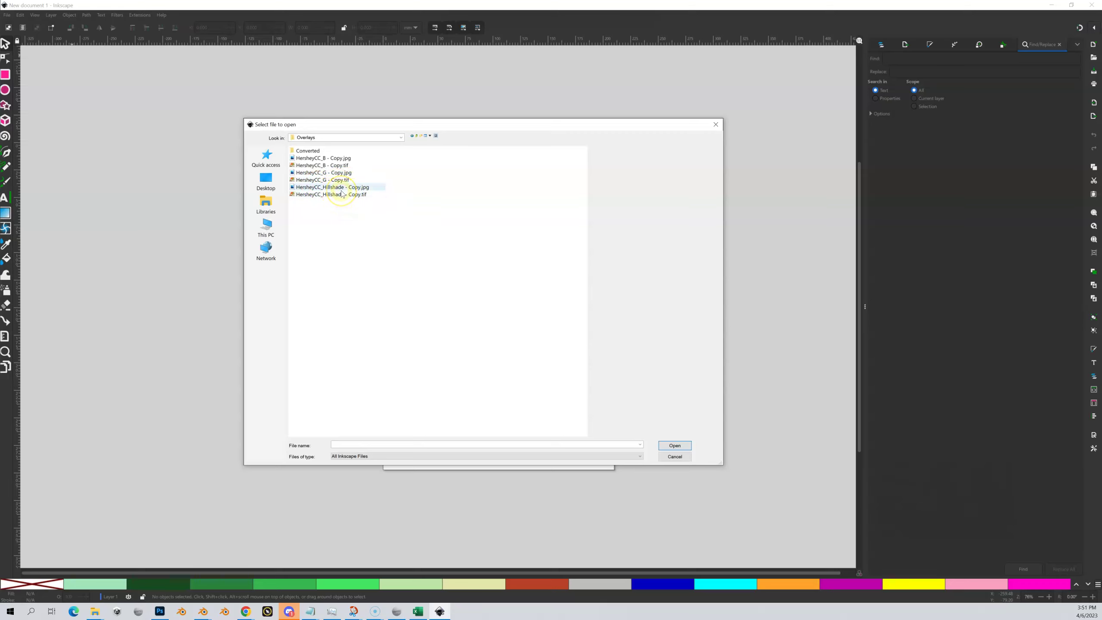
{"action": "left_click", "coordinate": [330, 159]}
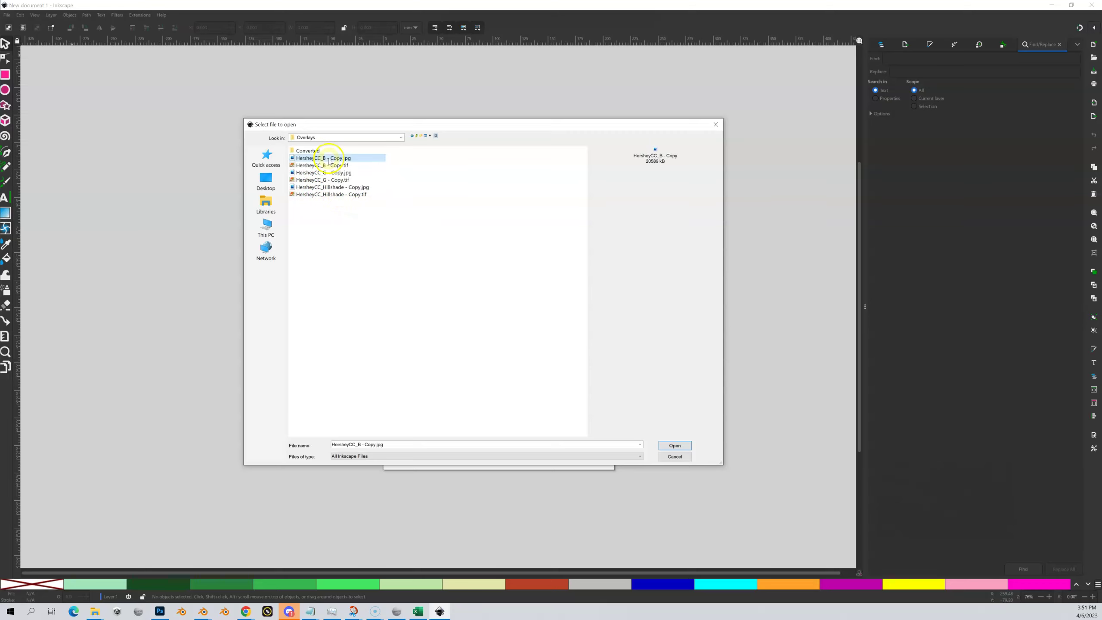
{"action": "left_click", "coordinate": [670, 445]}
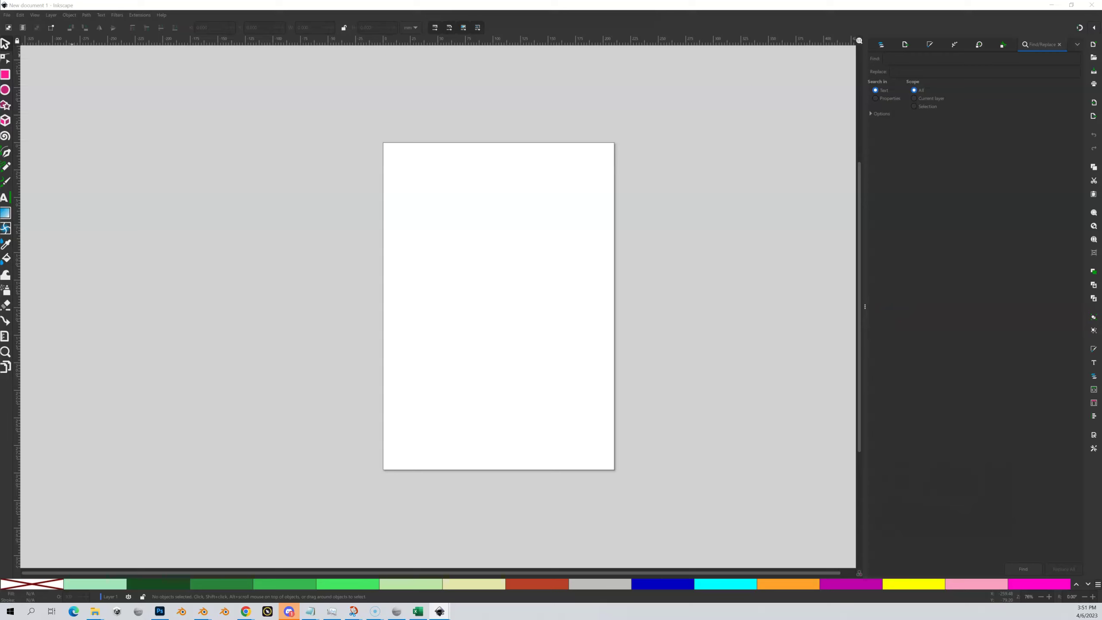
- Embed HersheyCC_B - Copy.jpg with default import settings and show the Layers and Objects list
{"action": "left_click_drag", "start_coordinate": [368, 70], "coordinate": [451, 178]}
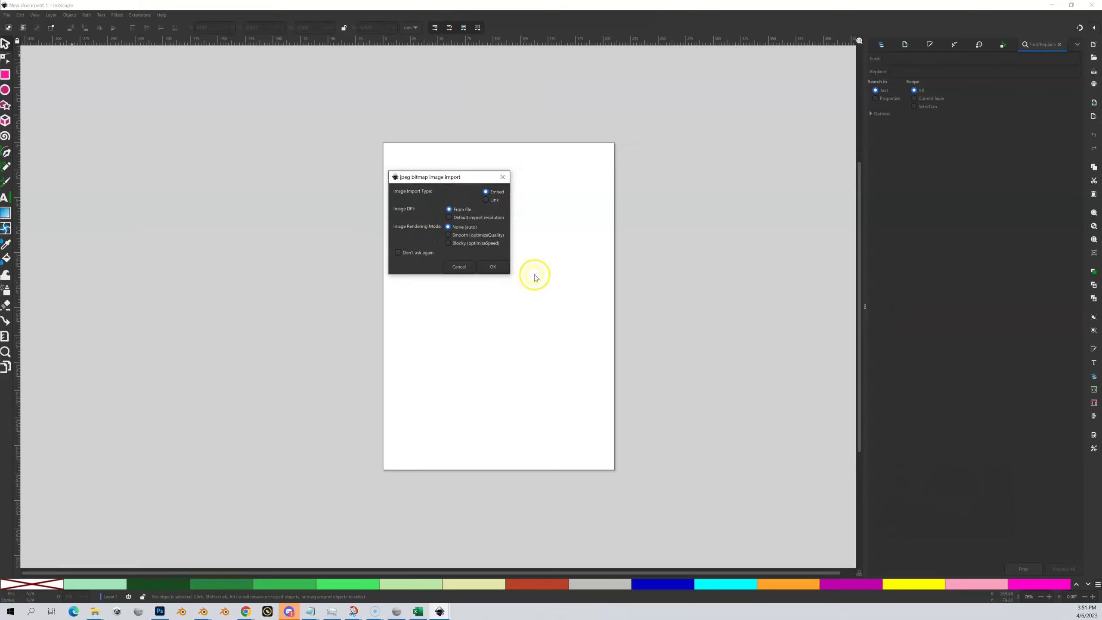
{"action": "left_click", "coordinate": [493, 266]}
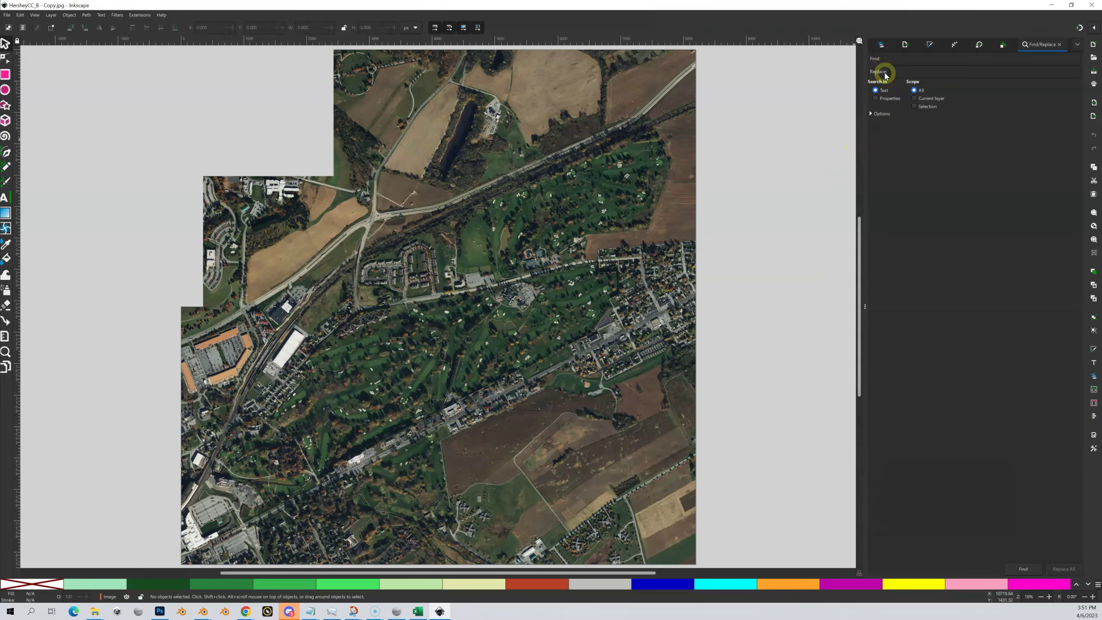
{"action": "left_click", "coordinate": [880, 44]}
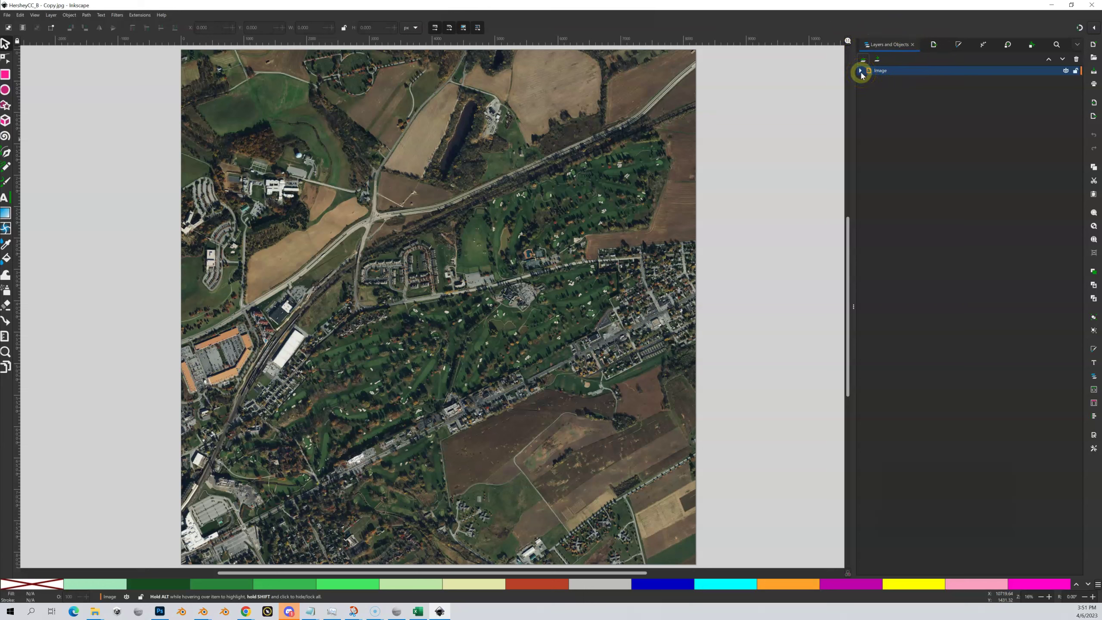
- Rename the Image layer to Sat Overlays
{"action": "left_click", "coordinate": [881, 74]}
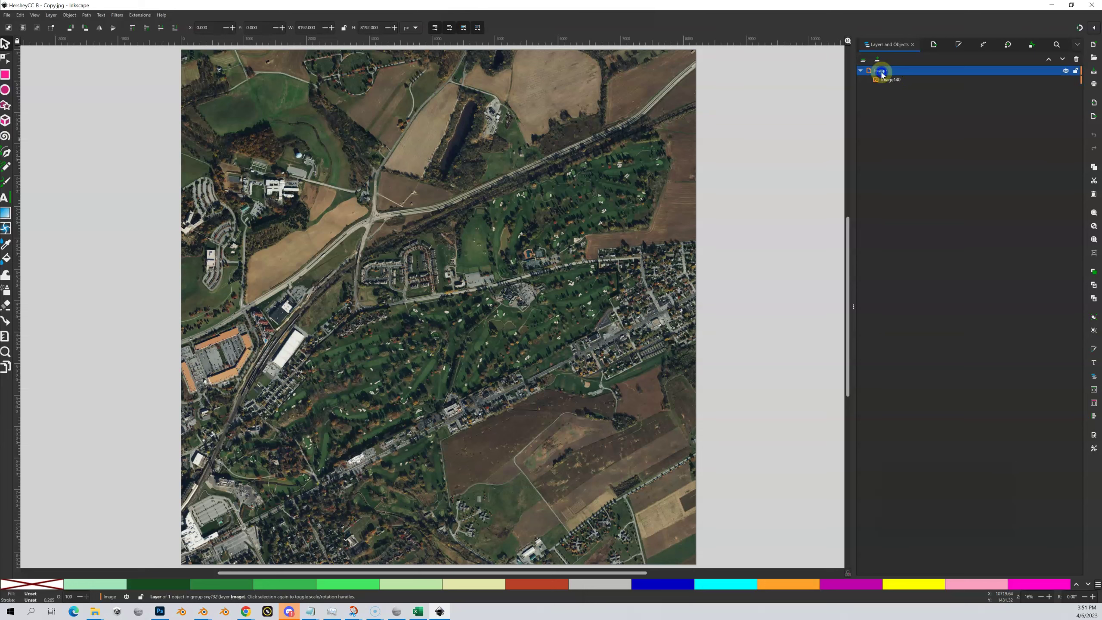
{"action": "left_click", "coordinate": [882, 73]}
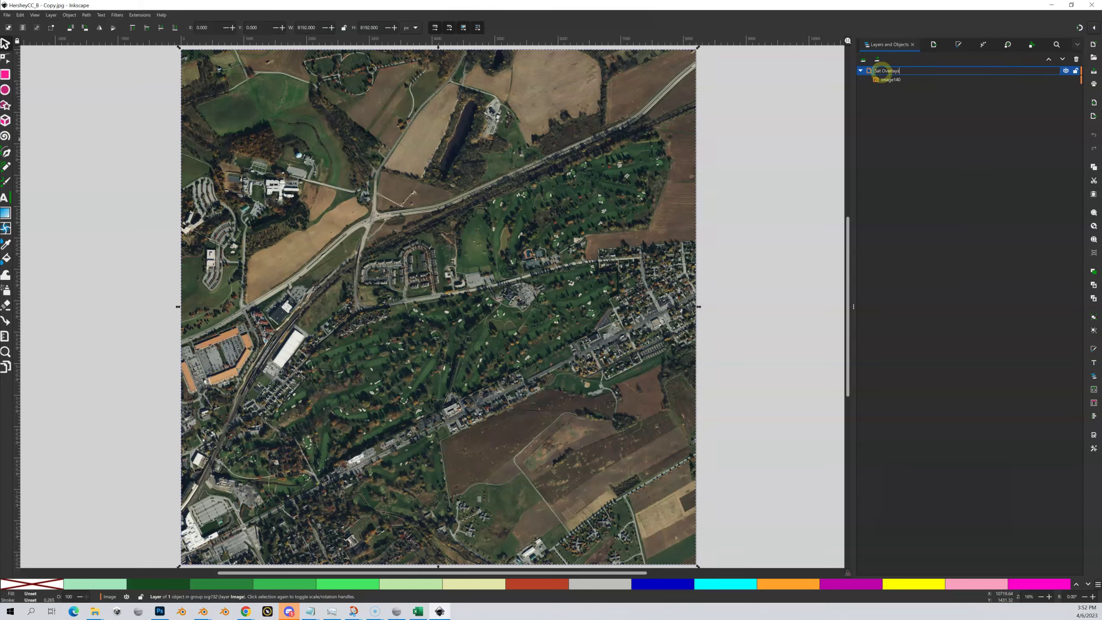
{"action": "key", "text": "Return"}
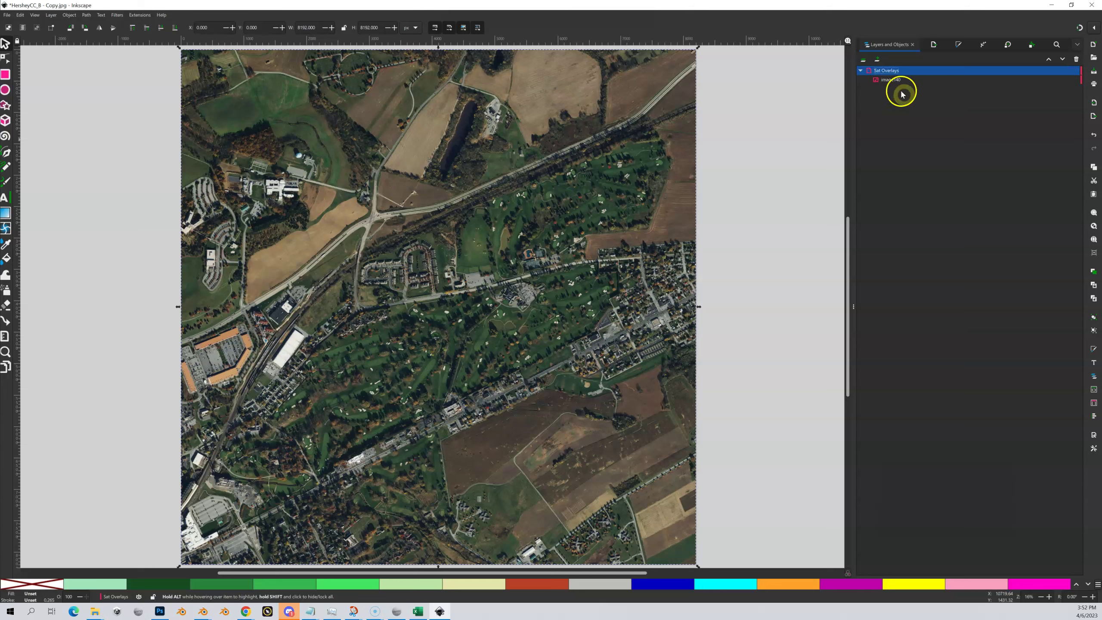
- Rename the image140 object inside the layer to Bing Overlay
{"action": "left_click", "coordinate": [889, 84]}
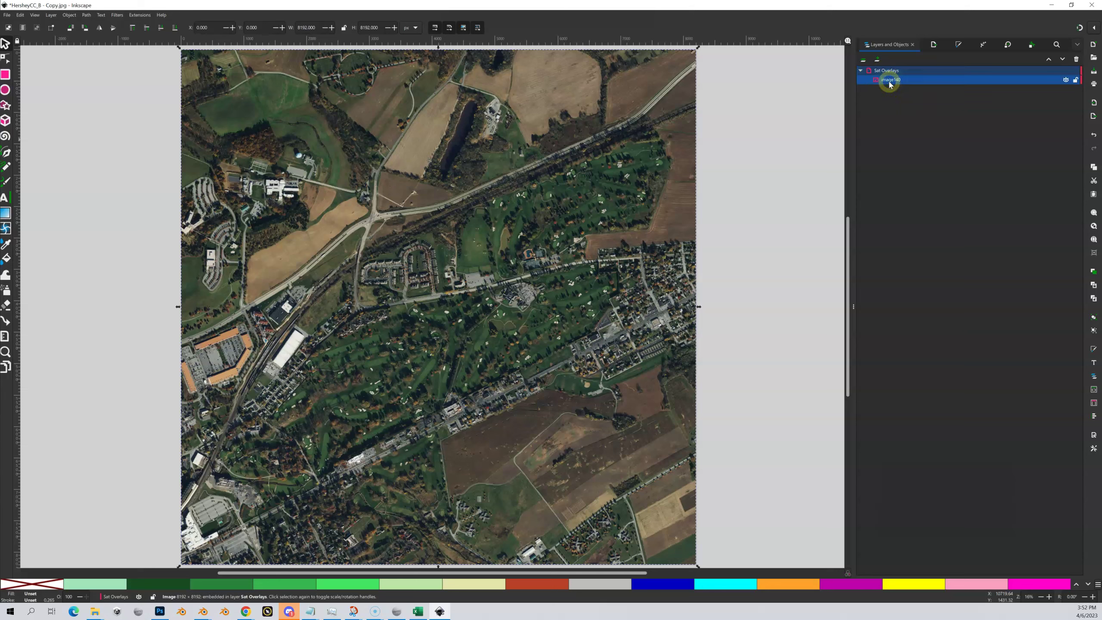
{"action": "left_click", "coordinate": [889, 84]}
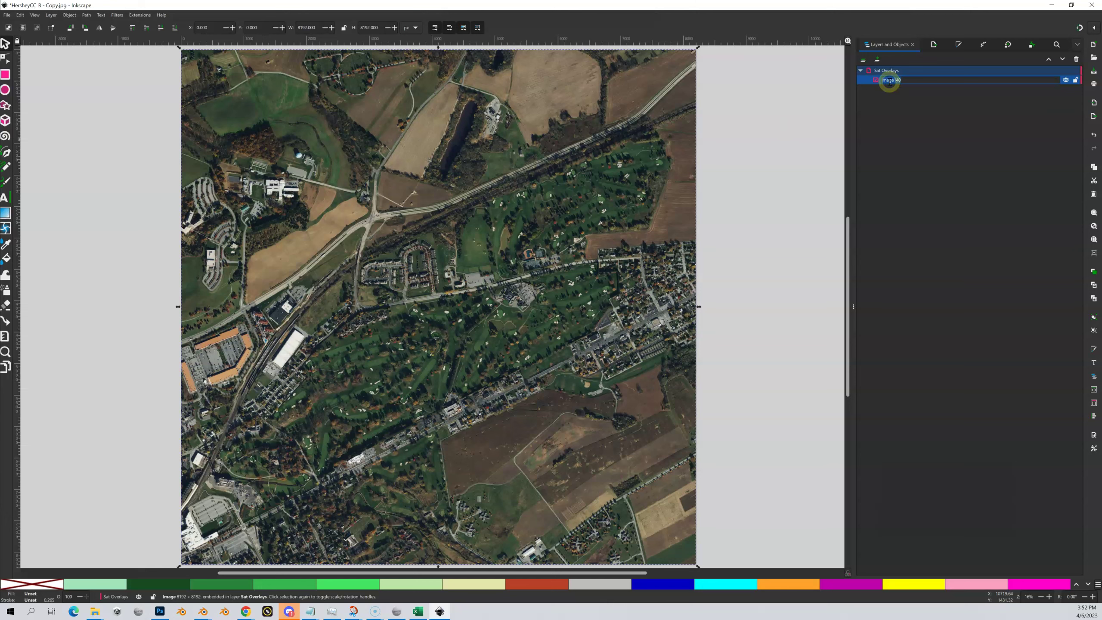
{"action": "type", "text": "Bing Overlay"}
{"action": "key", "text": "Return"}
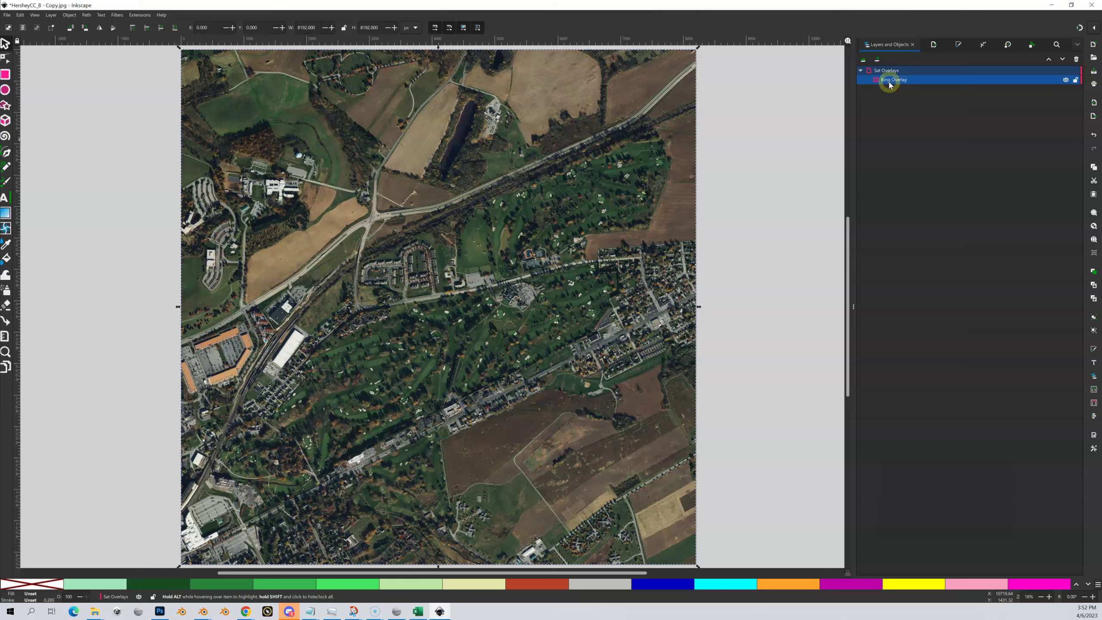
{"action": "left_click", "coordinate": [889, 84]}
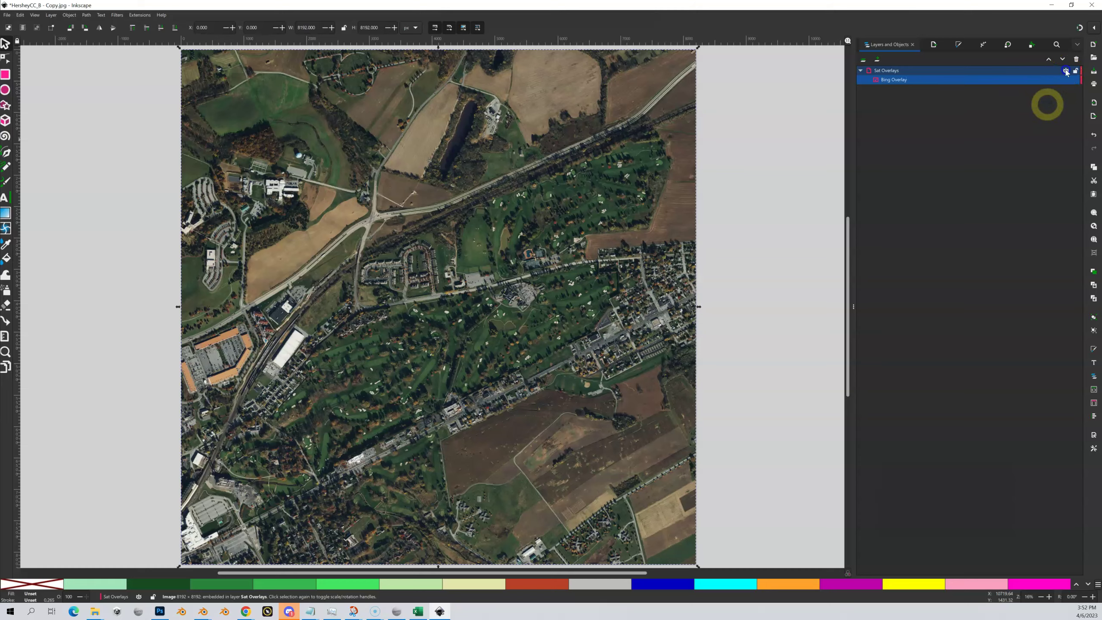
{"action": "left_click", "coordinate": [1066, 71]}
{"action": "left_click", "coordinate": [1065, 71]}
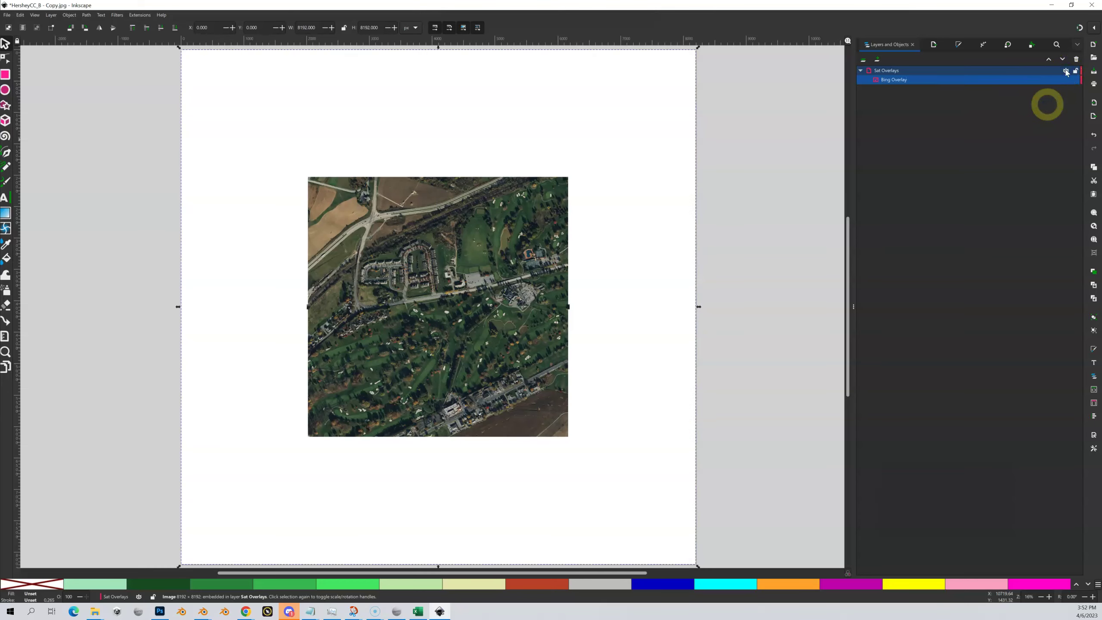
{"action": "left_click", "coordinate": [1066, 81]}
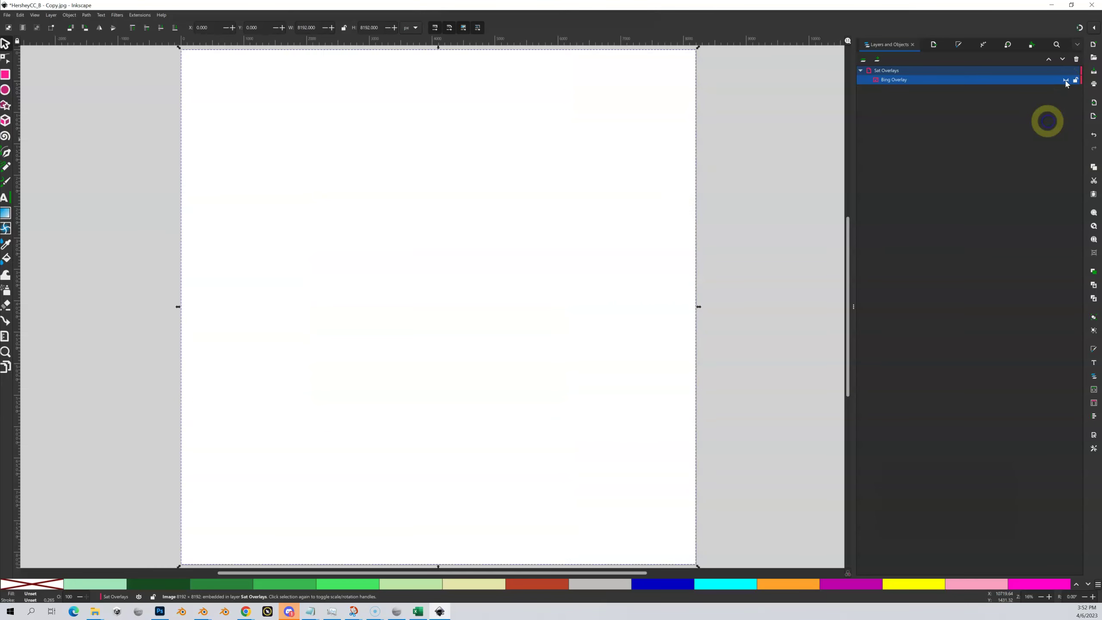
{"action": "left_click", "coordinate": [1066, 81]}
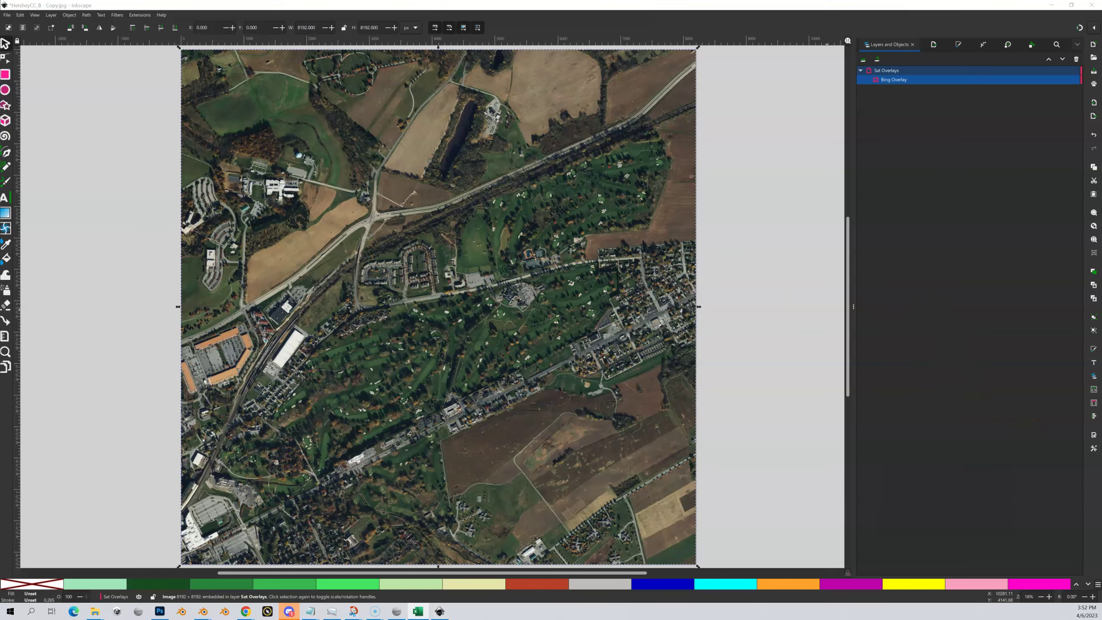
{"action": "left_click_drag", "start_coordinate": [1101, 130], "coordinate": [562, 120]}
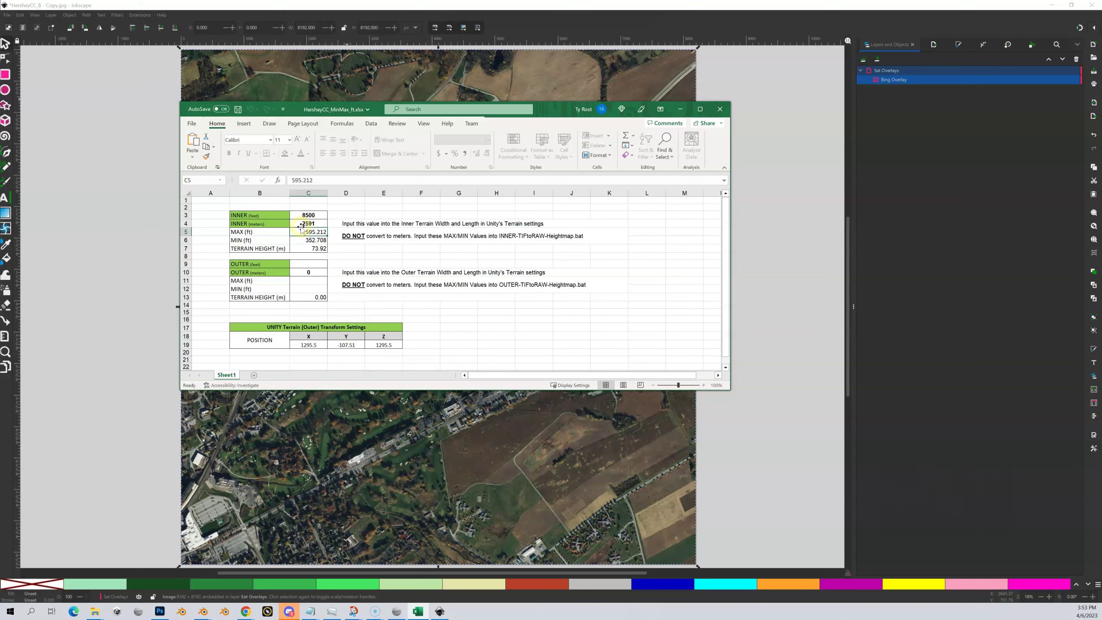
{"action": "left_click", "coordinate": [682, 109]}
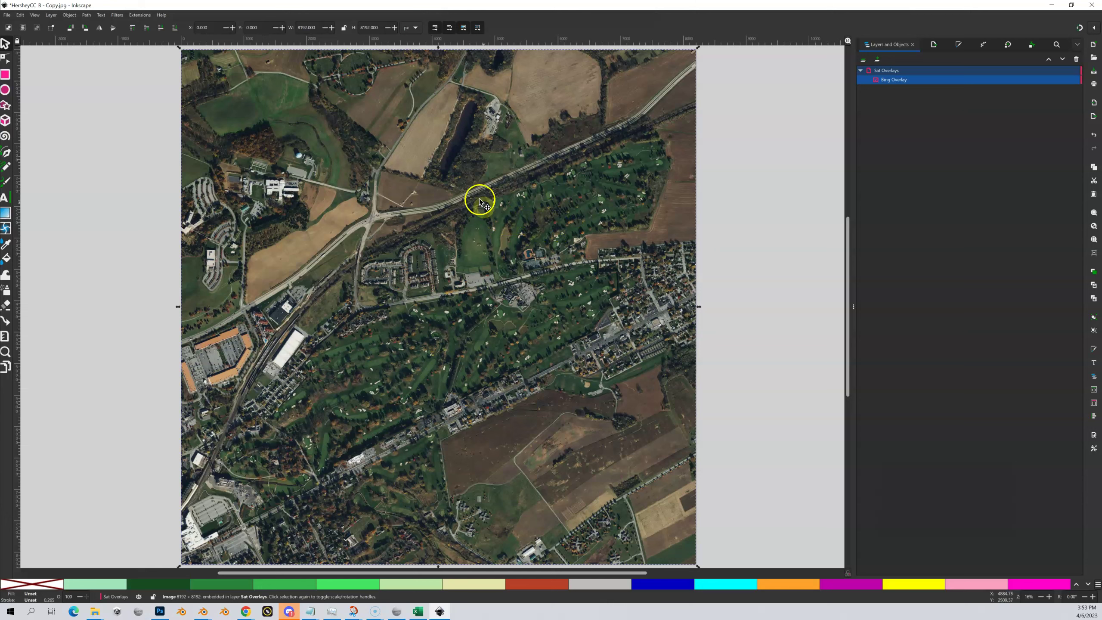
- In Document Properties, set the page units to mm and the size to 2591 × 2591
{"action": "left_click", "coordinate": [8, 17]}
{"action": "left_click", "coordinate": [43, 161]}
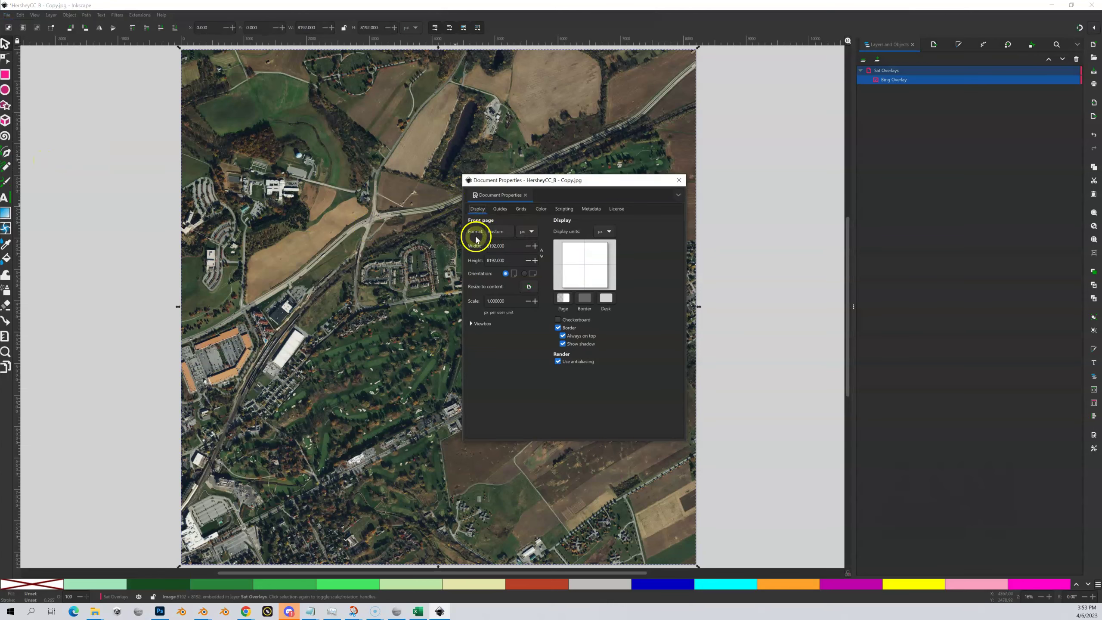
{"action": "left_click", "coordinate": [525, 233]}
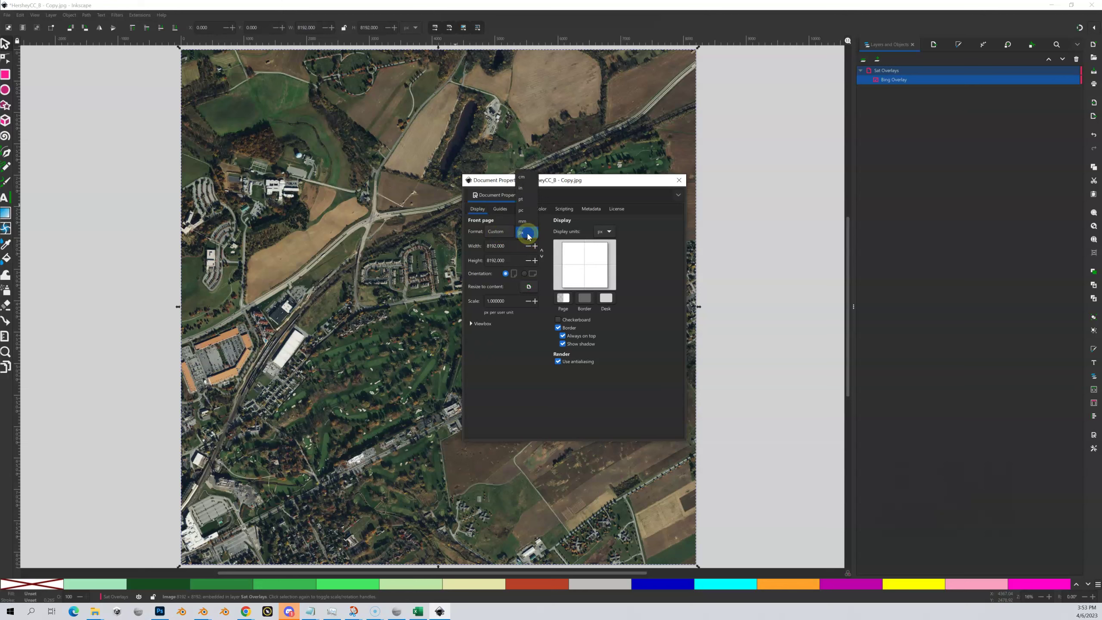
{"action": "left_click", "coordinate": [527, 225]}
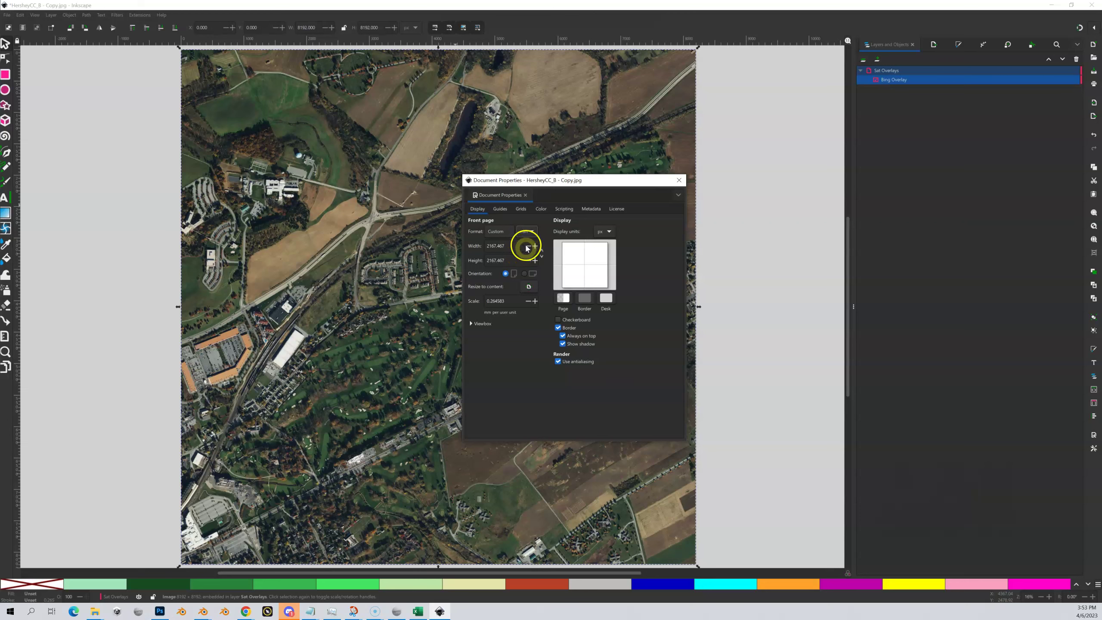
{"action": "left_click_drag", "start_coordinate": [509, 246], "coordinate": [489, 246]}
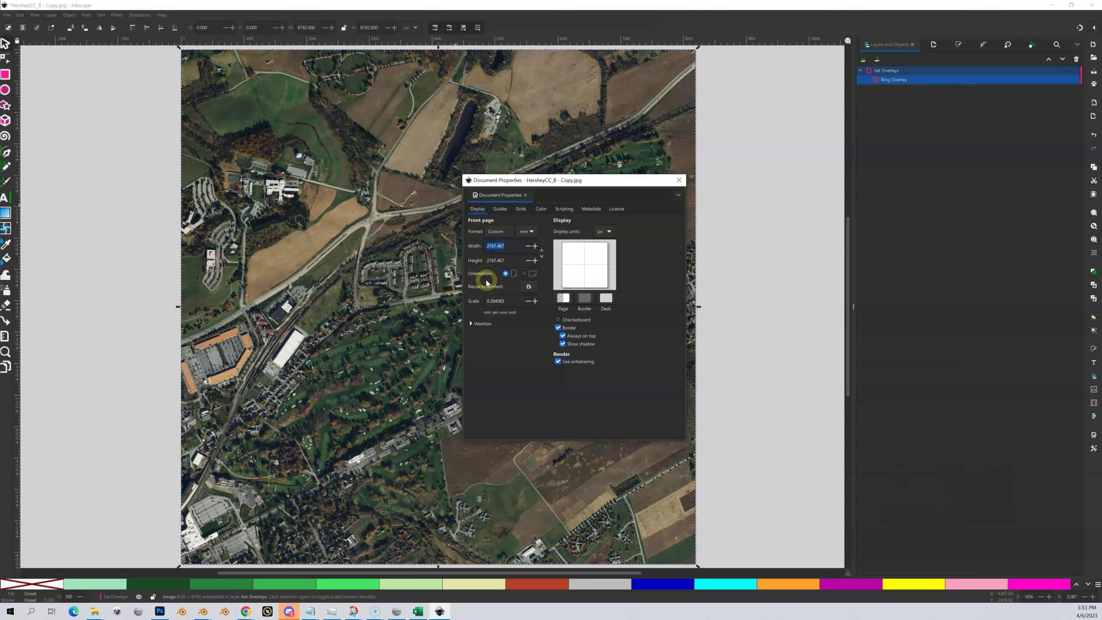
{"action": "type", "text": "2591"}
{"action": "left_click_drag", "start_coordinate": [516, 260], "coordinate": [489, 260]}
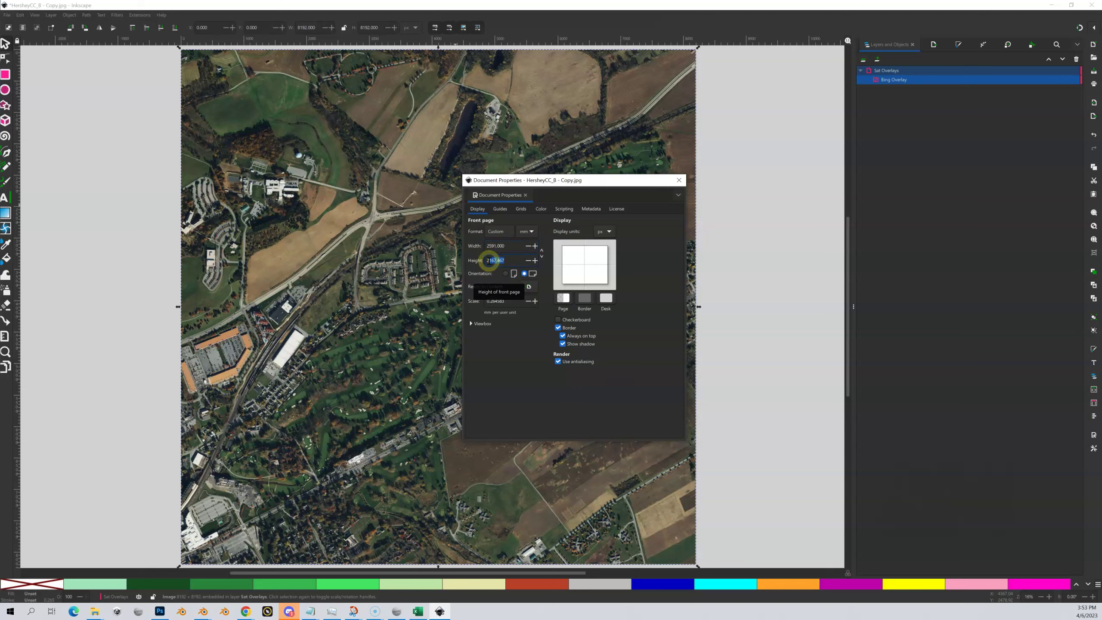
{"action": "type", "text": "2591"}
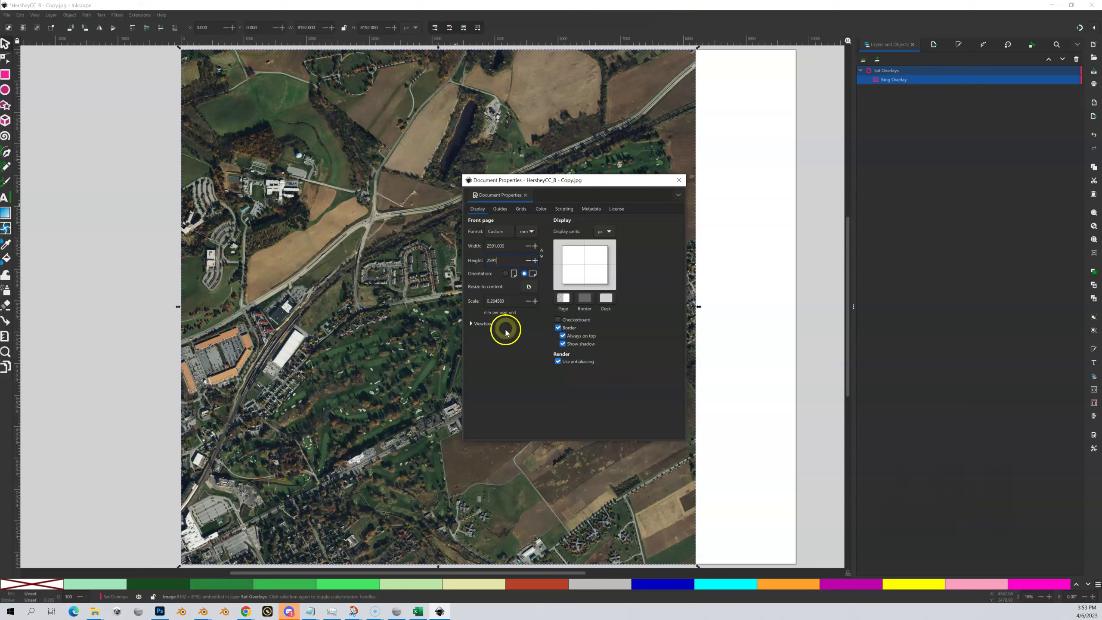
{"action": "left_click", "coordinate": [510, 342]}
{"action": "left_click", "coordinate": [511, 358]}
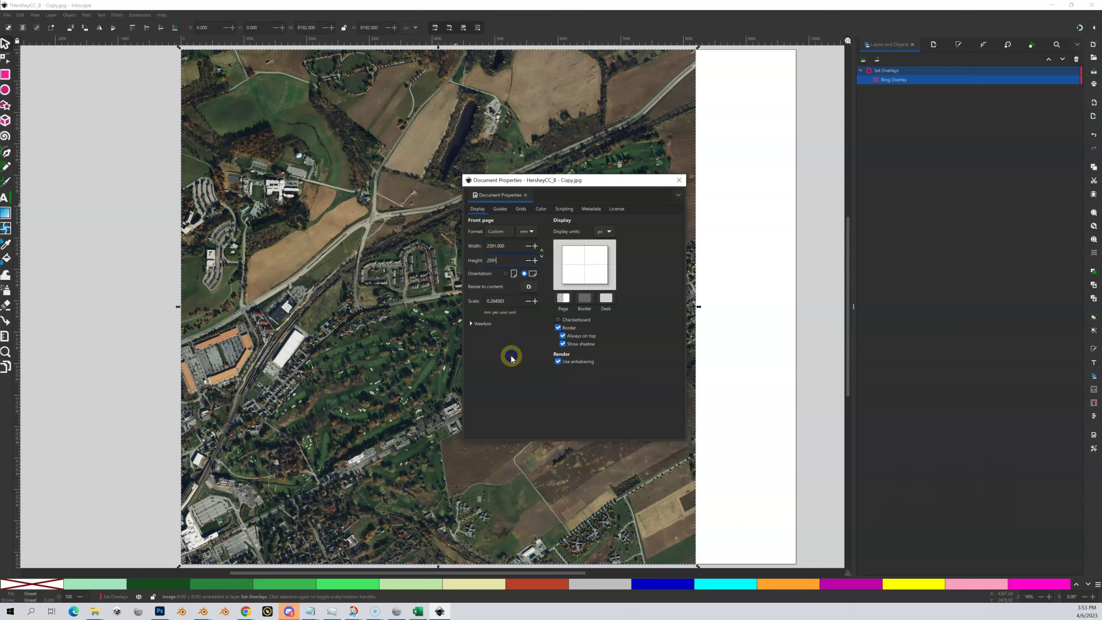
{"action": "left_click", "coordinate": [511, 357]}
{"action": "key", "text": "Return"}
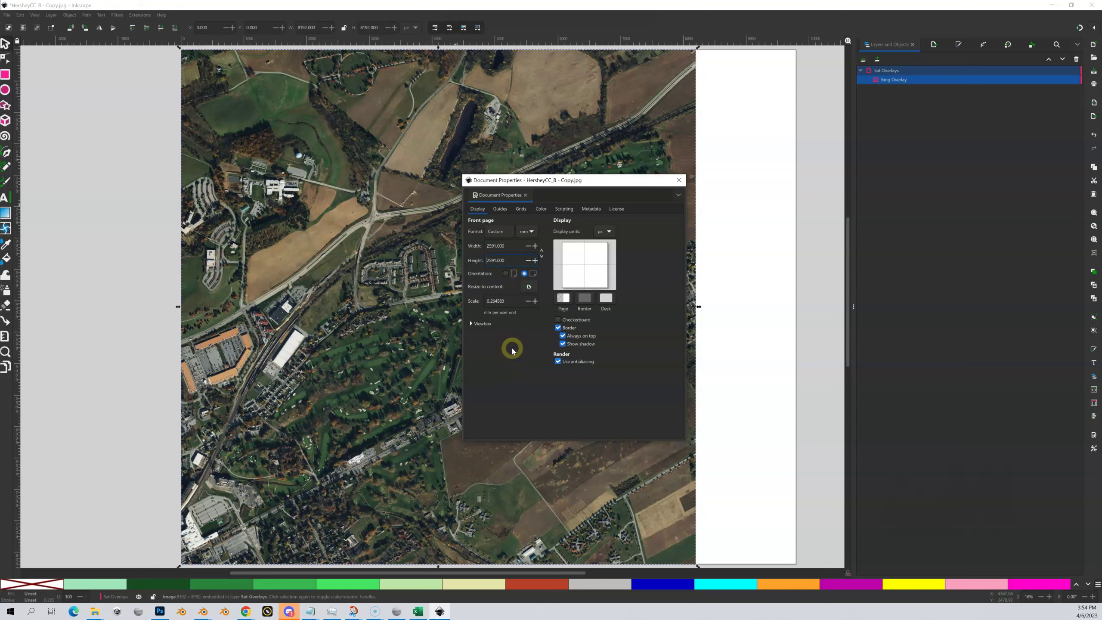
- Close Document Properties and toggle the Sat Overlays layer off and on to check the page
{"action": "left_click", "coordinate": [679, 179]}
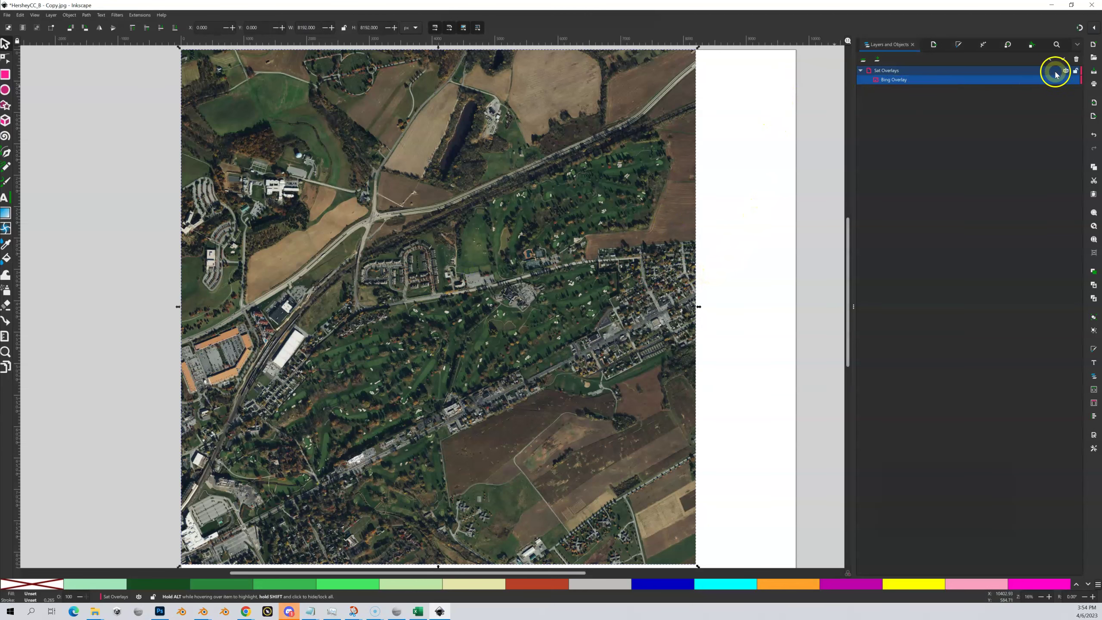
{"action": "left_click", "coordinate": [1065, 70]}
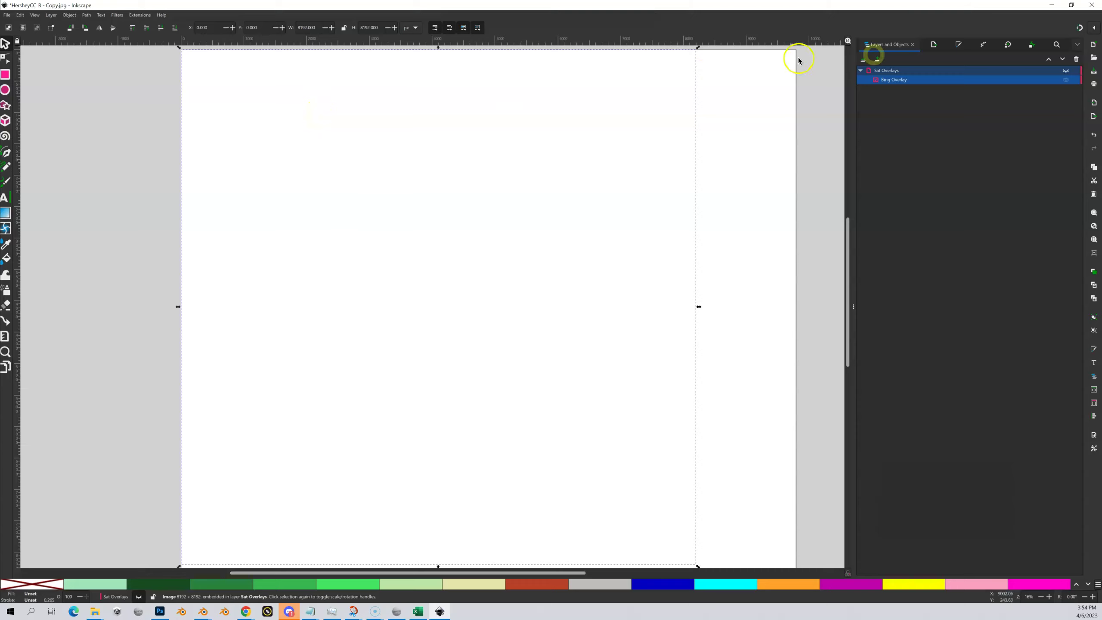
{"action": "left_click", "coordinate": [1065, 70]}
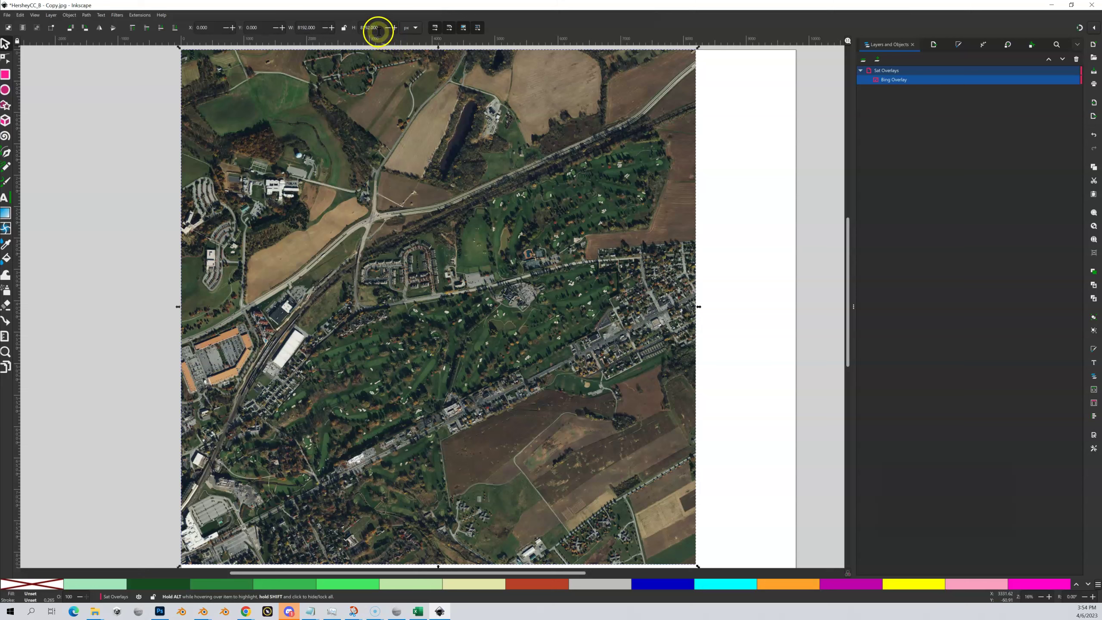
{"action": "left_click", "coordinate": [416, 29]}
- Switch the toolbar units to mm, set the image width to 2591 and type height 2195
{"action": "left_click", "coordinate": [410, 17]}
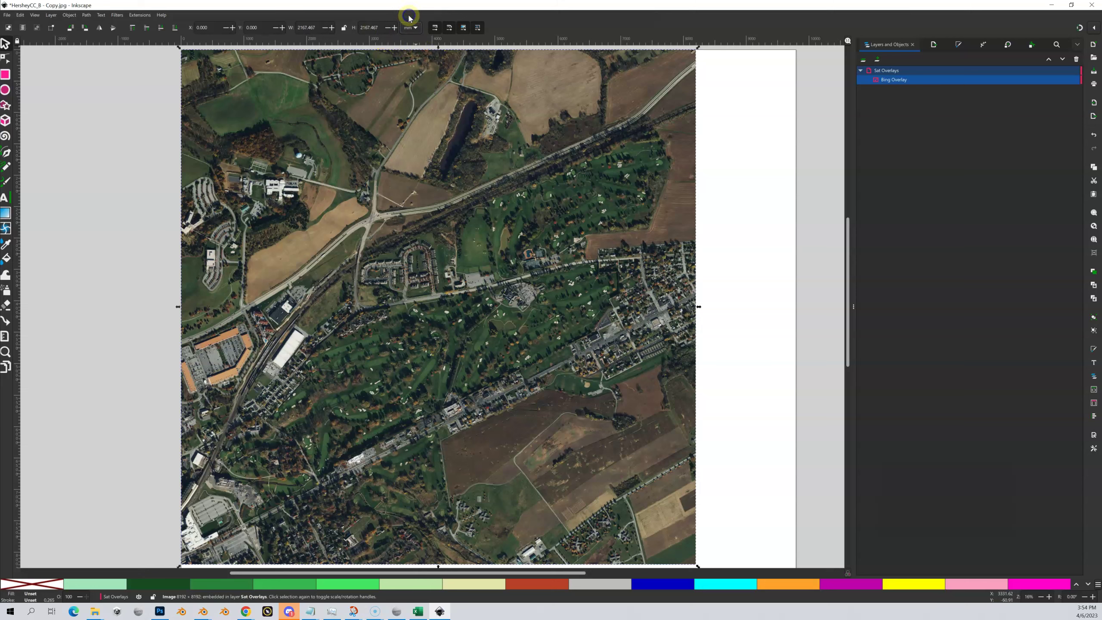
{"action": "left_click_drag", "start_coordinate": [317, 29], "coordinate": [295, 30]}
{"action": "type", "text": "2591"}
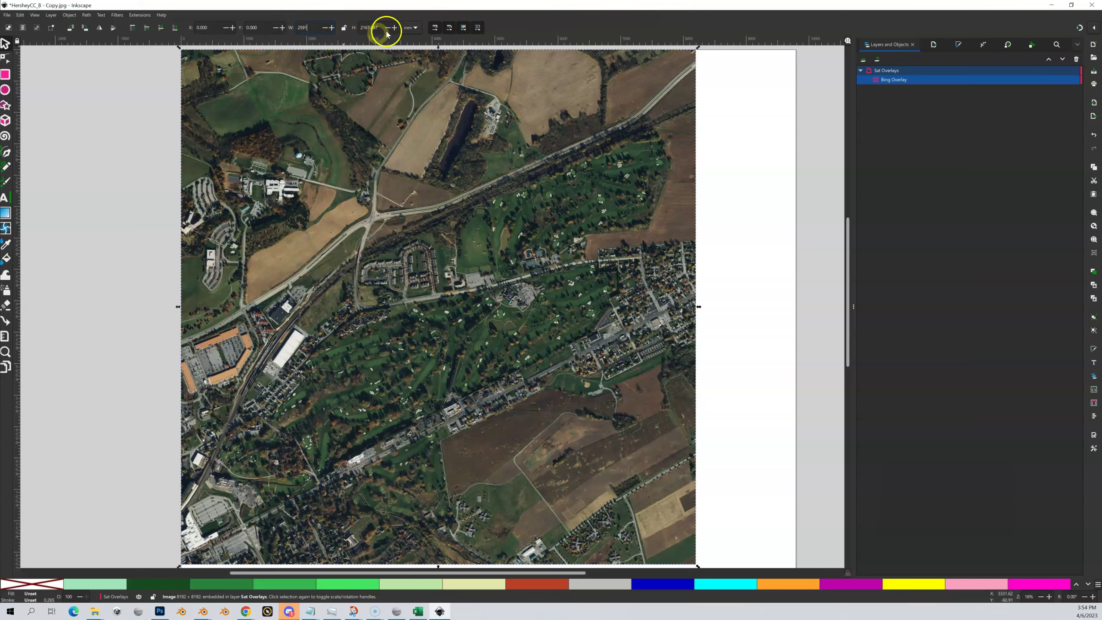
{"action": "left_click", "coordinate": [380, 24]}
{"action": "left_click_drag", "start_coordinate": [380, 24], "coordinate": [360, 27]}
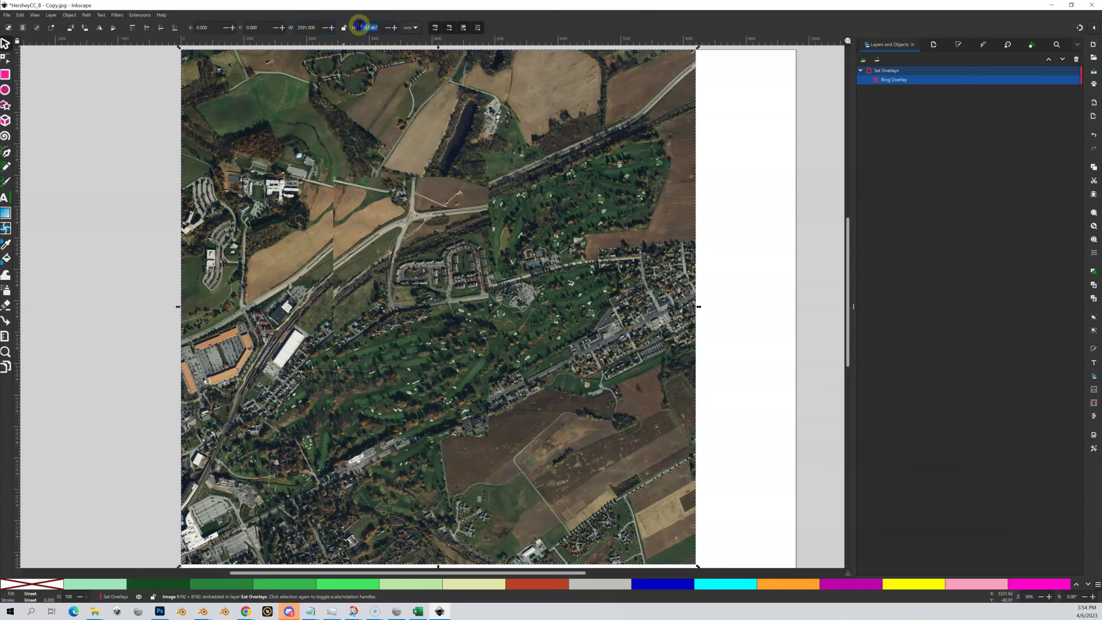
{"action": "type", "text": "2195"}
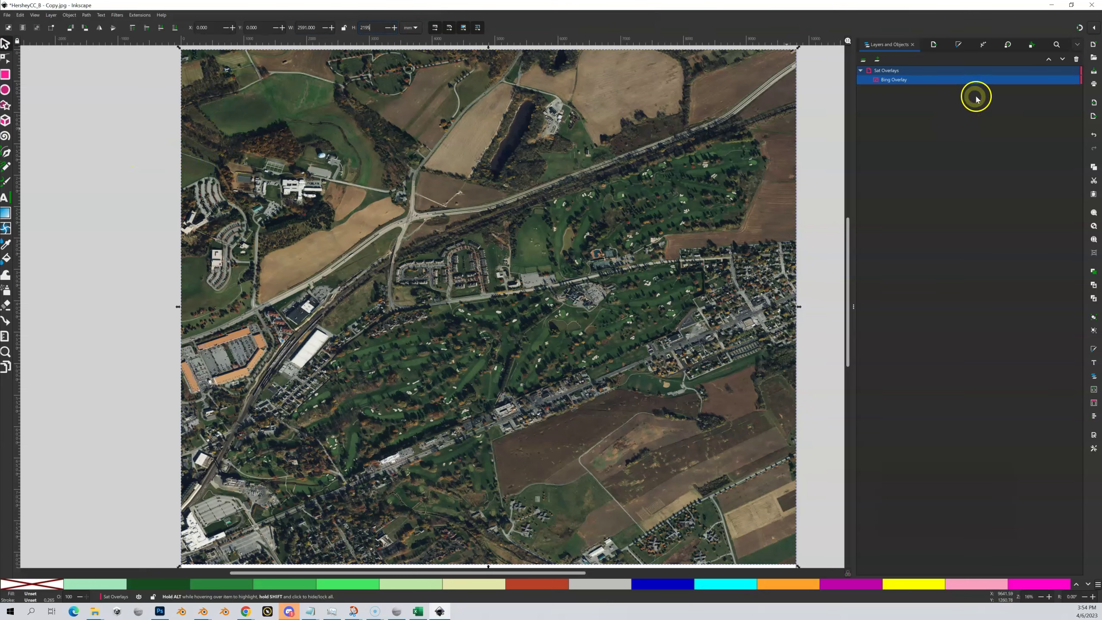
- Toggle the Bing Overlay visibility to inspect it and check the 2591 terrain size in the spreadsheet
{"action": "left_click", "coordinate": [1067, 81]}
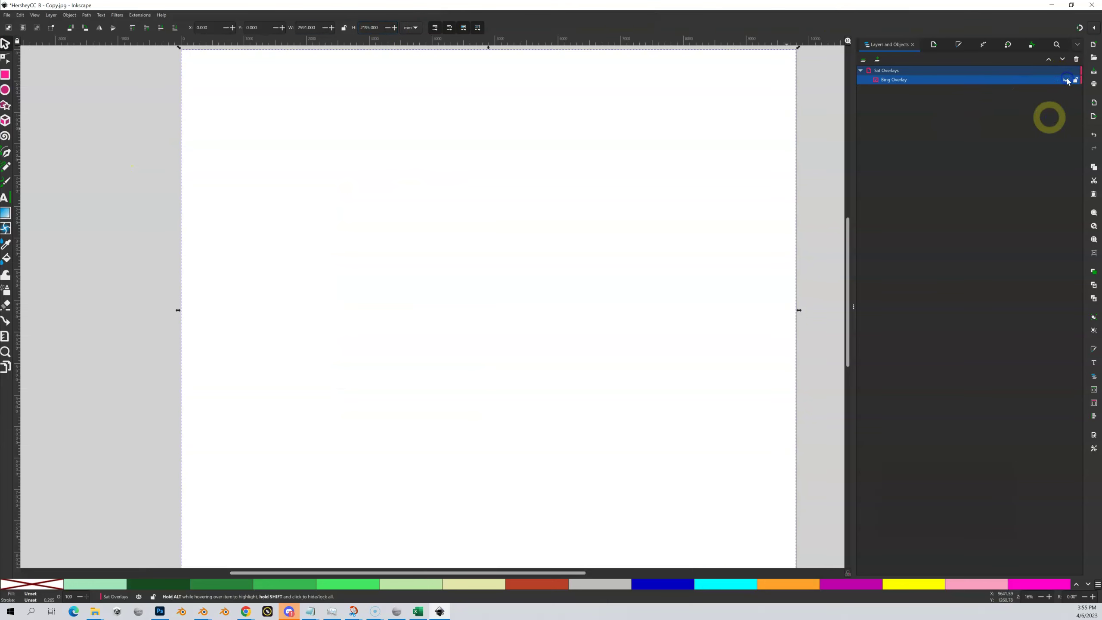
{"action": "left_click", "coordinate": [1067, 81]}
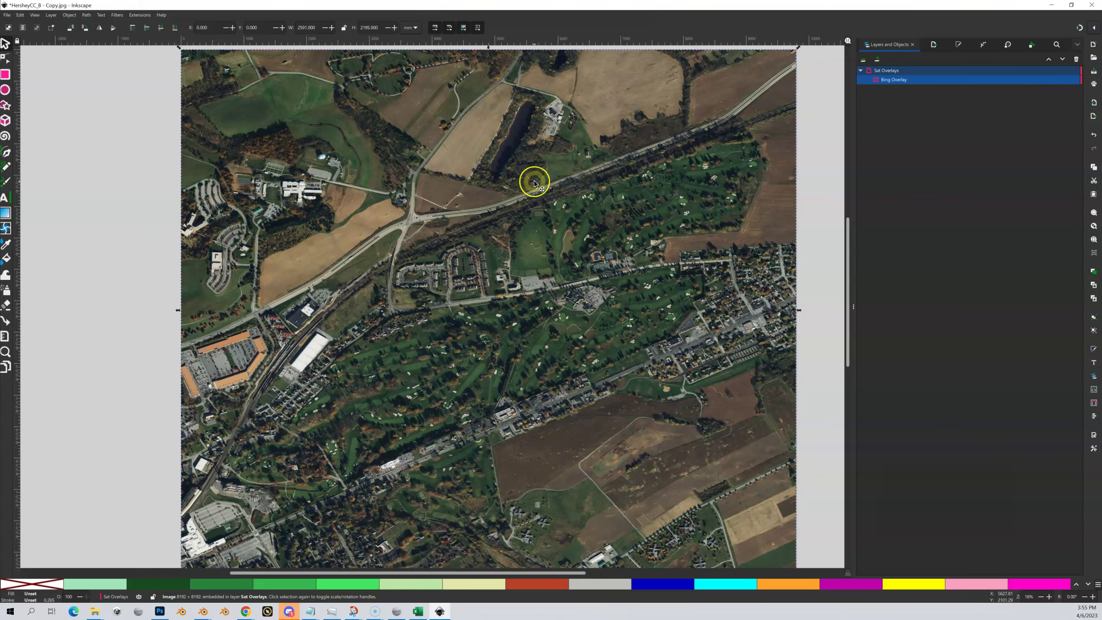
{"action": "scroll", "coordinate": [535, 184], "scroll_direction": "down", "scroll_amount": 2}
{"action": "scroll", "coordinate": [534, 183], "scroll_direction": "down", "scroll_amount": 10}
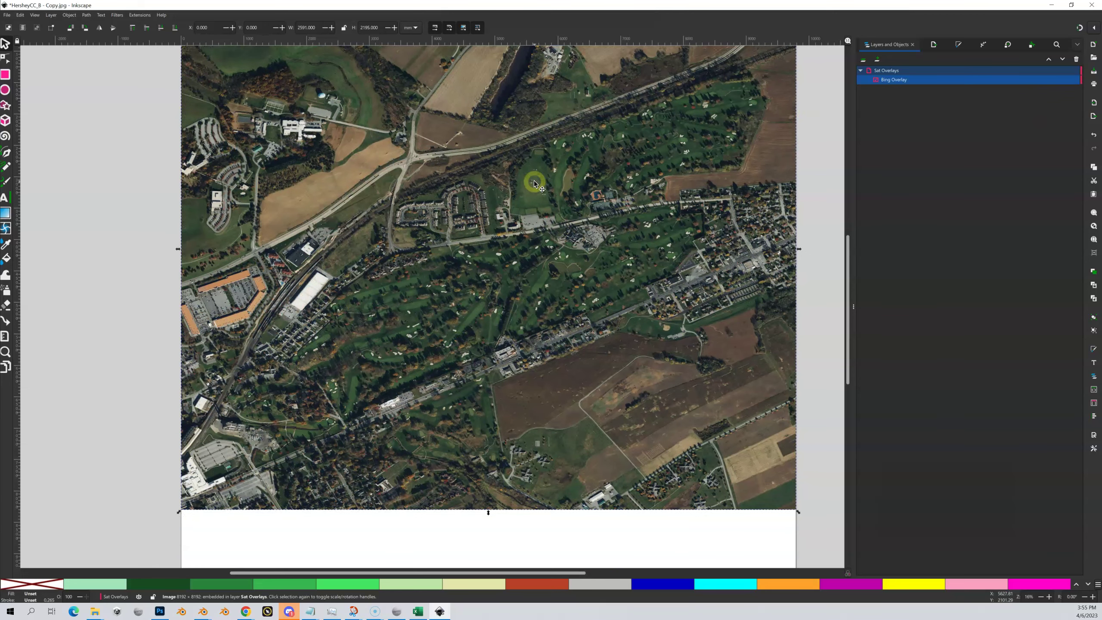
{"action": "scroll", "coordinate": [533, 182], "scroll_direction": "up", "scroll_amount": 8}
{"action": "scroll", "coordinate": [410, 123], "scroll_direction": "up", "scroll_amount": 3}
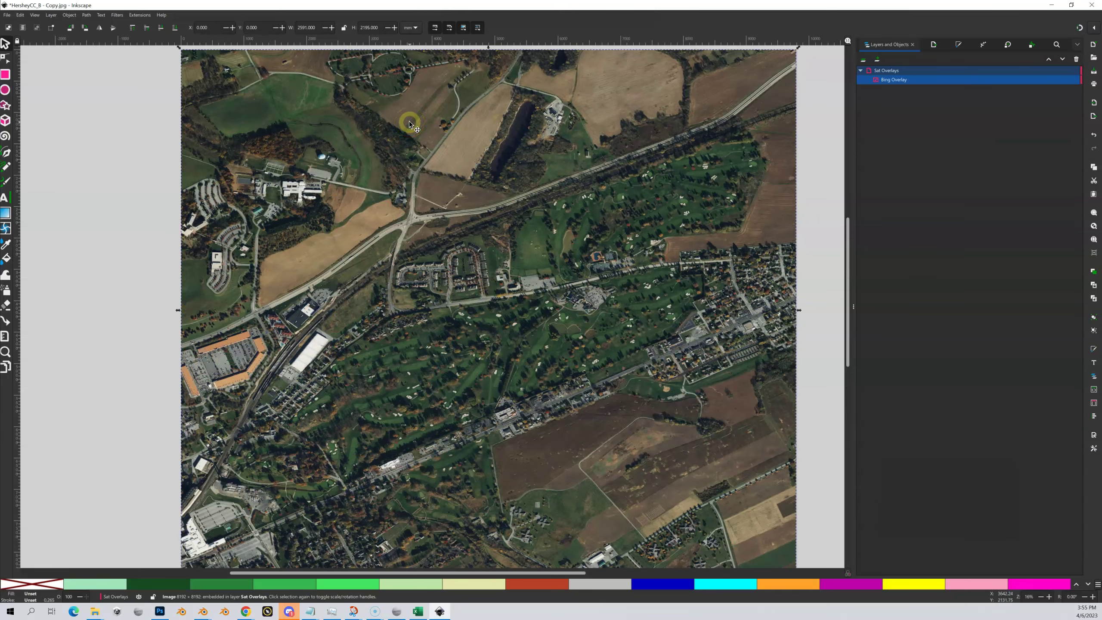
{"action": "scroll", "coordinate": [410, 123], "scroll_direction": "up", "scroll_amount": 2}
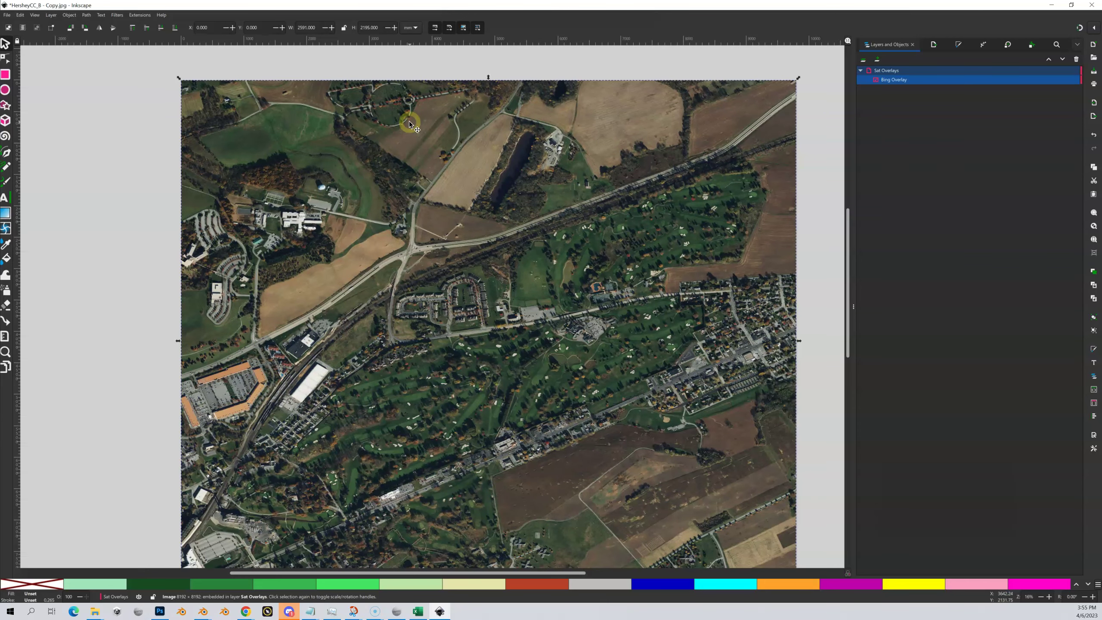
{"action": "left_click", "coordinate": [311, 29]}
{"action": "left_click", "coordinate": [301, 25]}
{"action": "key", "text": "alt+Tab"}
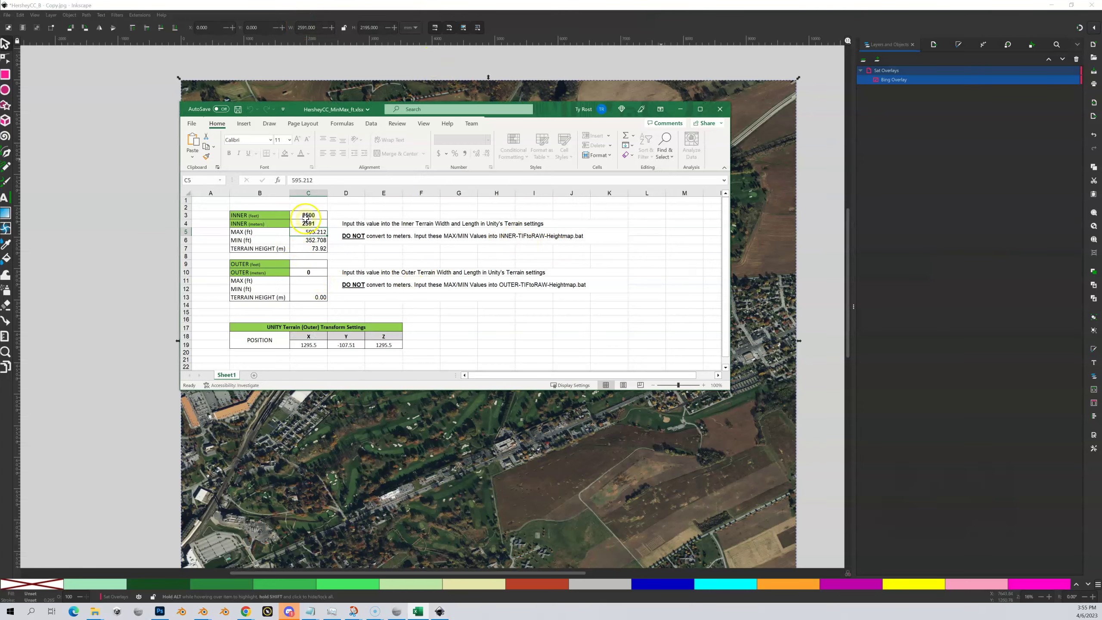
{"action": "left_click", "coordinate": [374, 27]}
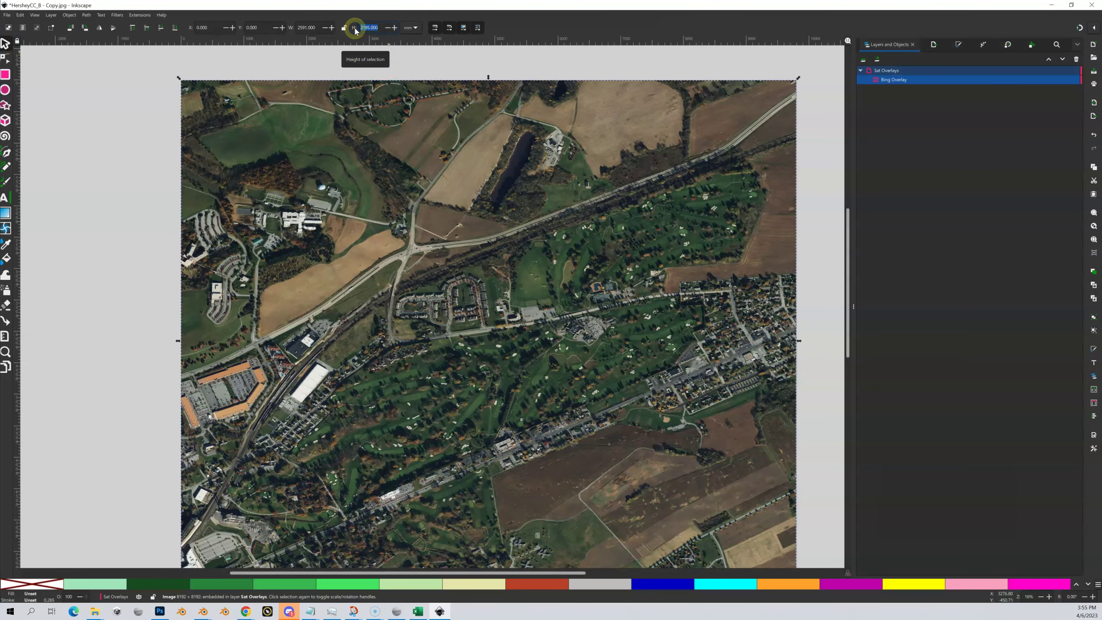
- Enter 2591 as the Bing Overlay height, making it 2591 × 2591 mm, and check the layer
{"action": "type", "text": "2591"}
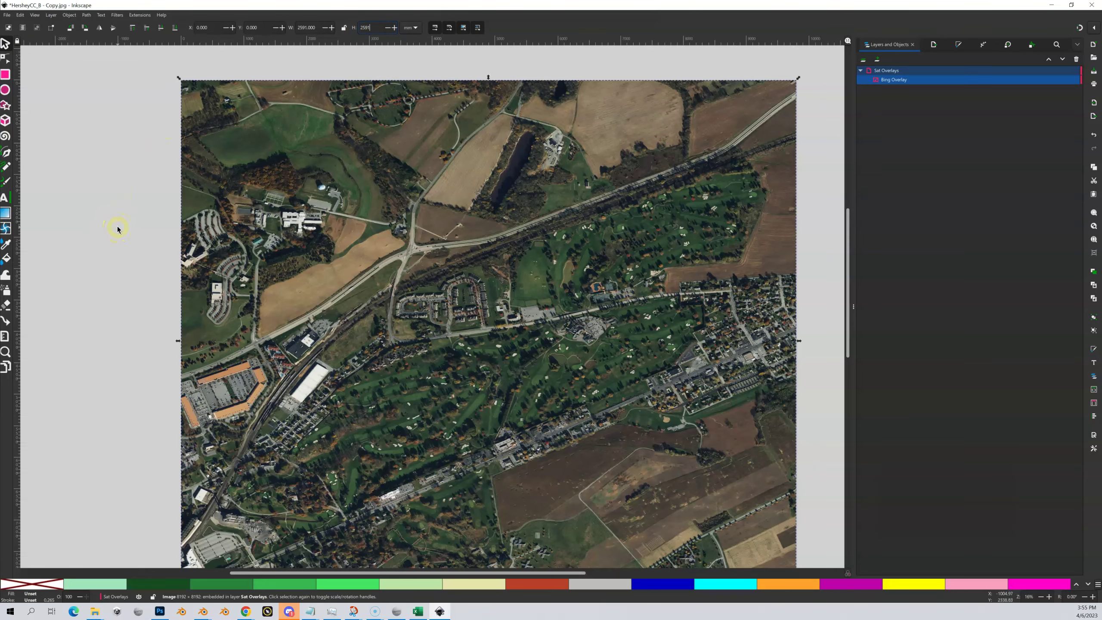
{"action": "key", "text": "Return"}
{"action": "scroll", "coordinate": [290, 256], "scroll_direction": "down", "scroll_amount": 3}
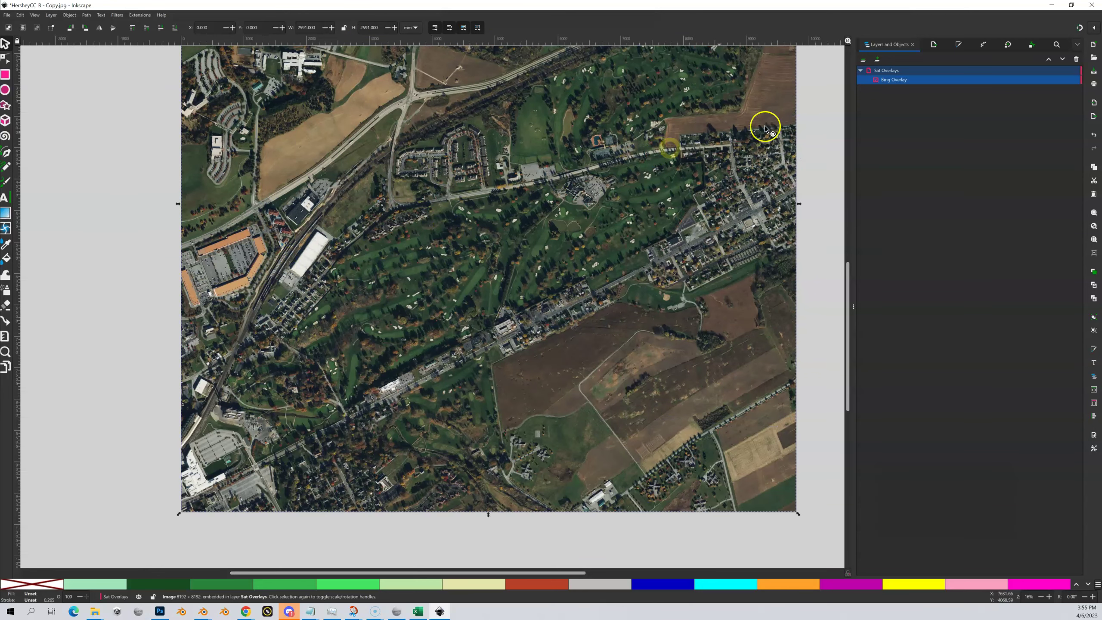
{"action": "left_click", "coordinate": [1066, 70]}
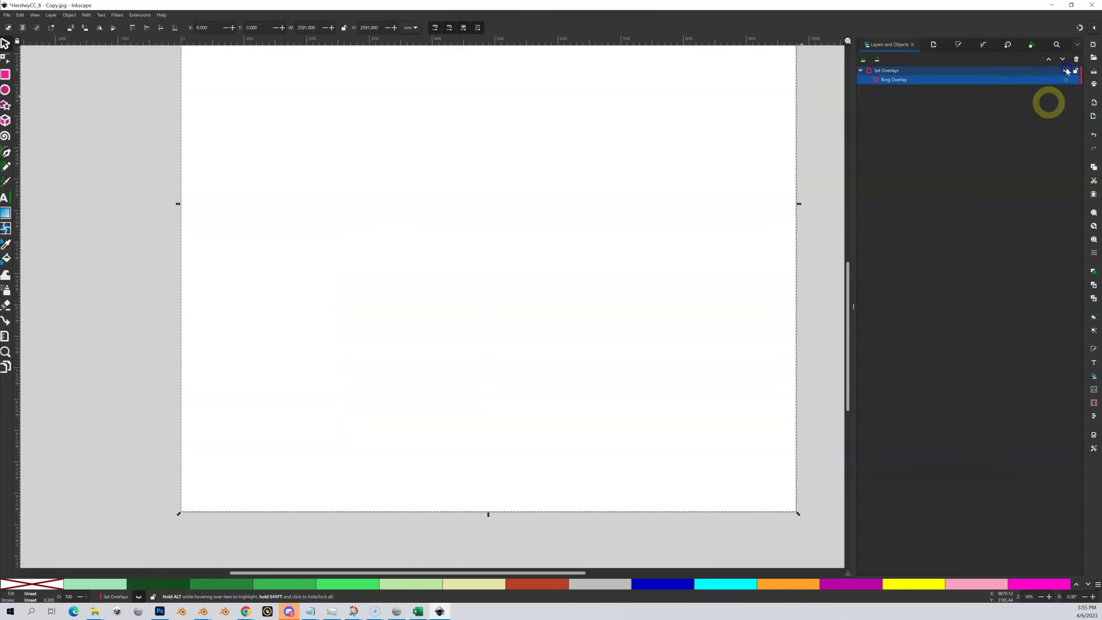
{"action": "scroll", "coordinate": [613, 180], "scroll_direction": "up", "scroll_amount": 4}
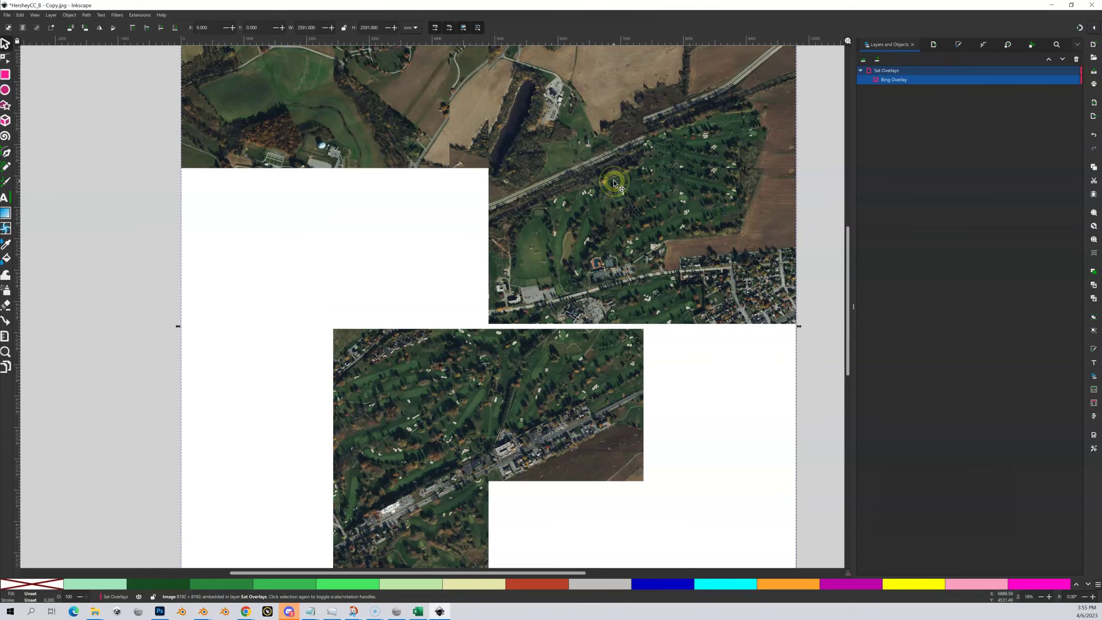
{"action": "scroll", "coordinate": [613, 180], "scroll_direction": "down", "scroll_amount": 5}
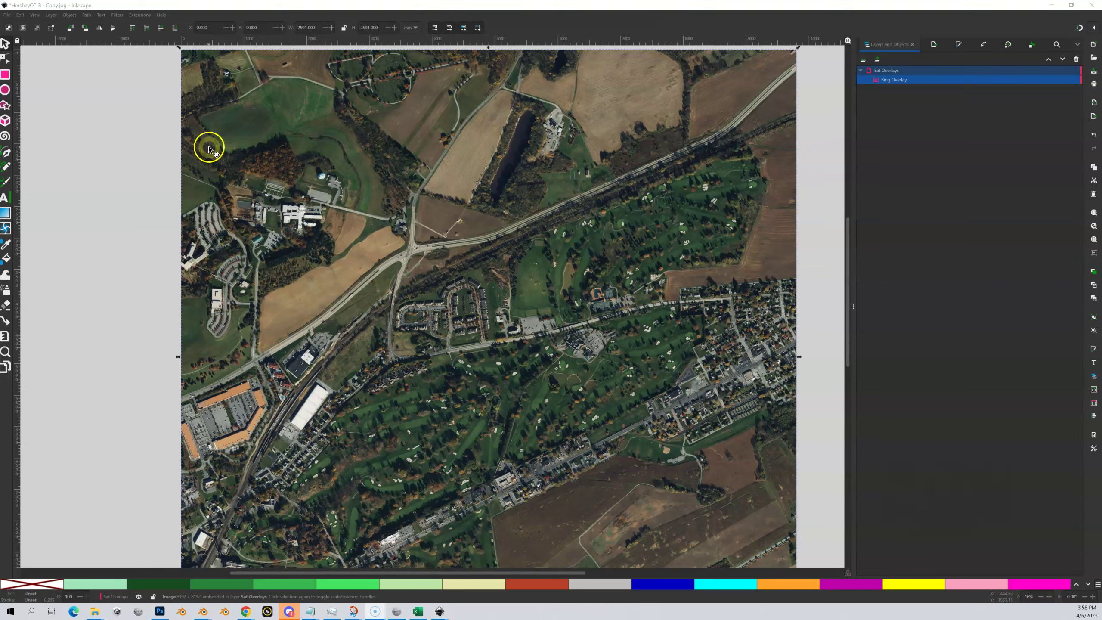
- Import HersheyCC_G - Copy.jpg from D:\OPCD Projects\HCC\Hershey CC Heightmap\Overlays as an embedded image
{"action": "left_click", "coordinate": [7, 15]}
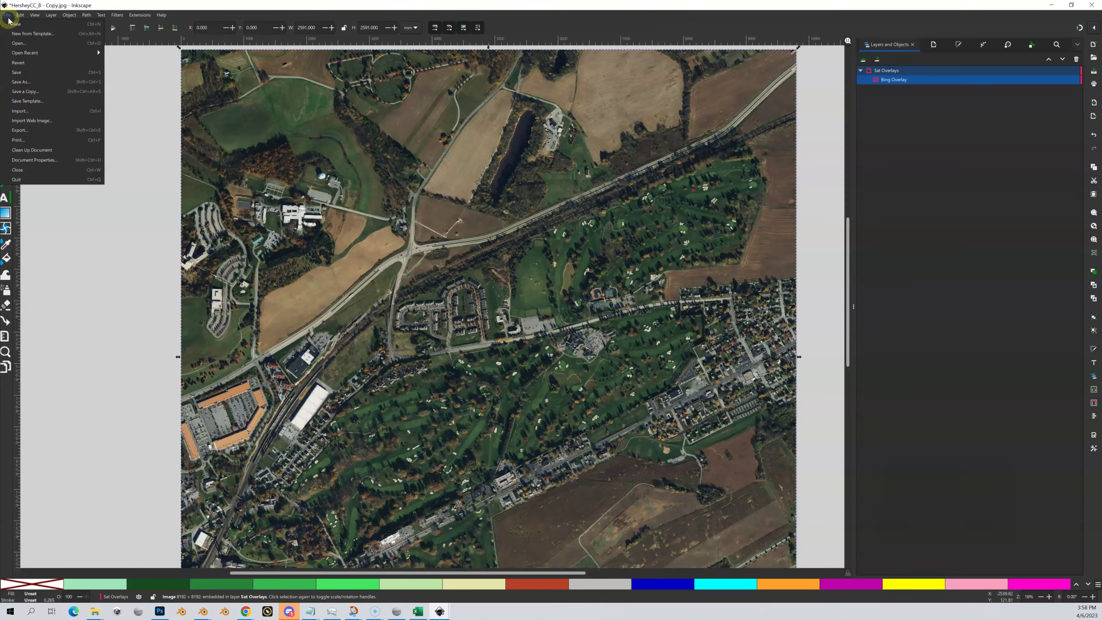
{"action": "left_click", "coordinate": [22, 112]}
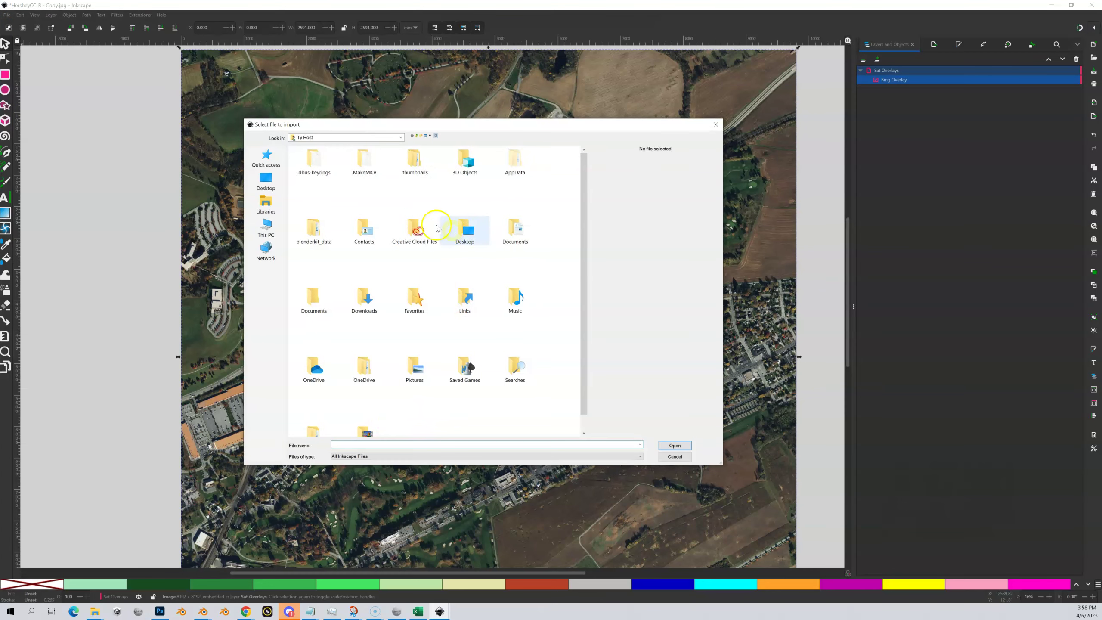
{"action": "left_click", "coordinate": [416, 137]}
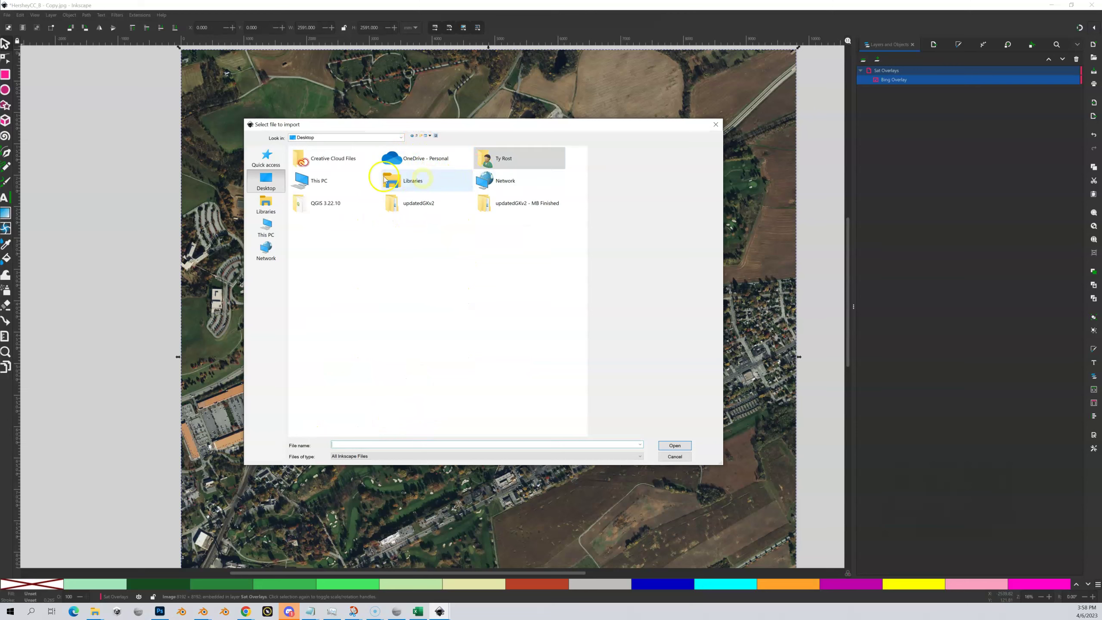
{"action": "double_click", "coordinate": [346, 178]}
{"action": "double_click", "coordinate": [427, 251]}
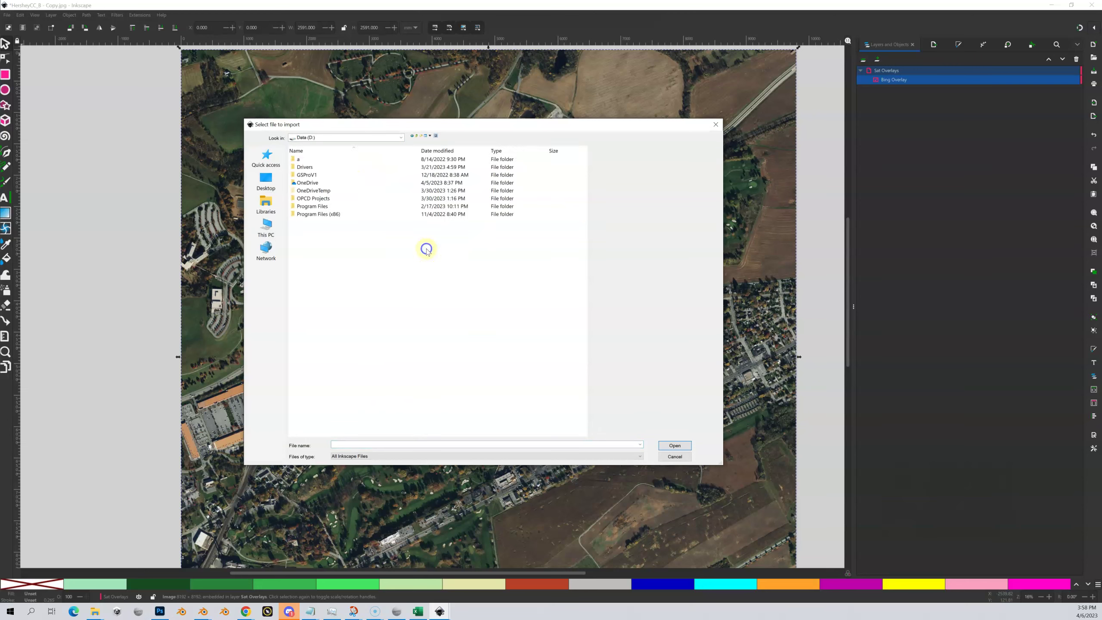
{"action": "double_click", "coordinate": [312, 198]}
{"action": "double_click", "coordinate": [303, 160]}
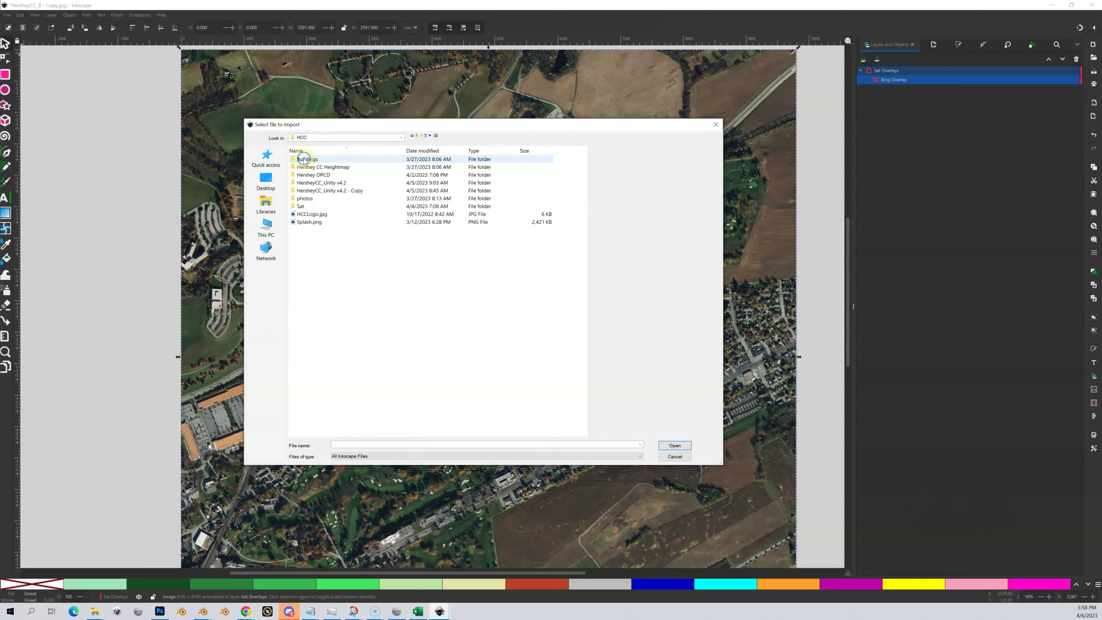
{"action": "double_click", "coordinate": [323, 167]}
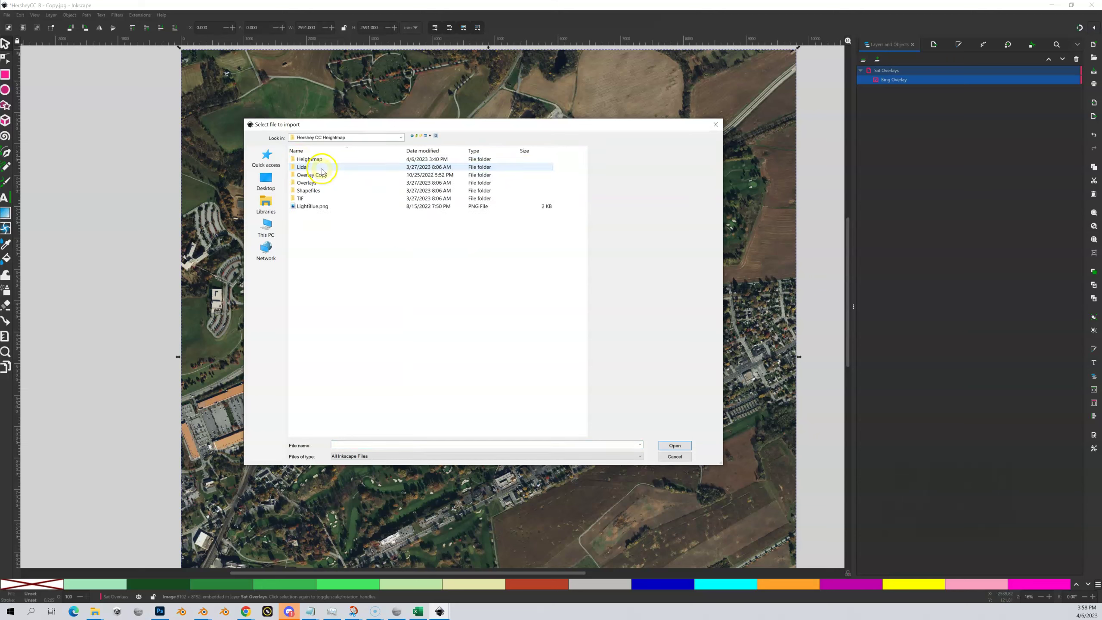
{"action": "double_click", "coordinate": [317, 178]}
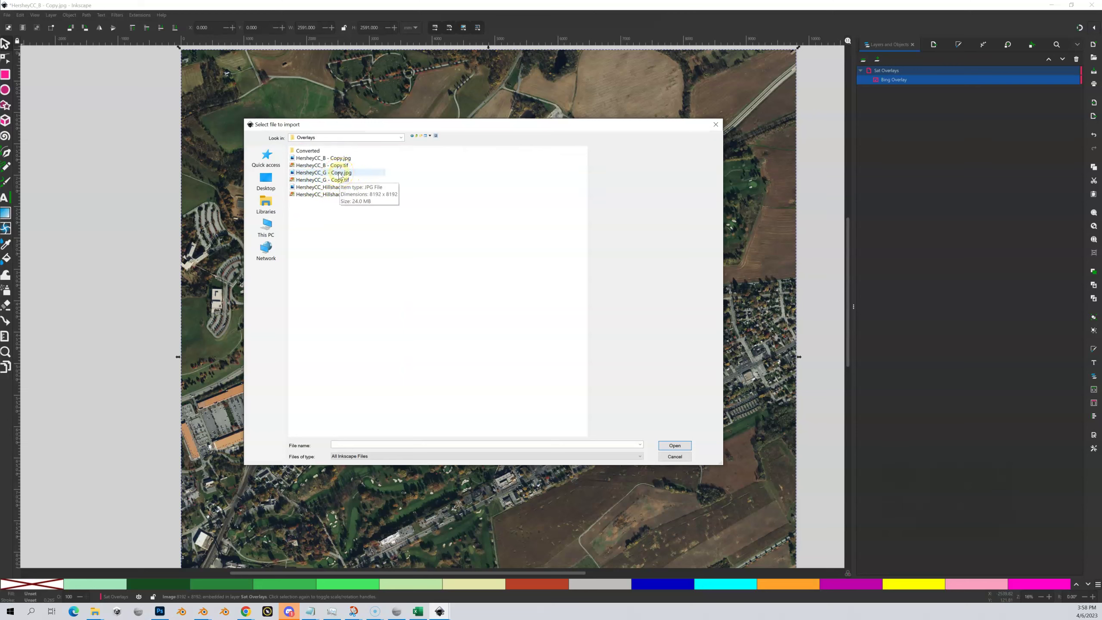
{"action": "double_click", "coordinate": [339, 172]}
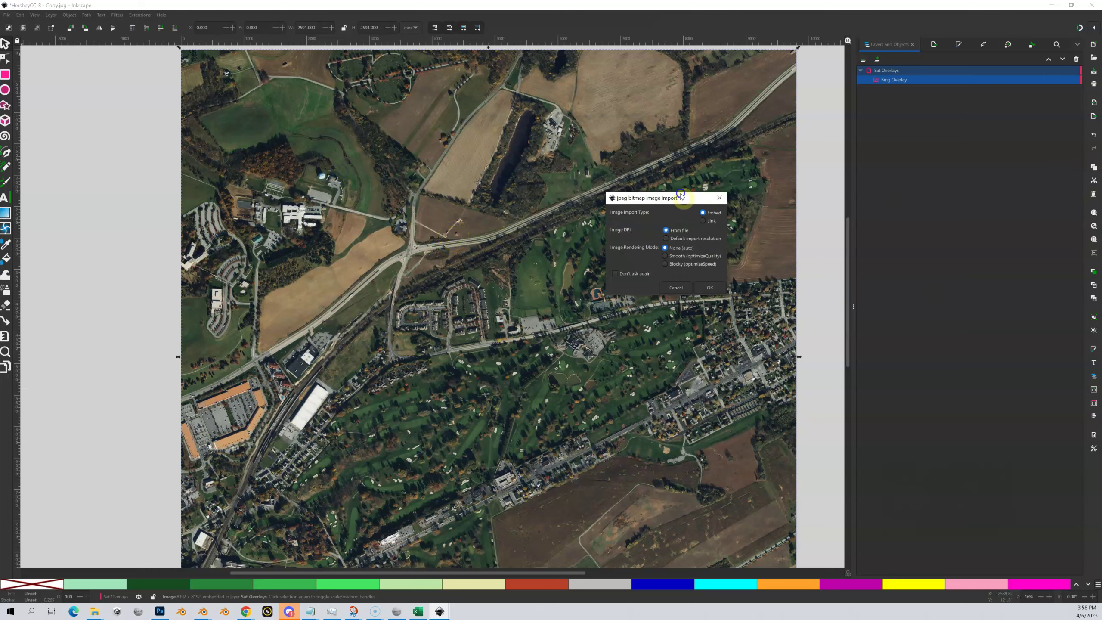
{"action": "left_click", "coordinate": [697, 283]}
- Finish the jpeg import and select the newly imported Google image
{"action": "left_click", "coordinate": [494, 422]}
{"action": "left_click", "coordinate": [529, 260]}
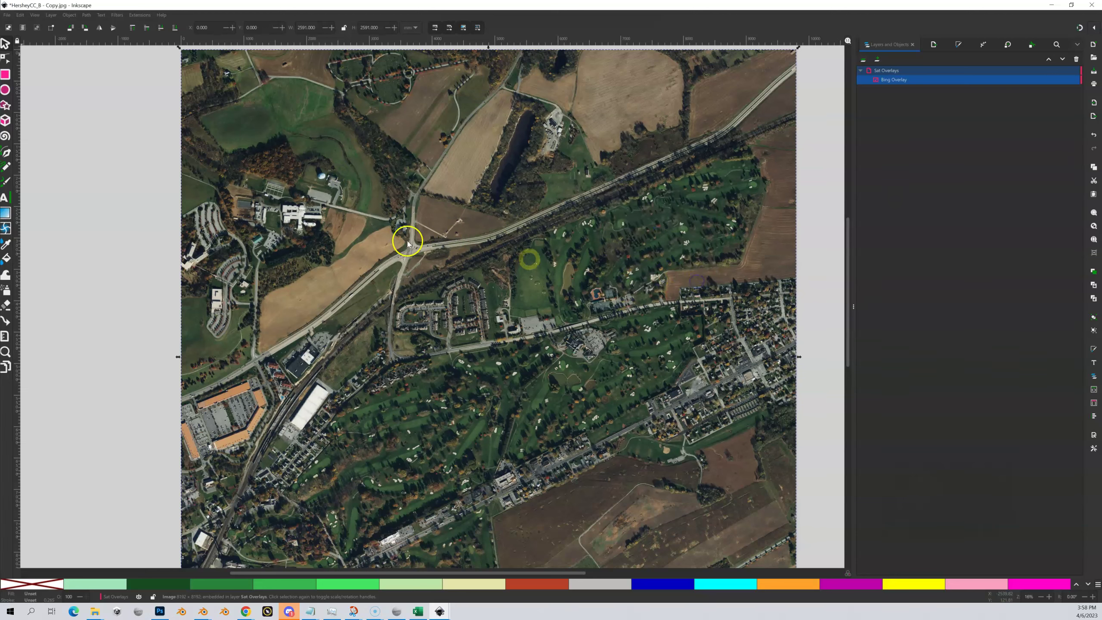
{"action": "left_click", "coordinate": [344, 242]}
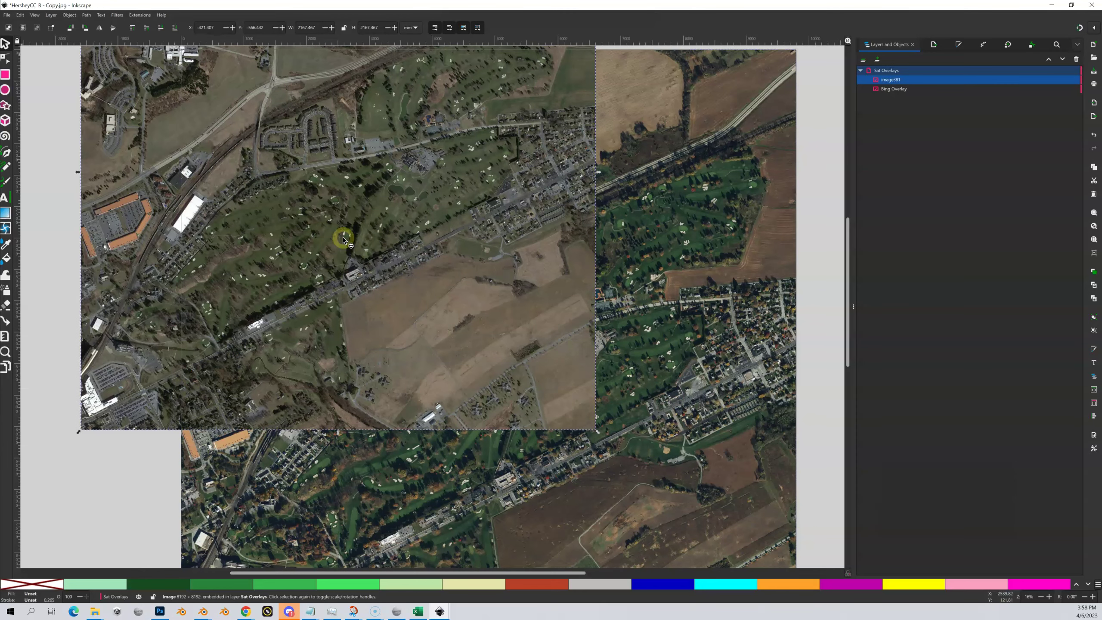
{"action": "scroll", "coordinate": [345, 192], "scroll_direction": "up", "scroll_amount": 3}
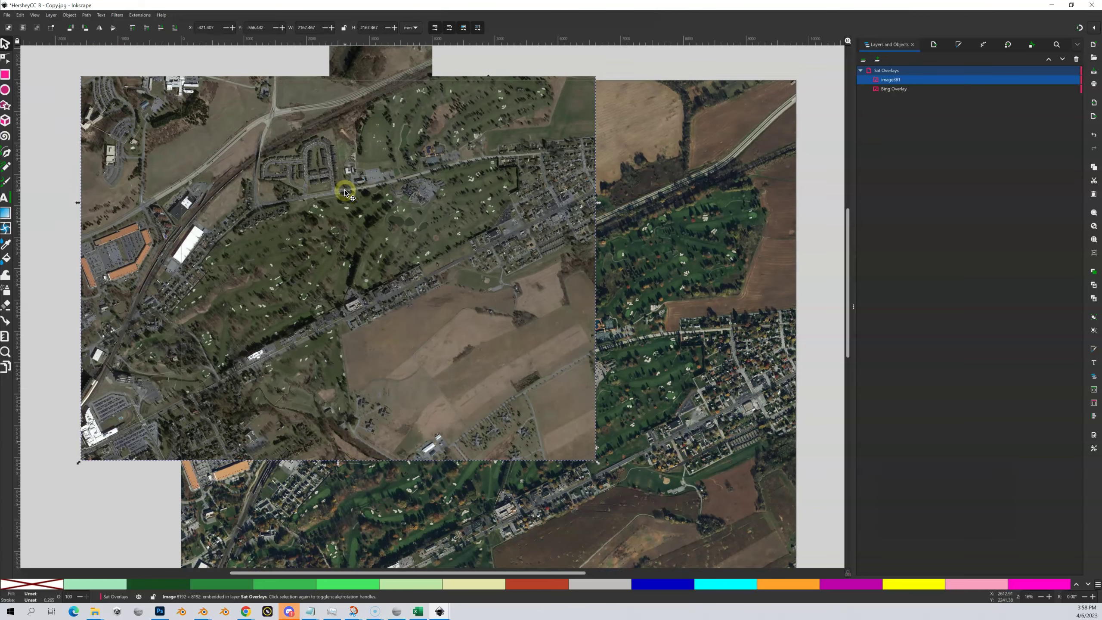
{"action": "scroll", "coordinate": [345, 193], "scroll_direction": "up", "scroll_amount": 1}
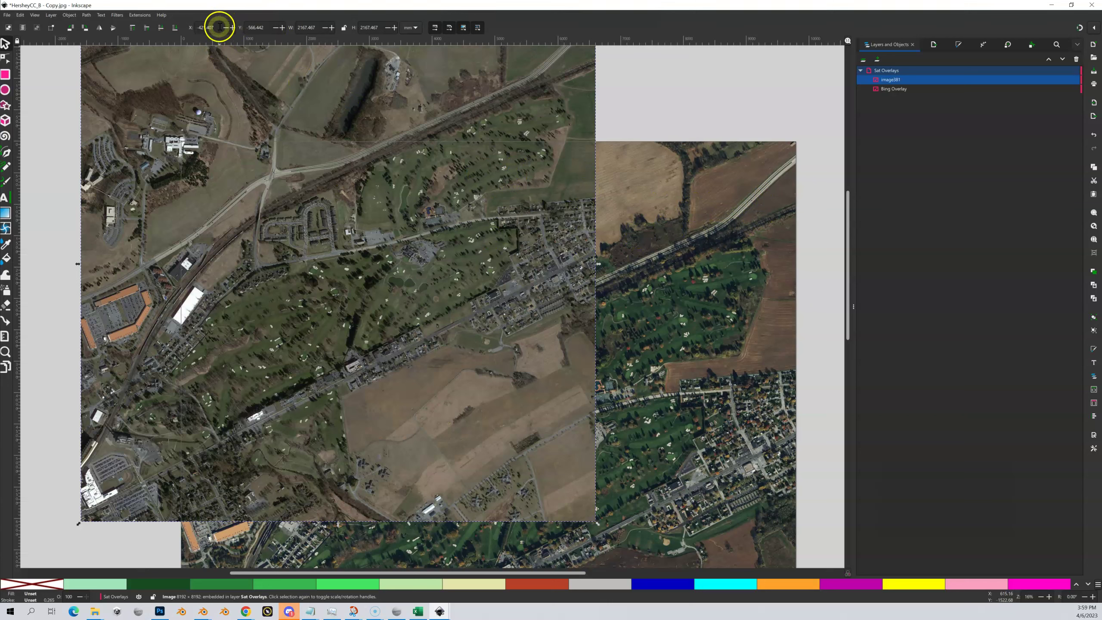
- Set the Google image to X 0, Y 0, W 2591 and H 2591
{"action": "left_click_drag", "start_coordinate": [216, 27], "coordinate": [196, 24]}
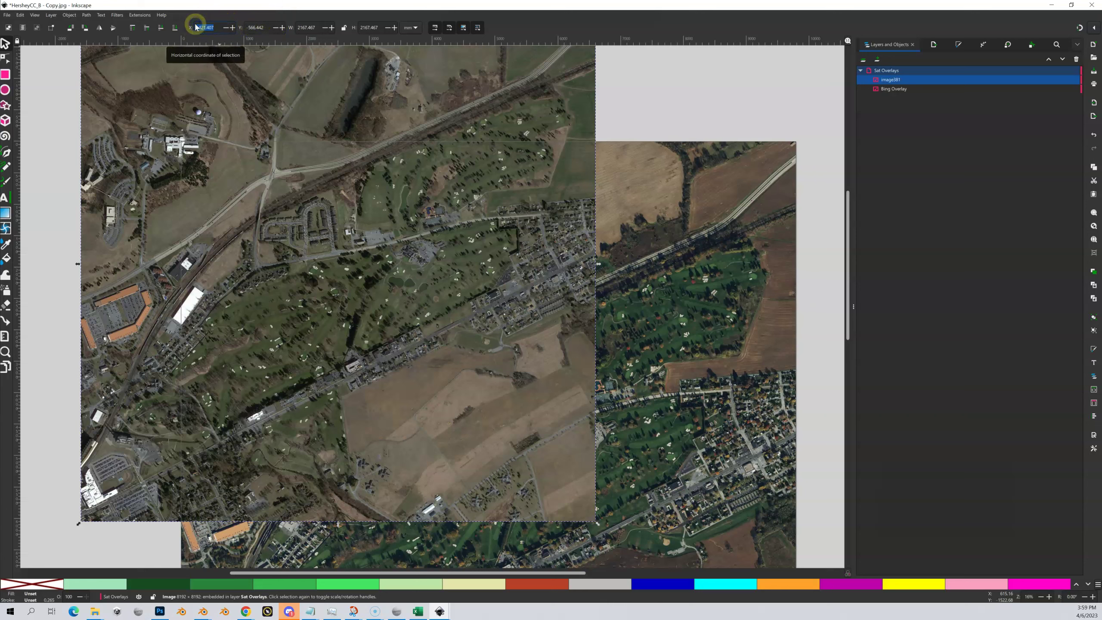
{"action": "type", "text": "0"}
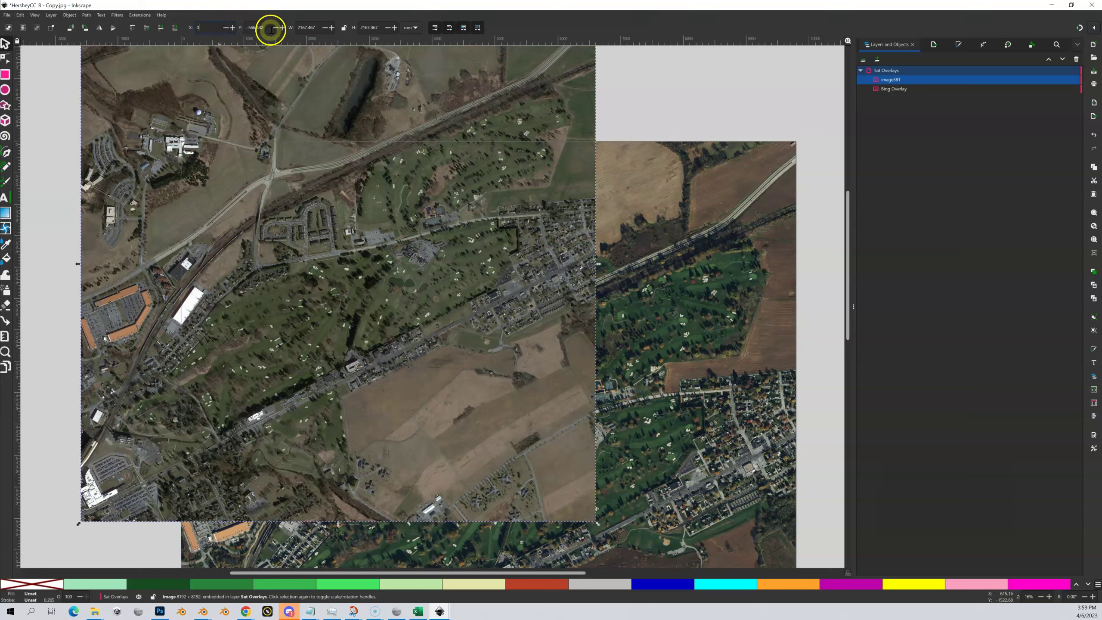
{"action": "triple_click", "coordinate": [243, 28]}
{"action": "type", "text": "0"}
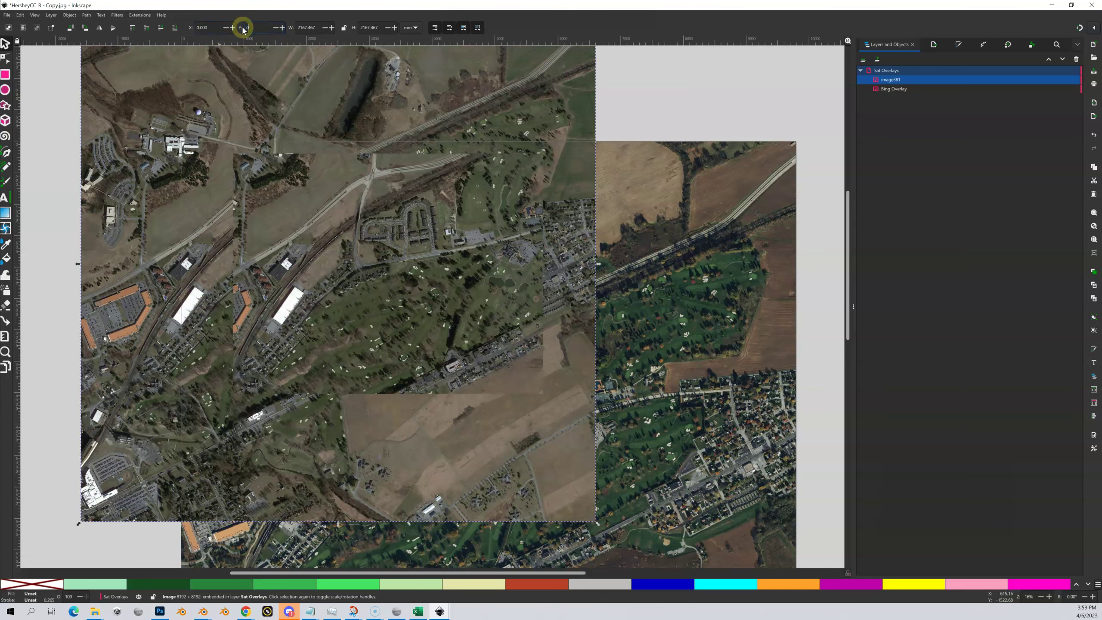
{"action": "triple_click", "coordinate": [315, 27]}
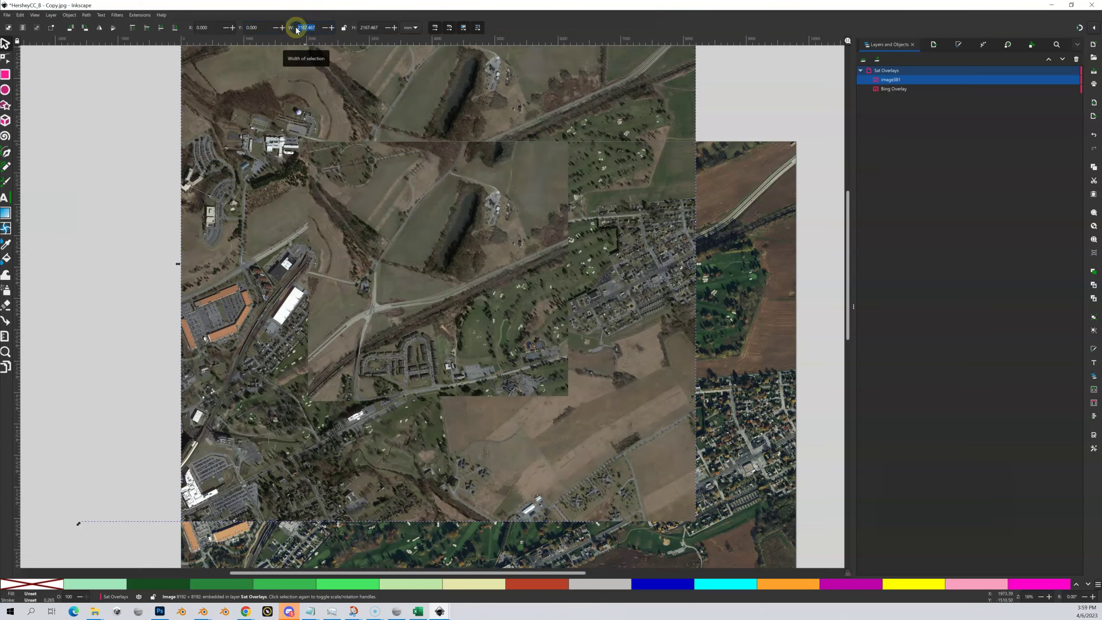
{"action": "type", "text": "2"}
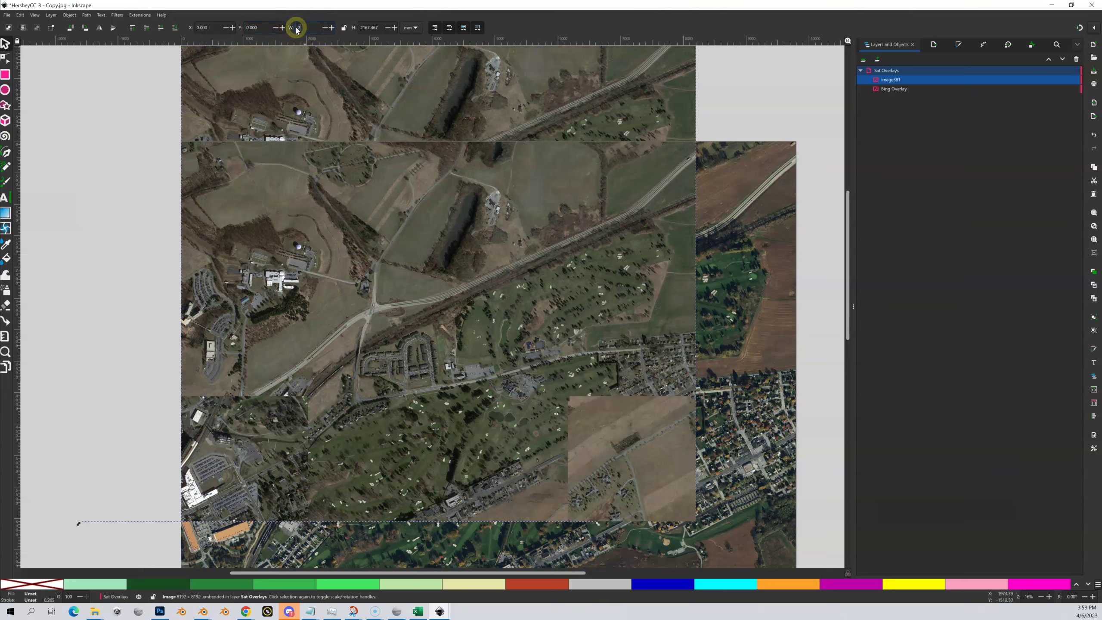
{"action": "type", "text": "591"}
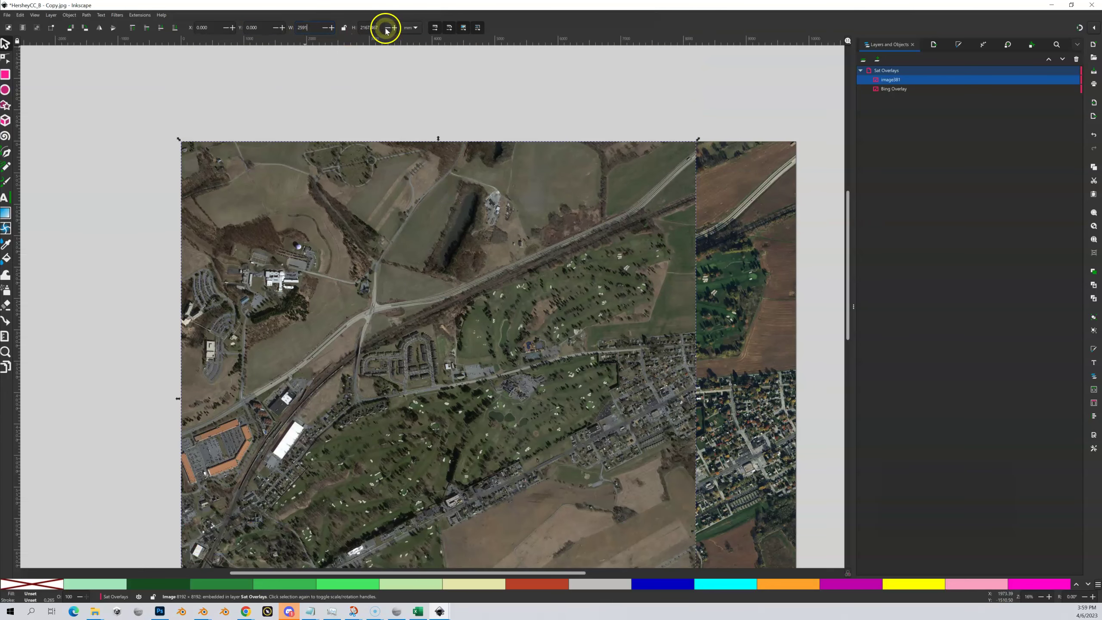
{"action": "triple_click", "coordinate": [363, 28]}
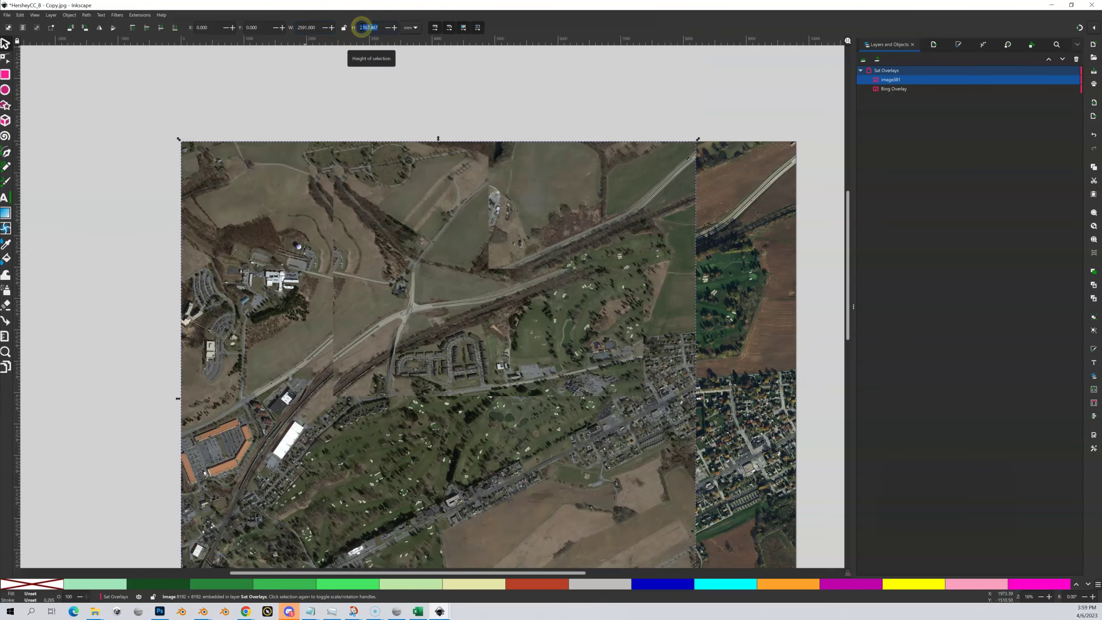
{"action": "type", "text": "2591"}
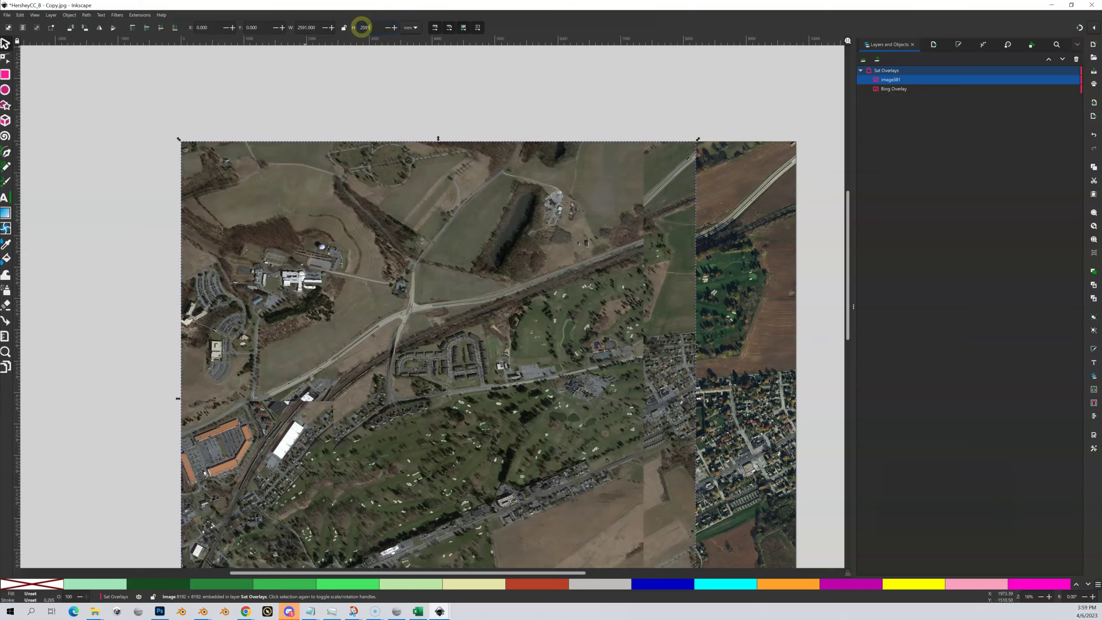
{"action": "key", "text": "Return"}
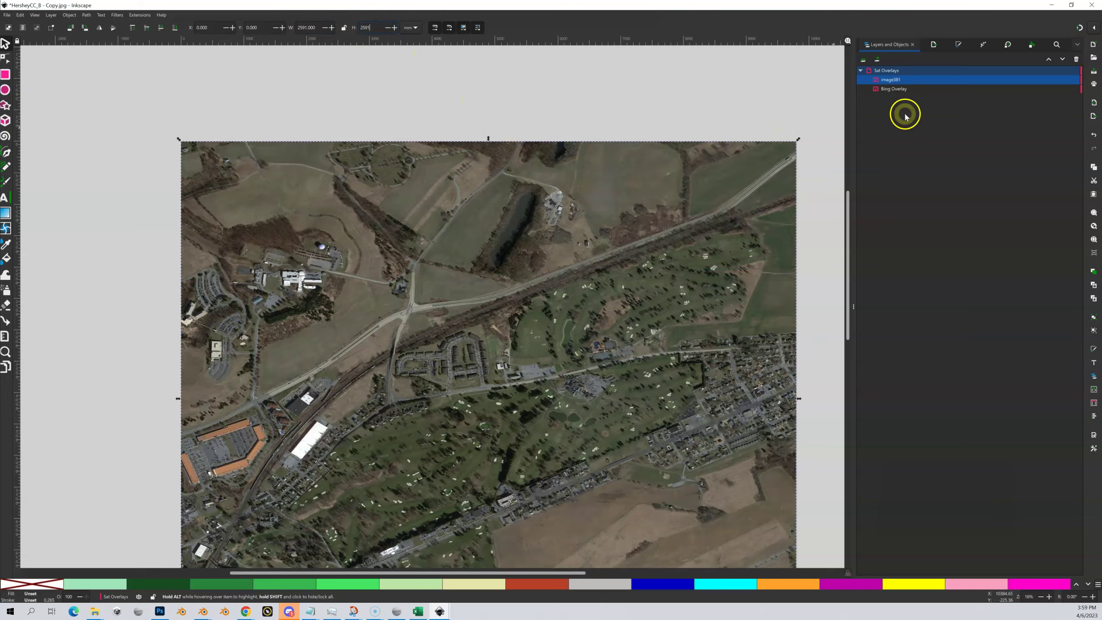
- Commit the 2591 height for the new satellite image and zoom in on it
{"action": "mouse_move", "coordinate": [1067, 82]}
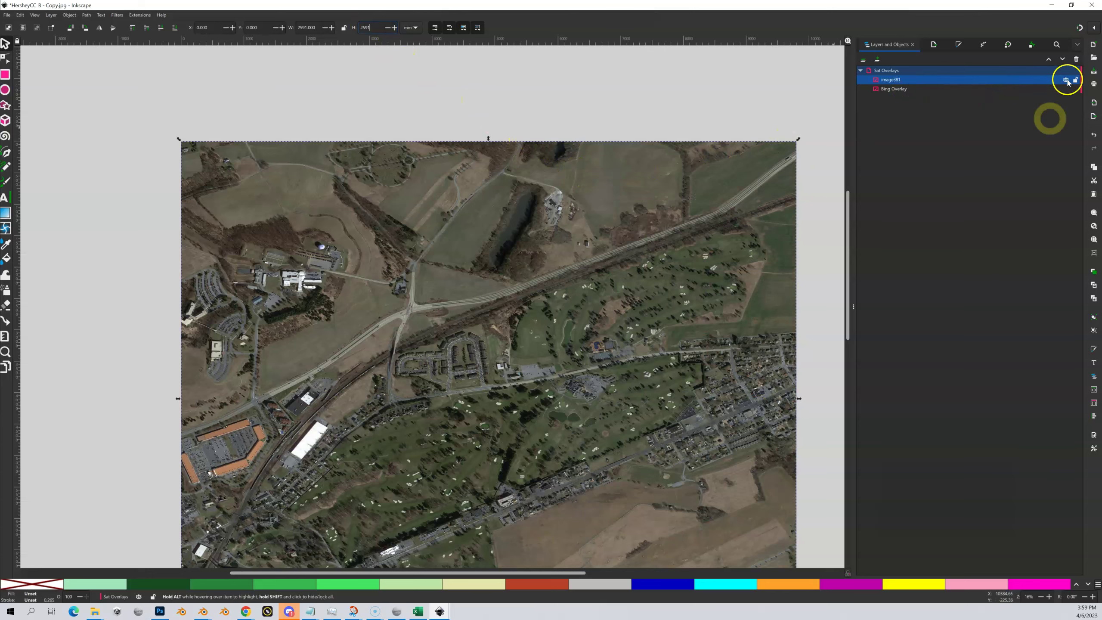
{"action": "key", "text": "Return"}
{"action": "scroll", "coordinate": [617, 269], "scroll_direction": "up", "scroll_amount": 2}
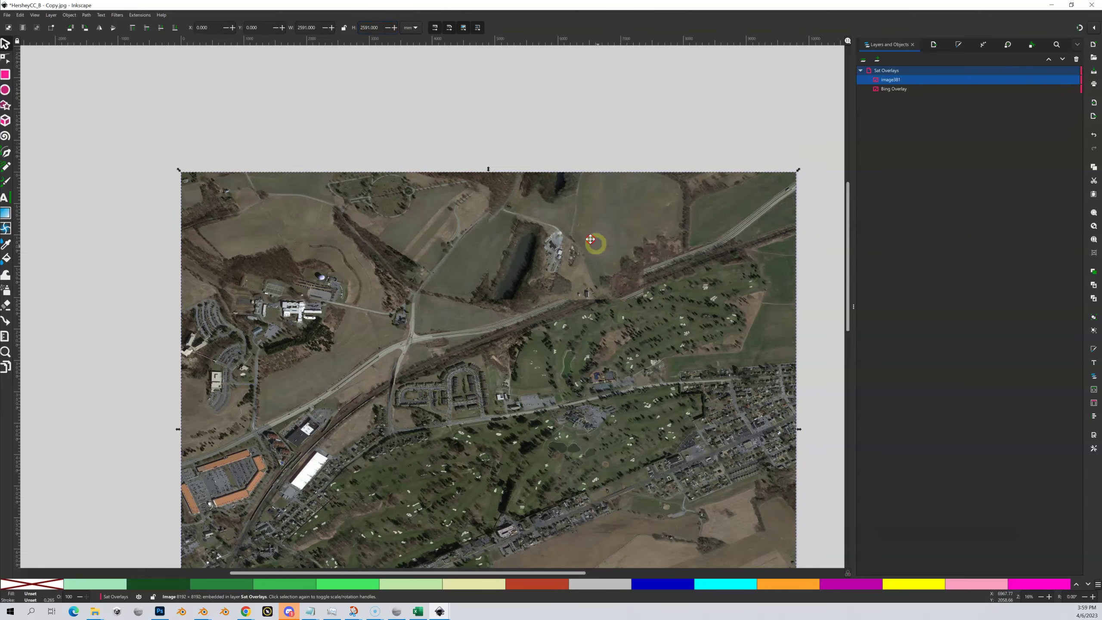
{"action": "scroll", "coordinate": [593, 242], "scroll_direction": "down", "scroll_amount": 1}
{"action": "scroll", "coordinate": [564, 217], "scroll_direction": "right", "scroll_amount": 1}
{"action": "scroll", "coordinate": [538, 208], "scroll_direction": "down", "scroll_amount": 1}
{"action": "scroll", "coordinate": [531, 217], "scroll_direction": "right", "scroll_amount": 1}
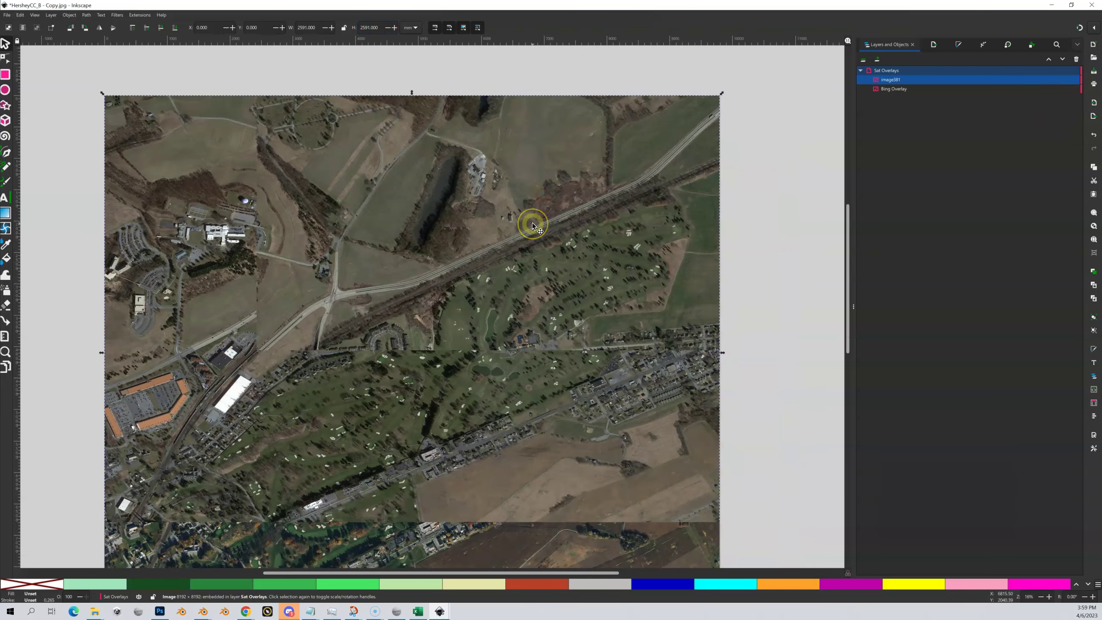
{"action": "scroll", "coordinate": [531, 237], "scroll_direction": "up", "scroll_amount": 3, "text": "ctrl"}
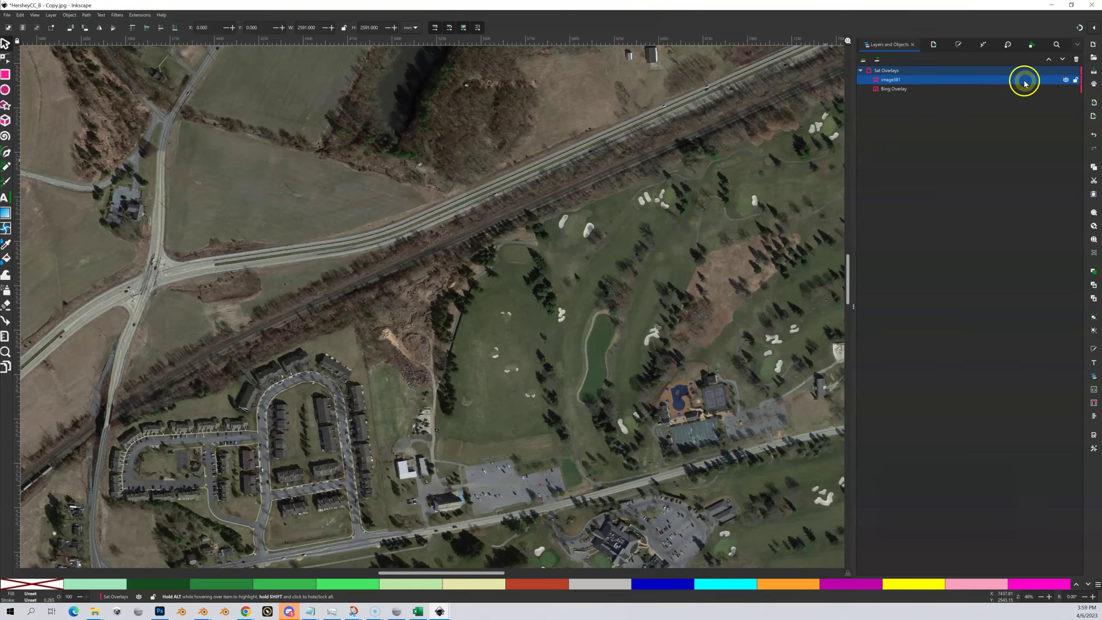
- Toggle image381's visibility repeatedly to compare its alignment with the Bing Overlay, ending hidden
{"action": "left_click", "coordinate": [1066, 80]}
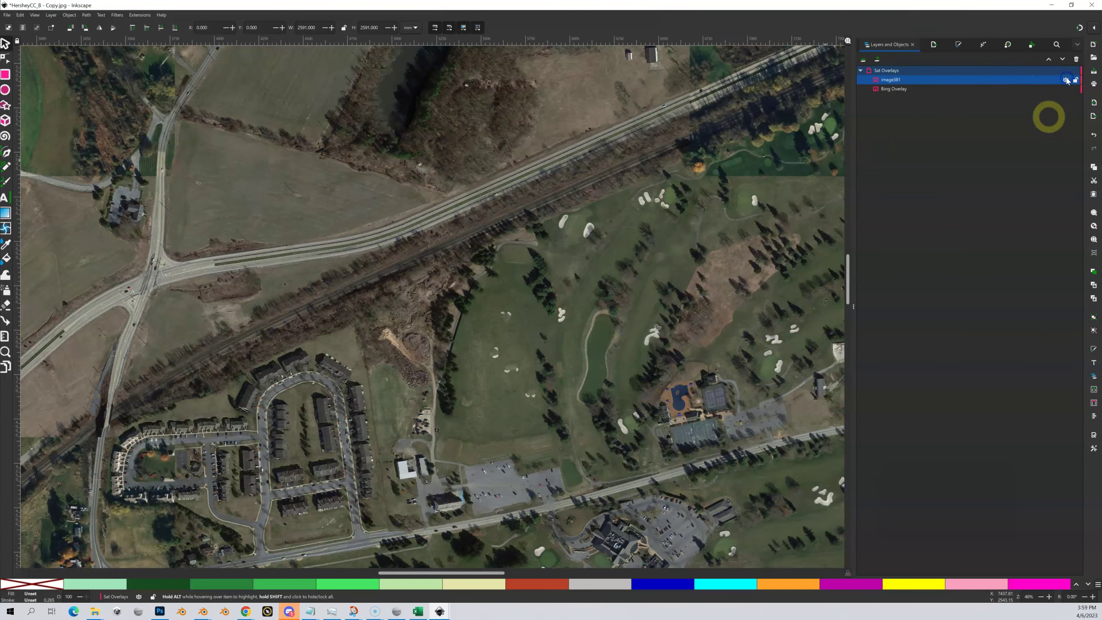
{"action": "left_click", "coordinate": [1066, 81]}
{"action": "left_click", "coordinate": [1067, 81]}
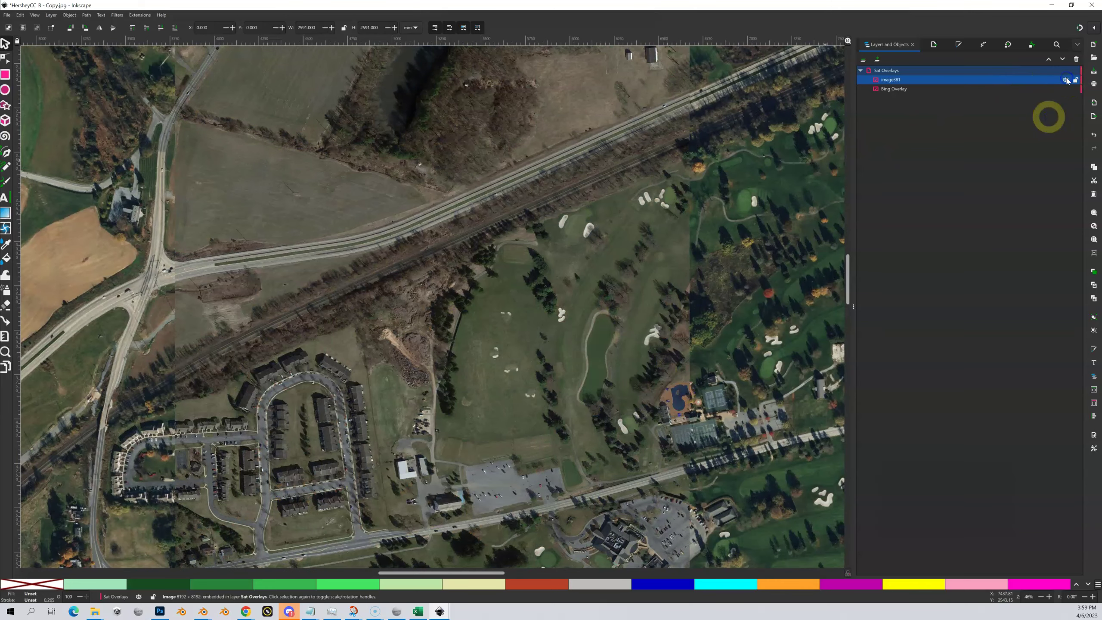
{"action": "left_click", "coordinate": [1067, 81]}
{"action": "left_click", "coordinate": [1066, 80]}
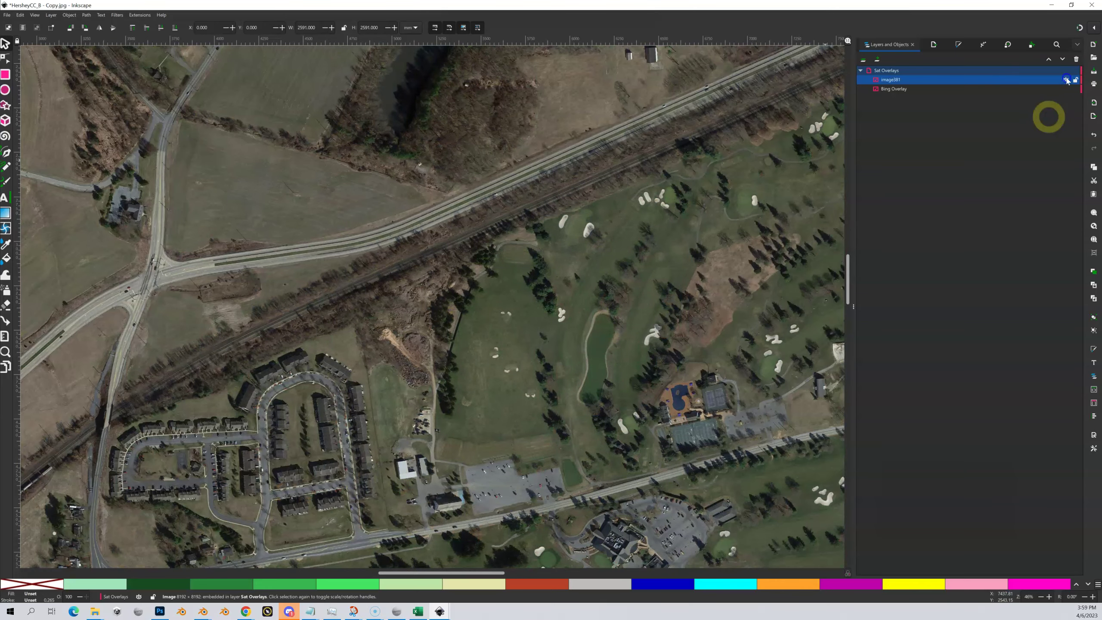
{"action": "left_click", "coordinate": [1067, 81]}
{"action": "left_click", "coordinate": [1066, 80]}
{"action": "left_click", "coordinate": [1067, 81]}
{"action": "left_click", "coordinate": [1067, 81]}
{"action": "left_click", "coordinate": [1067, 81]}
{"action": "left_click", "coordinate": [1067, 81]}
{"action": "left_click", "coordinate": [1067, 80]}
{"action": "left_click", "coordinate": [1067, 81]}
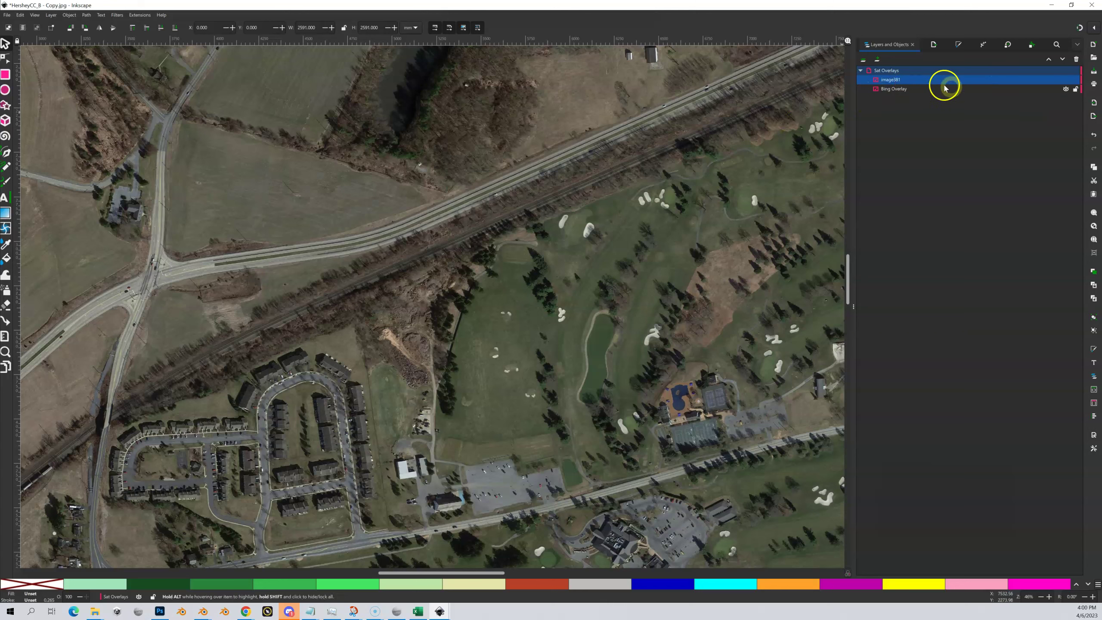
- Rename image381 in Layers and Objects to 'Google Overlay'
{"action": "double_click", "coordinate": [888, 81]}
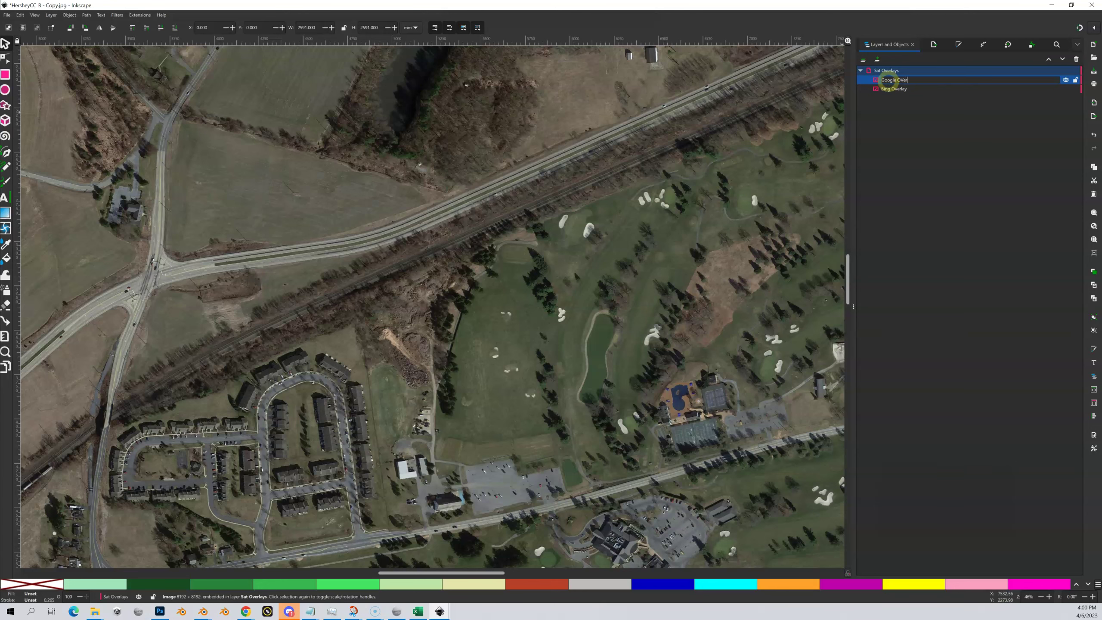
{"action": "type", "text": "Google Overlay"}
{"action": "key", "text": "Return"}
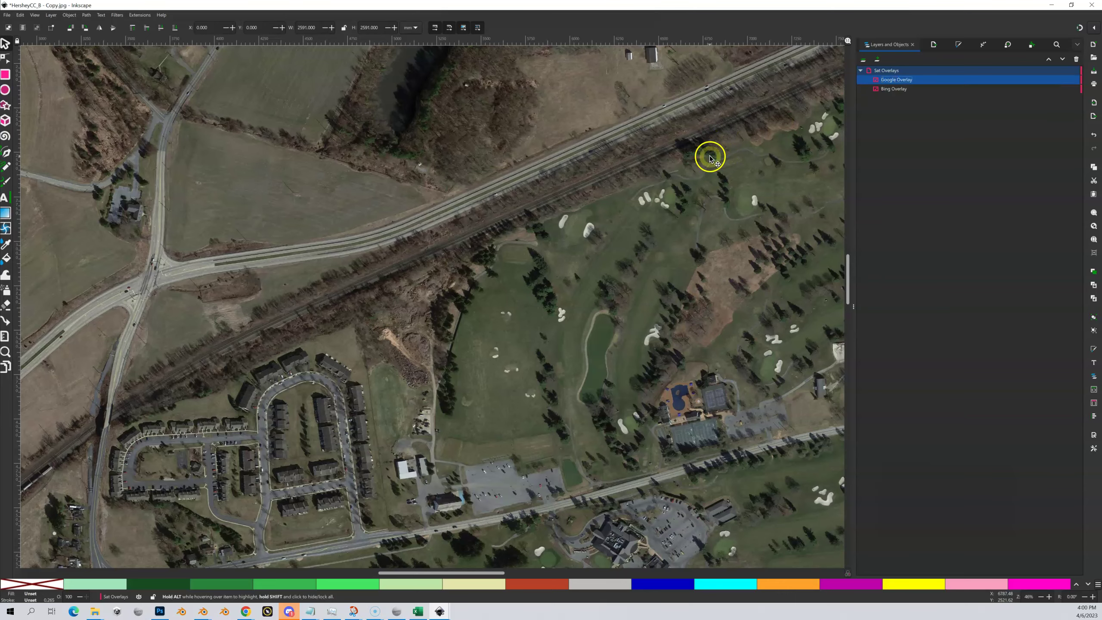
- Import HersheyCC_Hillshade - Copy.jpg from the Overlays folder to reach the jpeg import options
{"action": "key", "text": "minus"}
{"action": "key", "text": "minus"}
{"action": "key", "text": "minus"}
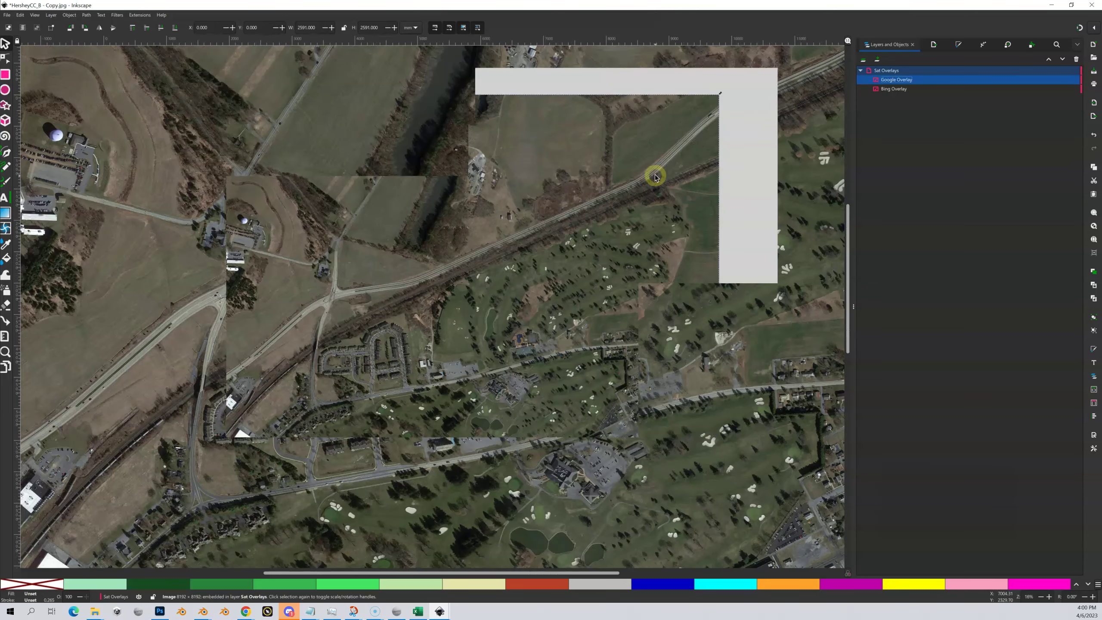
{"action": "left_click_drag", "start_coordinate": [560, 223], "coordinate": [12, 69]}
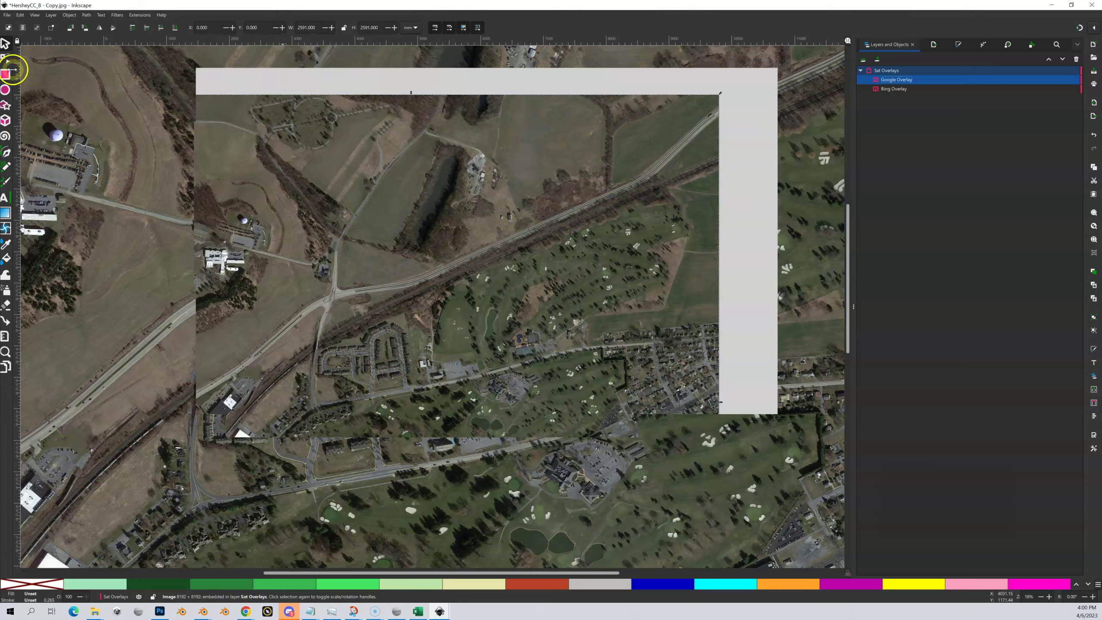
{"action": "left_click", "coordinate": [7, 15]}
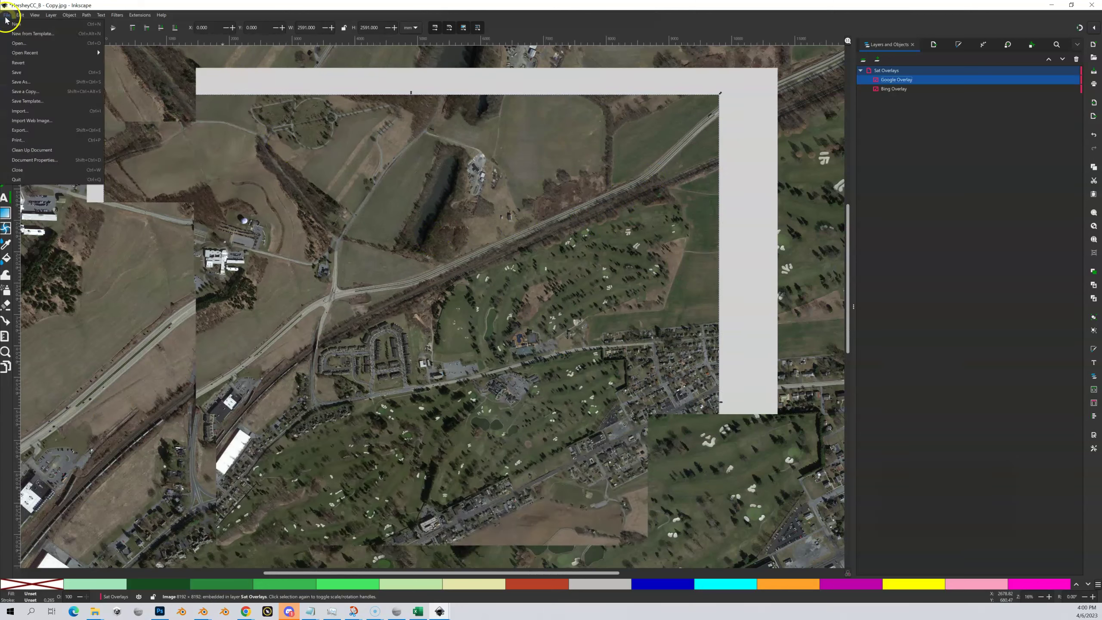
{"action": "left_click", "coordinate": [23, 111]}
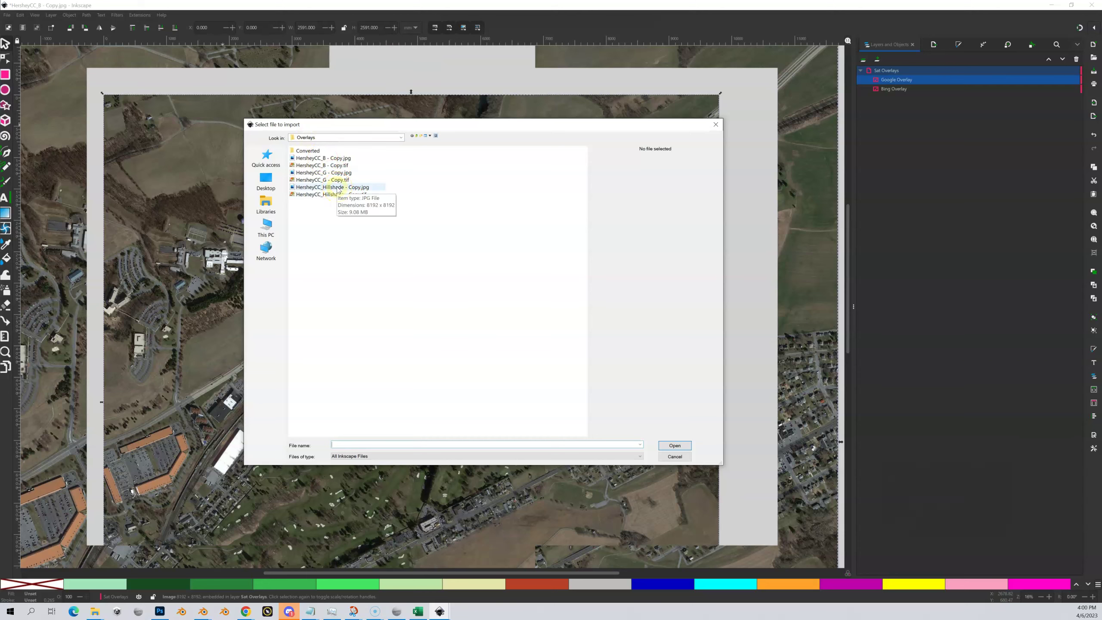
{"action": "left_click", "coordinate": [338, 188]}
{"action": "double_click", "coordinate": [338, 188]}
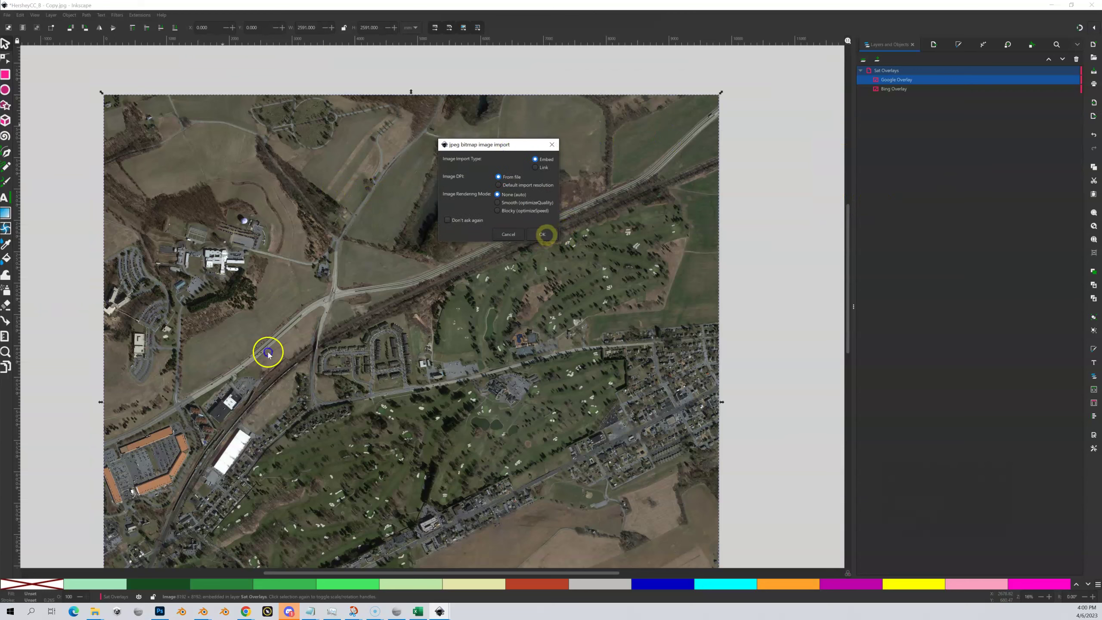
- Embed the hillshade image and set it to X 0, Y 0, W 2591, H 2591
{"action": "left_click", "coordinate": [548, 238]}
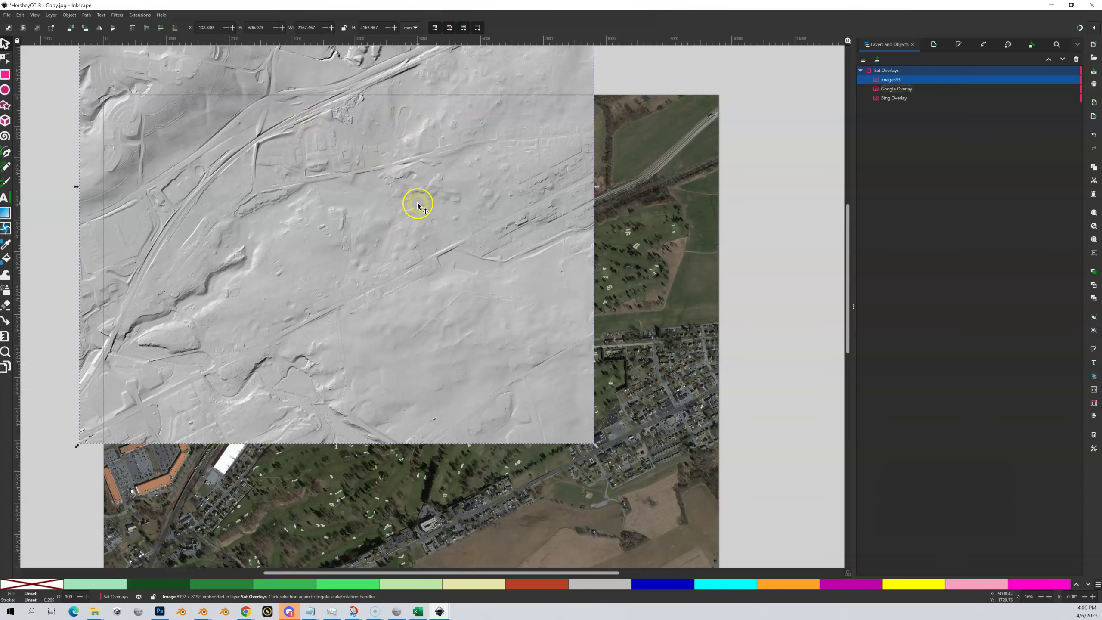
{"action": "scroll", "coordinate": [336, 275], "scroll_direction": "up", "scroll_amount": 3}
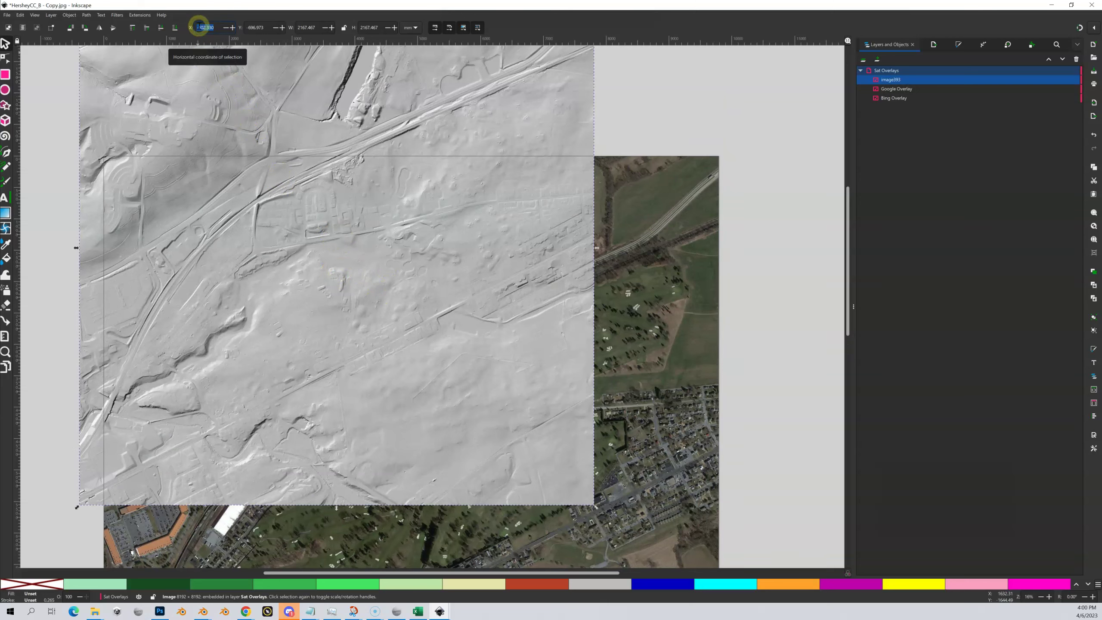
{"action": "type", "text": "0"}
{"action": "left_click", "coordinate": [260, 28]}
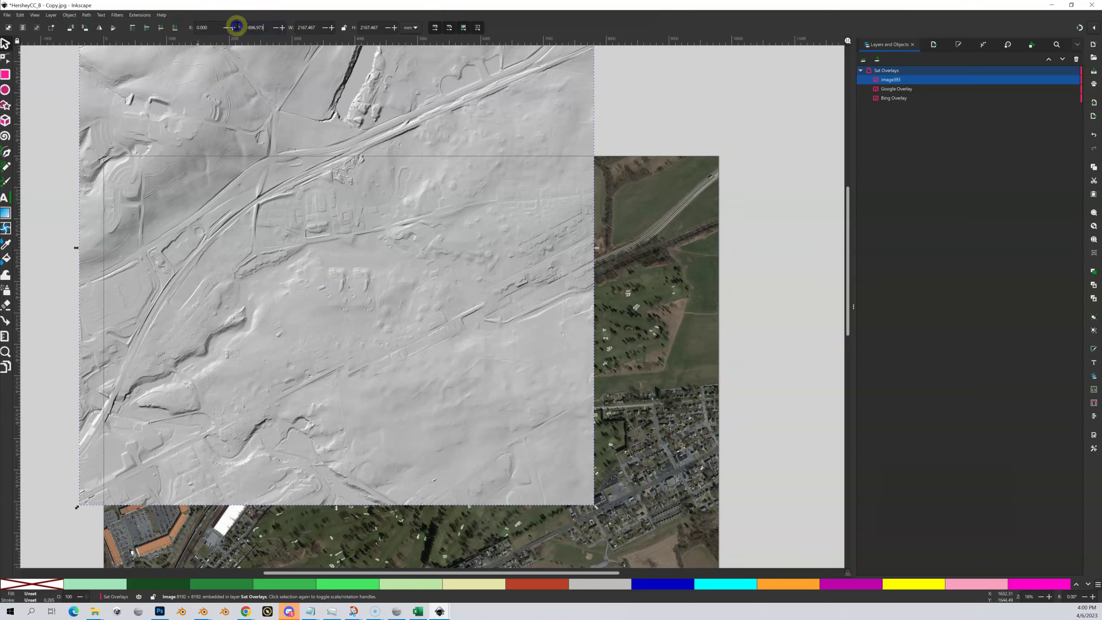
{"action": "type", "text": "0"}
{"action": "key", "text": "Tab"}
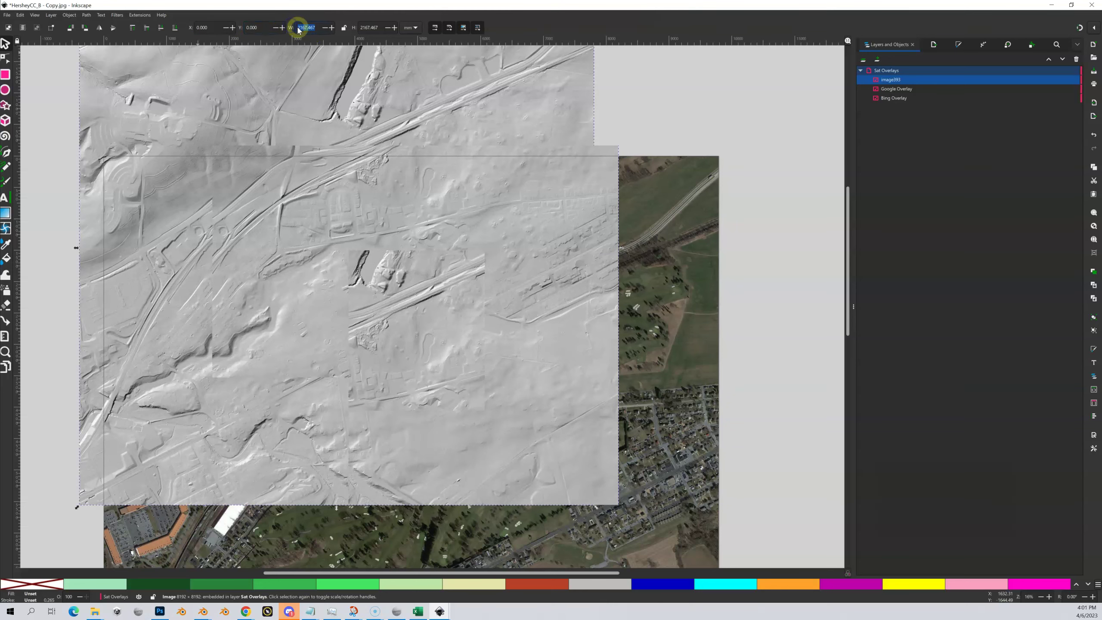
{"action": "type", "text": "25"}
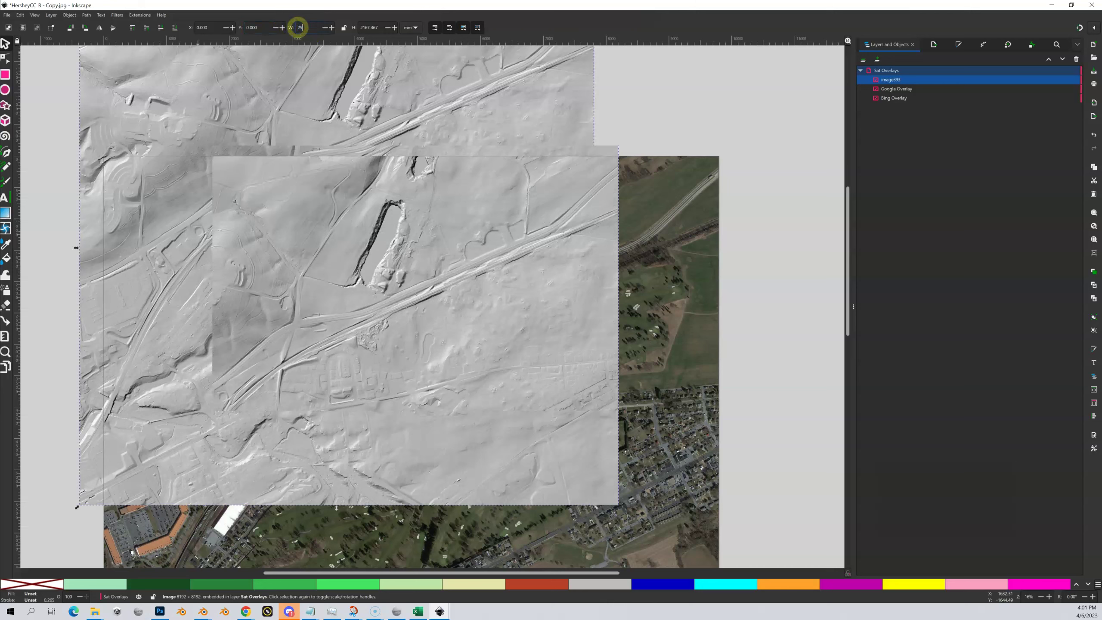
{"action": "type", "text": "91"}
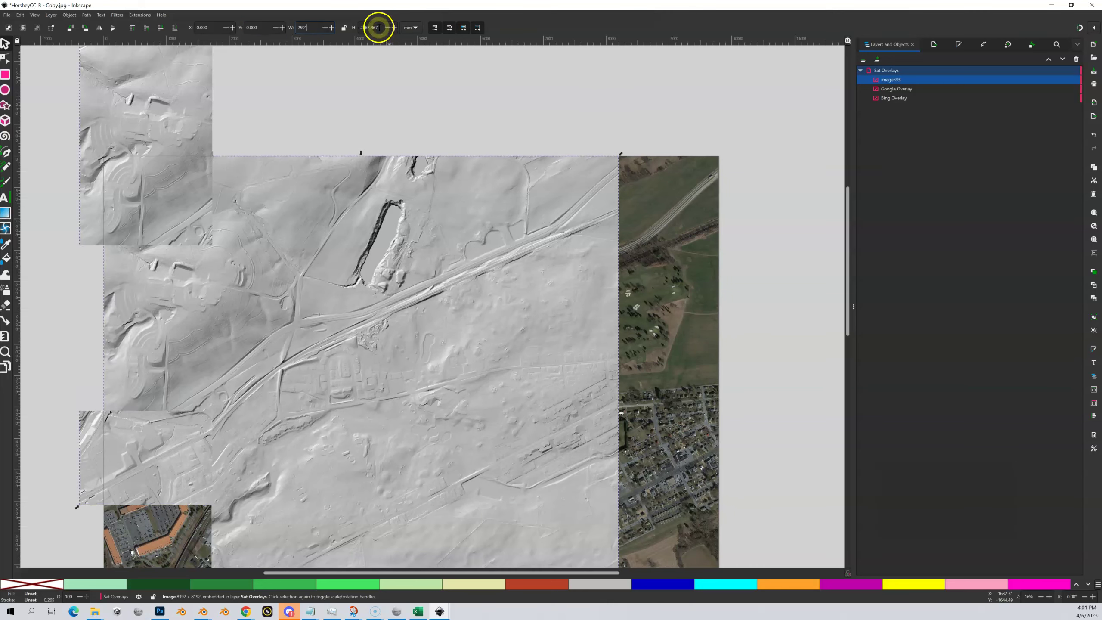
{"action": "double_click", "coordinate": [378, 27]}
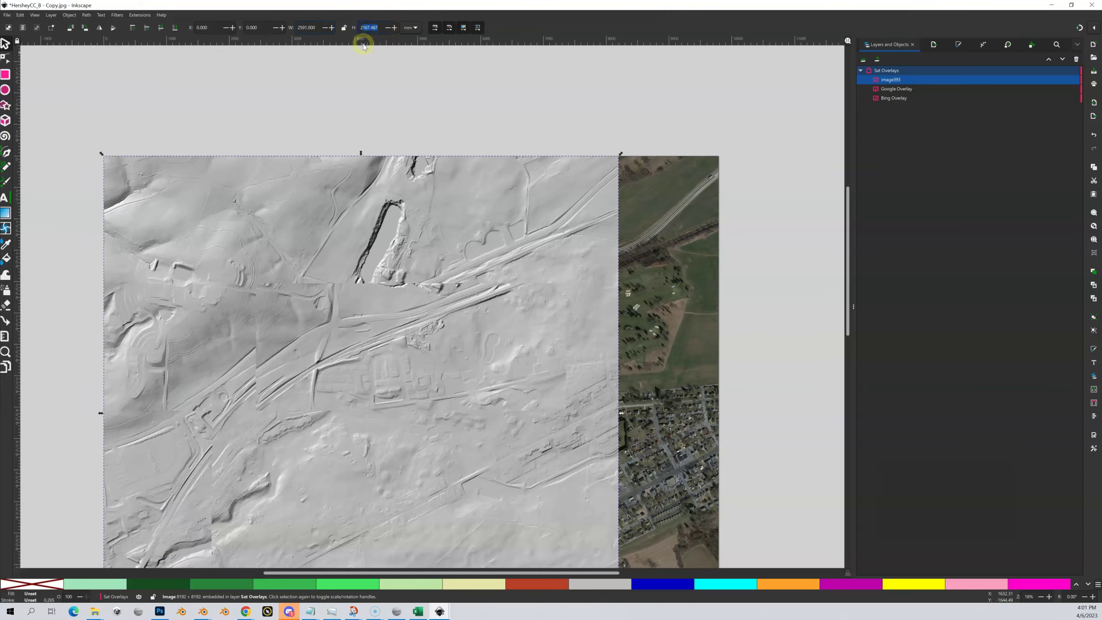
{"action": "type", "text": "2591"}
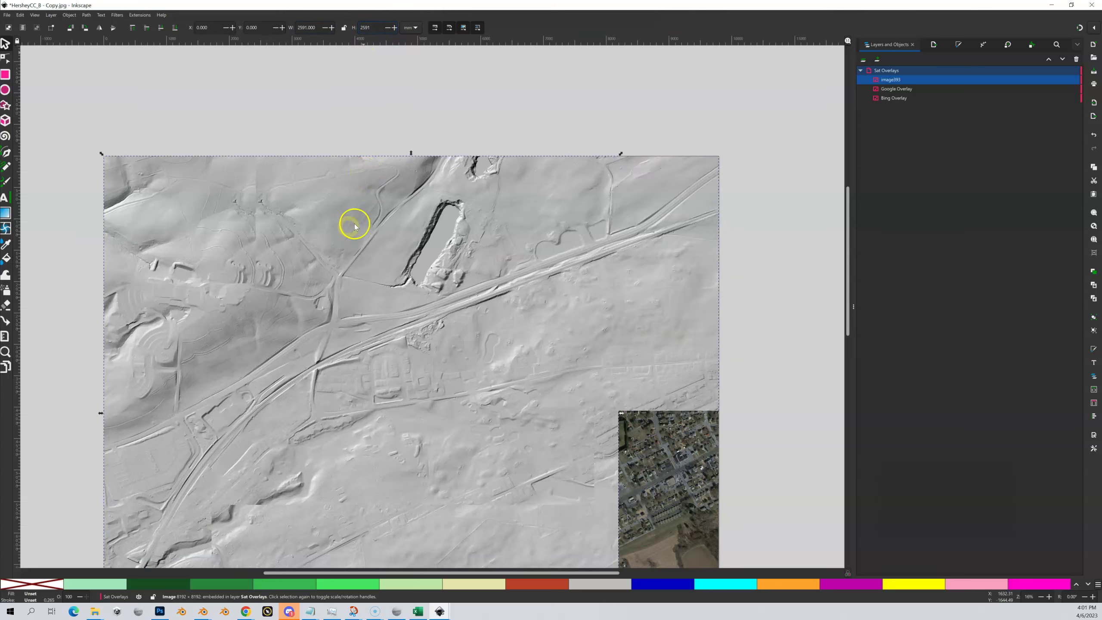
{"action": "key", "text": "Return"}
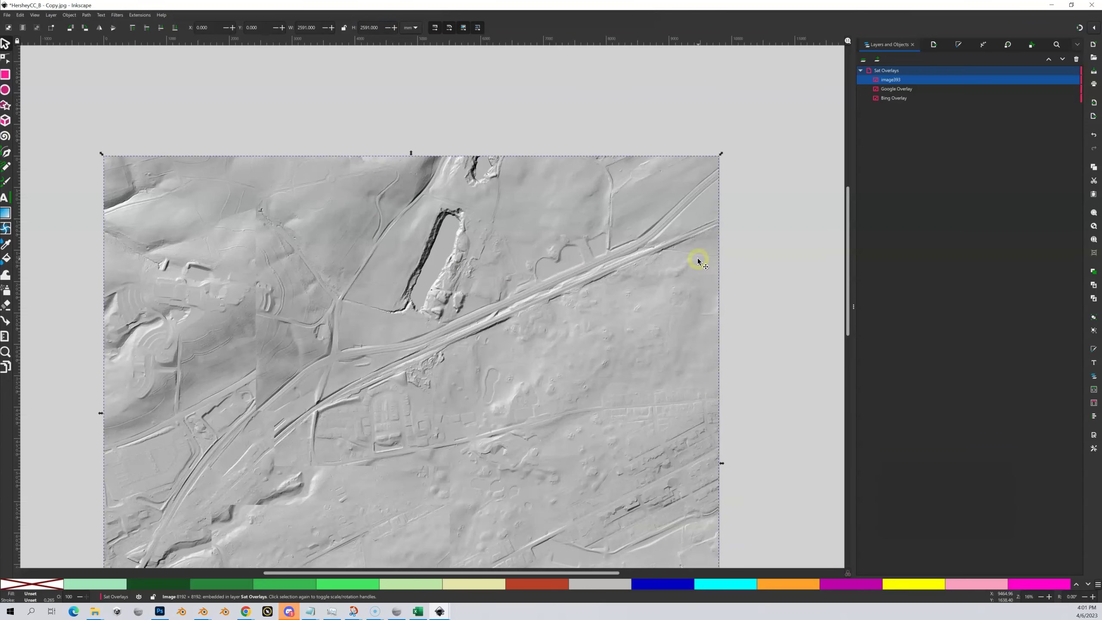
- Rename image393 to 'Hillshade' and hide it
{"action": "scroll", "coordinate": [698, 261], "scroll_direction": "down", "scroll_amount": 3}
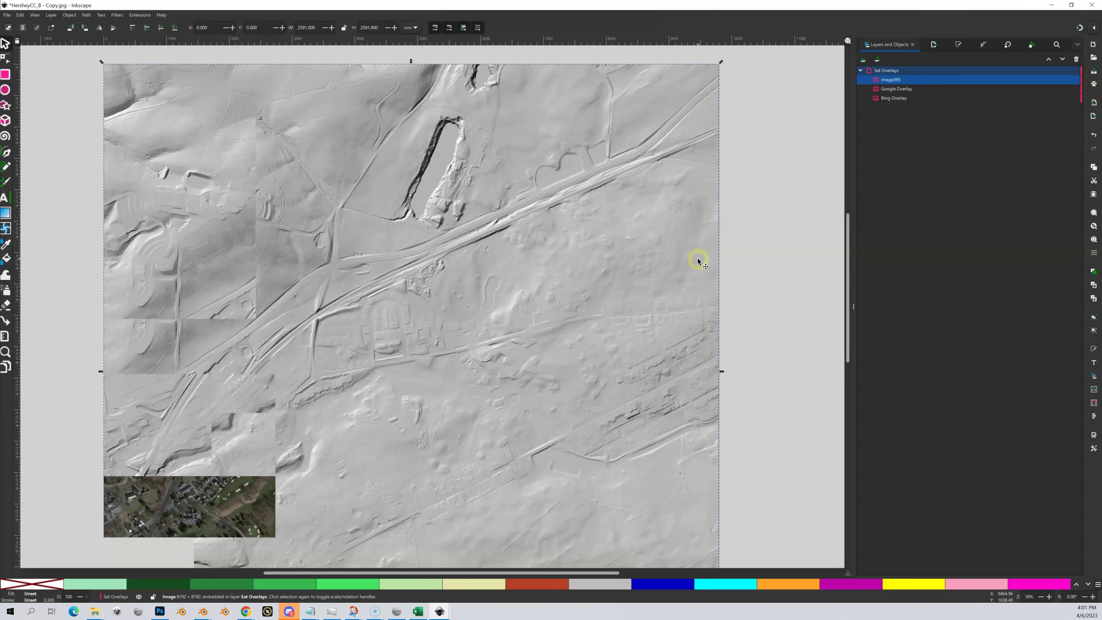
{"action": "left_click", "coordinate": [886, 82]}
{"action": "left_click", "coordinate": [885, 82]}
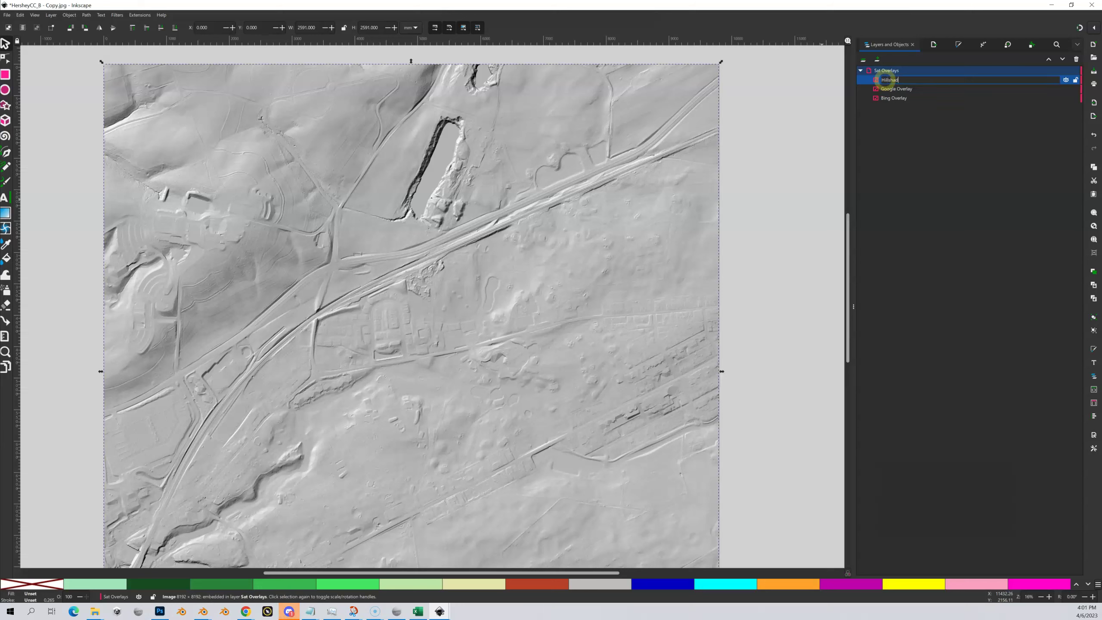
{"action": "type", "text": "Hillshade"}
{"action": "key", "text": "Return"}
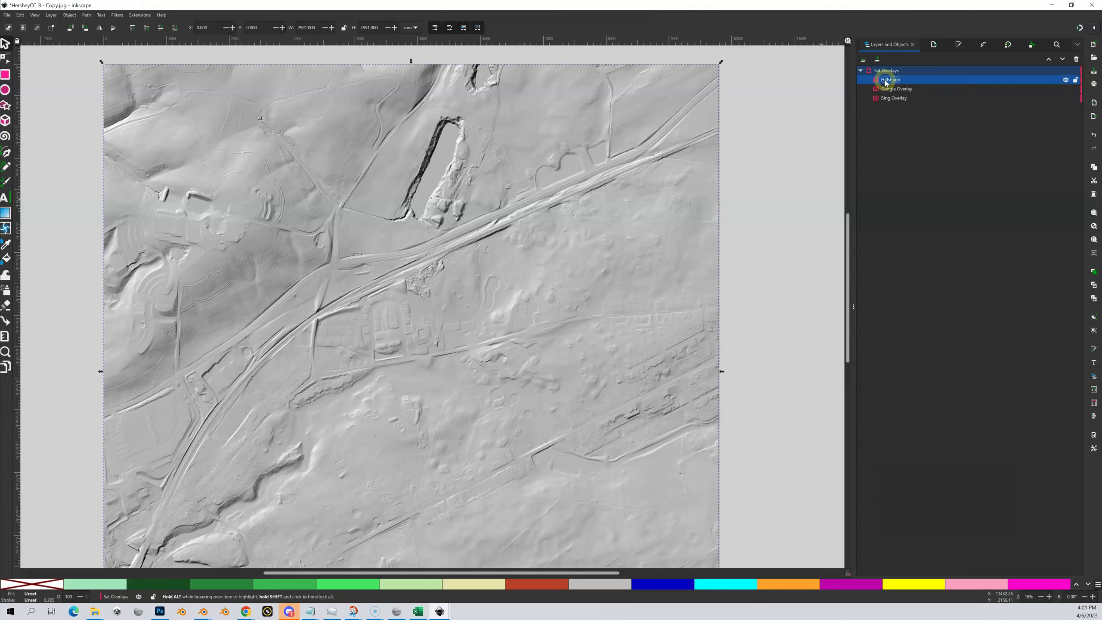
{"action": "left_click", "coordinate": [1065, 80]}
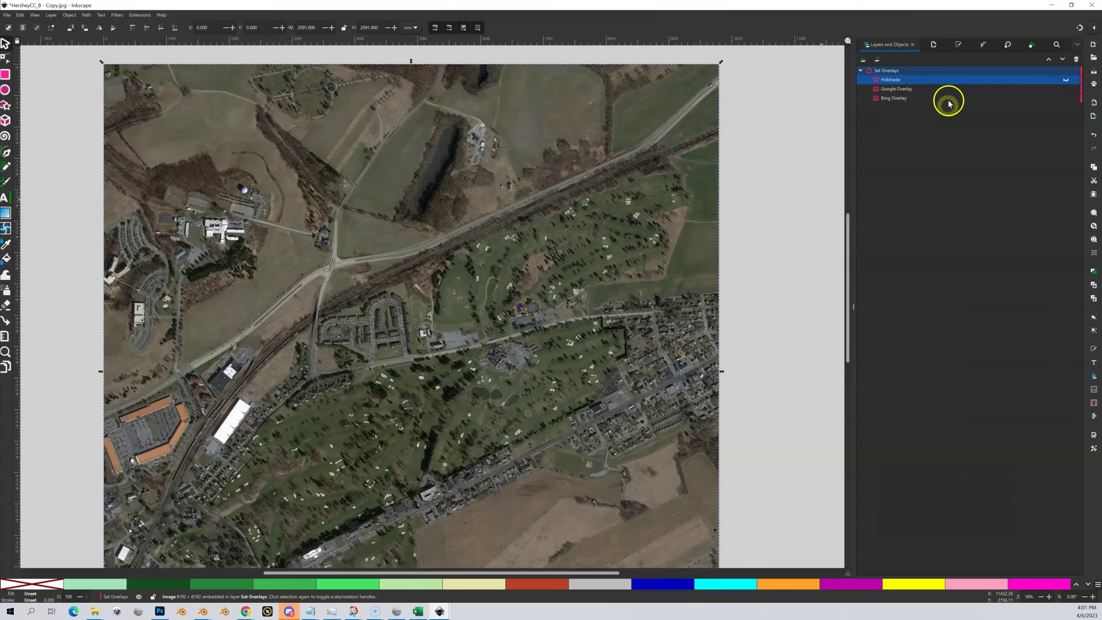
- Hide the Google Overlay image
{"action": "left_click", "coordinate": [893, 92]}
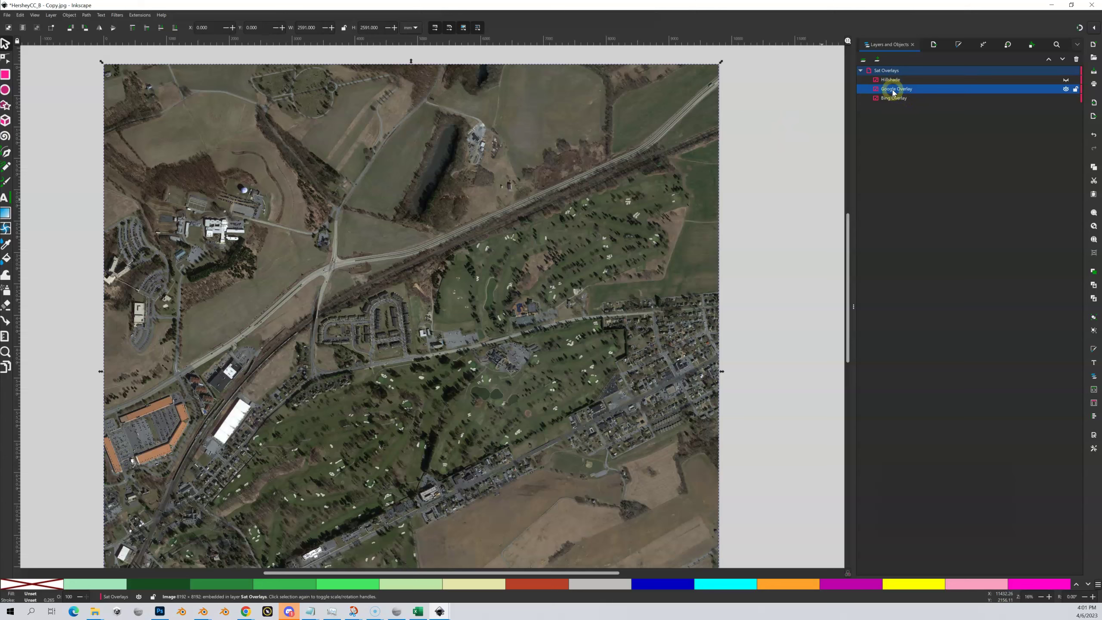
{"action": "left_click", "coordinate": [1065, 89]}
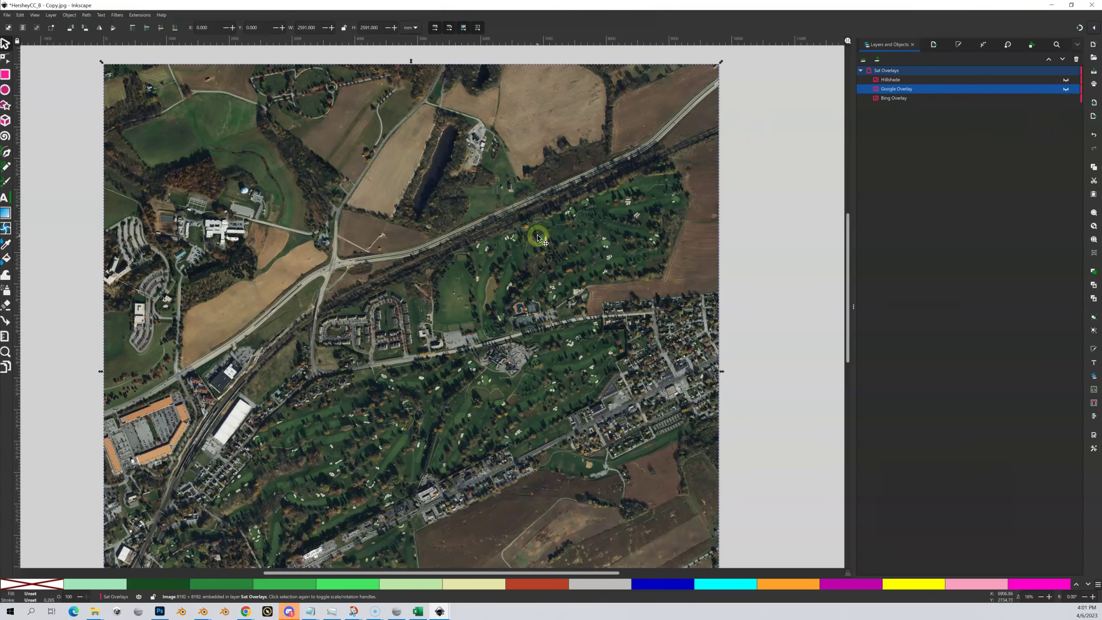
{"action": "left_click_drag", "start_coordinate": [377, 242], "coordinate": [559, 224]}
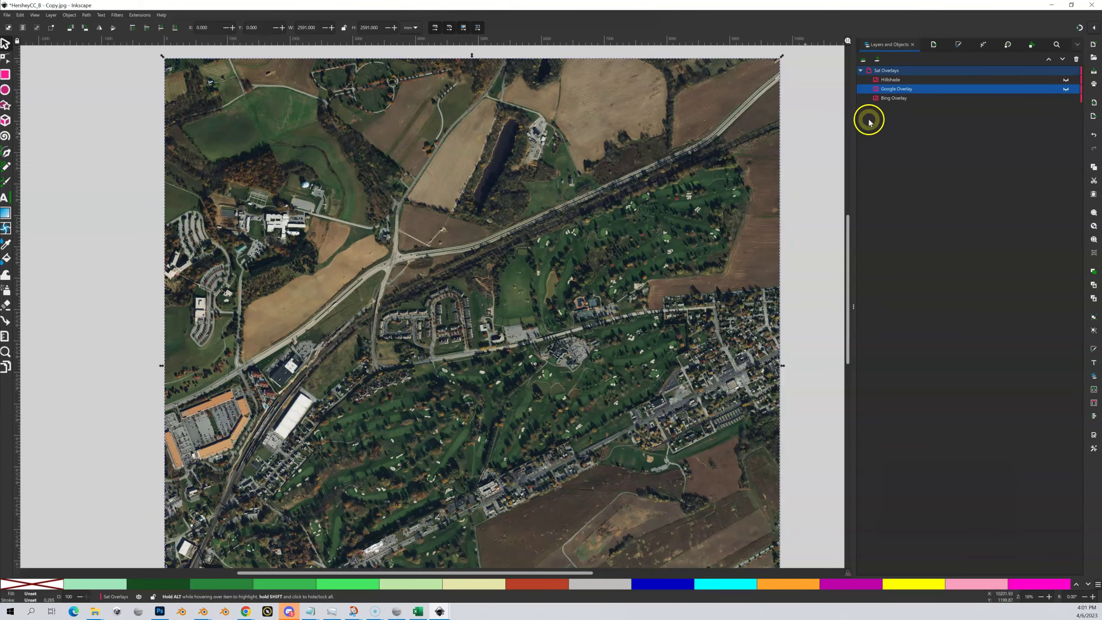
- Make the Hillshade visible again over the satellite images and zoom out to view it
{"action": "left_click", "coordinate": [1065, 80]}
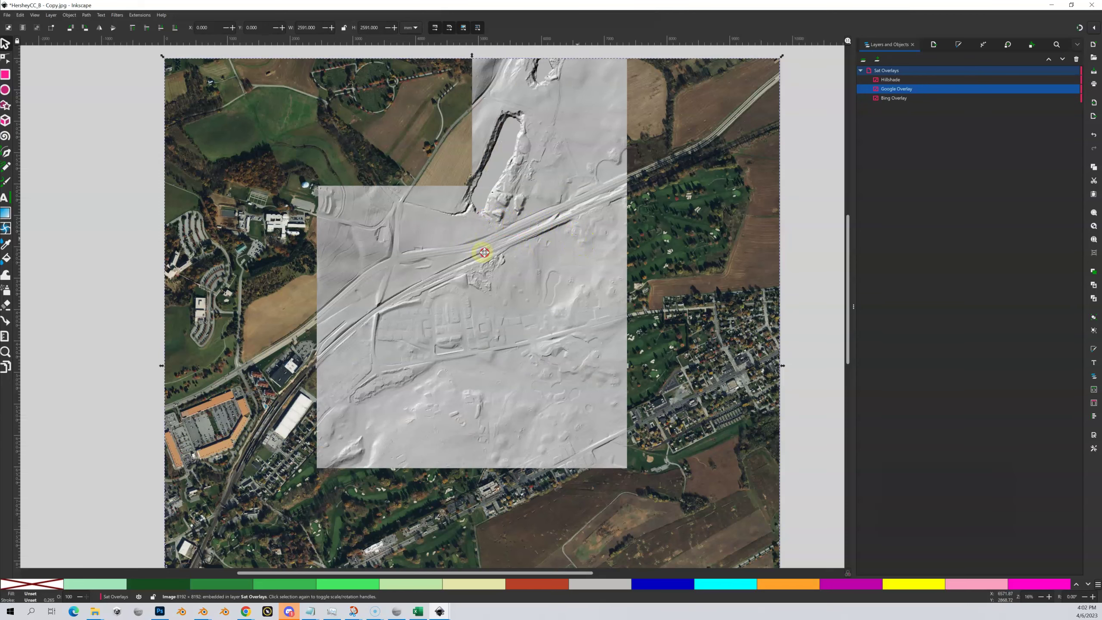
{"action": "scroll", "coordinate": [507, 246], "scroll_direction": "right", "scroll_amount": 5}
{"action": "scroll", "coordinate": [528, 225], "scroll_direction": "left", "scroll_amount": 3}
{"action": "scroll", "coordinate": [513, 218], "scroll_direction": "down", "scroll_amount": 2}
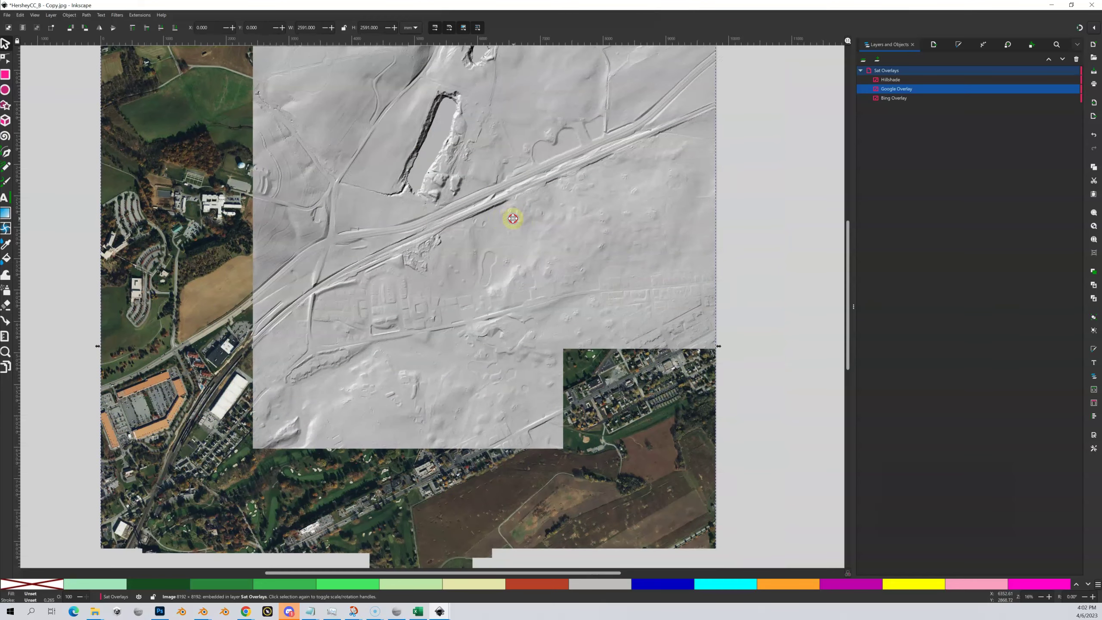
{"action": "scroll", "coordinate": [512, 219], "scroll_direction": "down", "scroll_amount": 2}
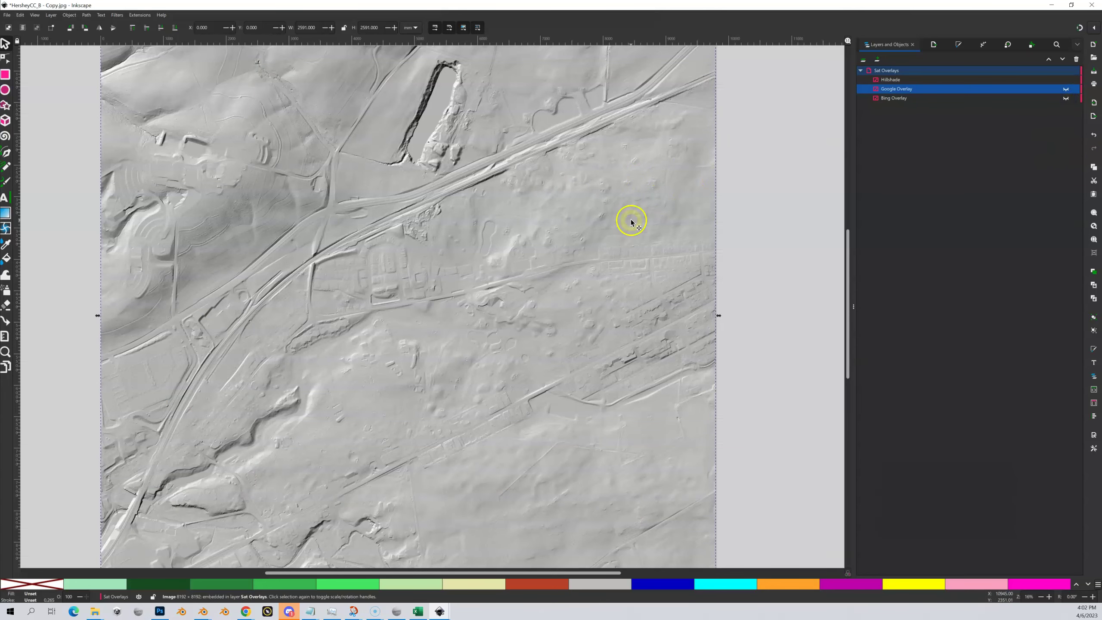
{"action": "scroll", "coordinate": [524, 256], "scroll_direction": "left", "scroll_amount": 5}
{"action": "scroll", "coordinate": [524, 256], "scroll_direction": "up", "scroll_amount": 2}
{"action": "scroll", "coordinate": [440, 208], "scroll_direction": "right", "scroll_amount": 5}
{"action": "scroll", "coordinate": [441, 208], "scroll_direction": "down", "scroll_amount": 2}
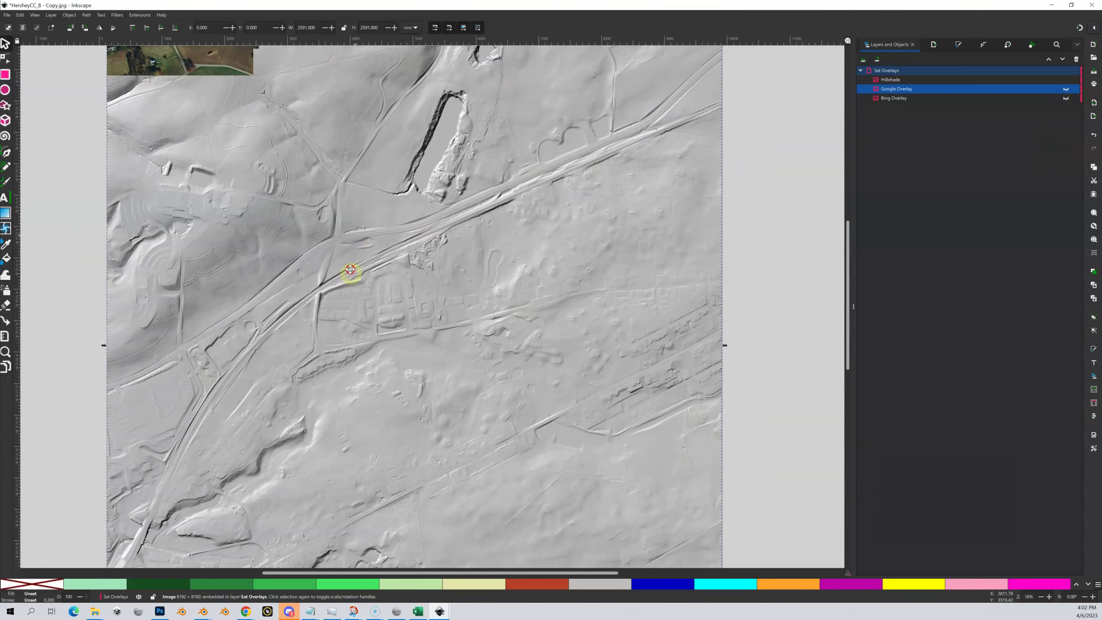
{"action": "scroll", "coordinate": [352, 271], "scroll_direction": "up", "scroll_amount": 3}
{"action": "scroll", "coordinate": [438, 288], "scroll_direction": "left", "scroll_amount": 2}
{"action": "scroll", "coordinate": [423, 251], "scroll_direction": "right", "scroll_amount": 1}
{"action": "scroll", "coordinate": [423, 251], "scroll_direction": "down", "scroll_amount": 1}
{"action": "scroll", "coordinate": [360, 287], "scroll_direction": "up", "scroll_amount": 1}
{"action": "scroll", "coordinate": [360, 287], "scroll_direction": "left", "scroll_amount": 1}
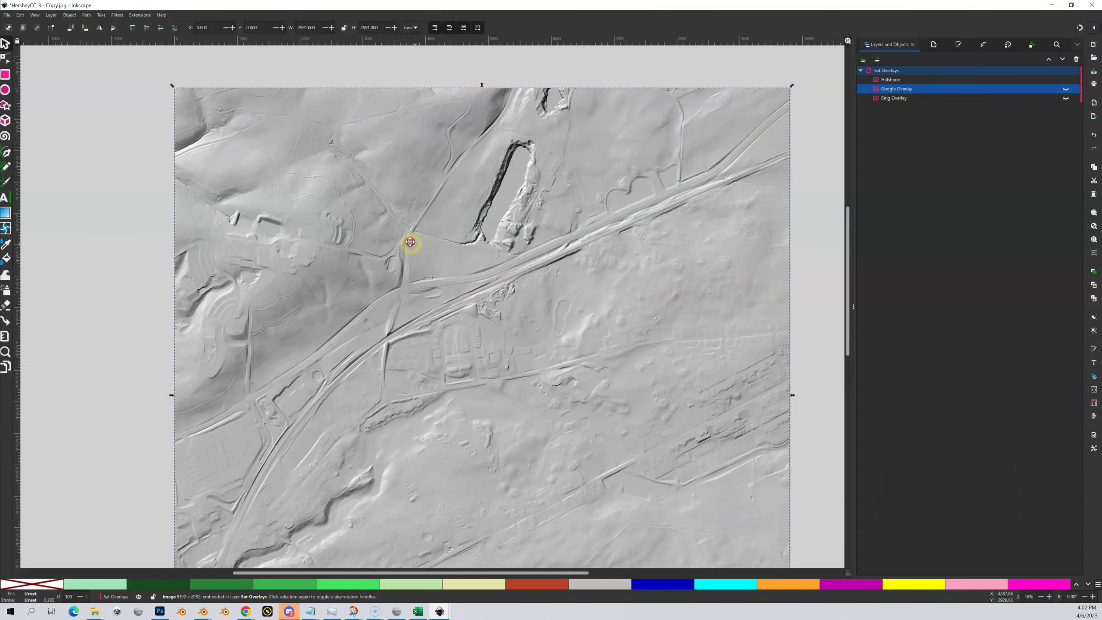
{"action": "scroll", "coordinate": [411, 241], "scroll_direction": "down", "scroll_amount": 1}
{"action": "scroll", "coordinate": [410, 241], "scroll_direction": "right", "scroll_amount": 1}
{"action": "scroll", "coordinate": [404, 233], "scroll_direction": "down", "scroll_amount": 2}
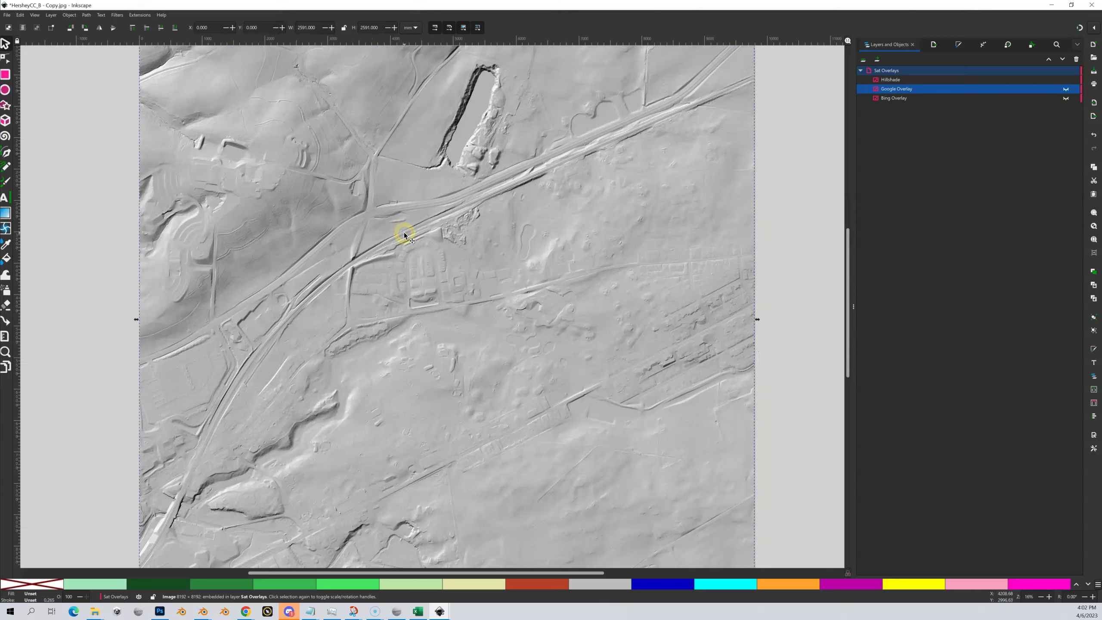
{"action": "scroll", "coordinate": [404, 235], "scroll_direction": "down", "scroll_amount": 1, "text": "ctrl"}
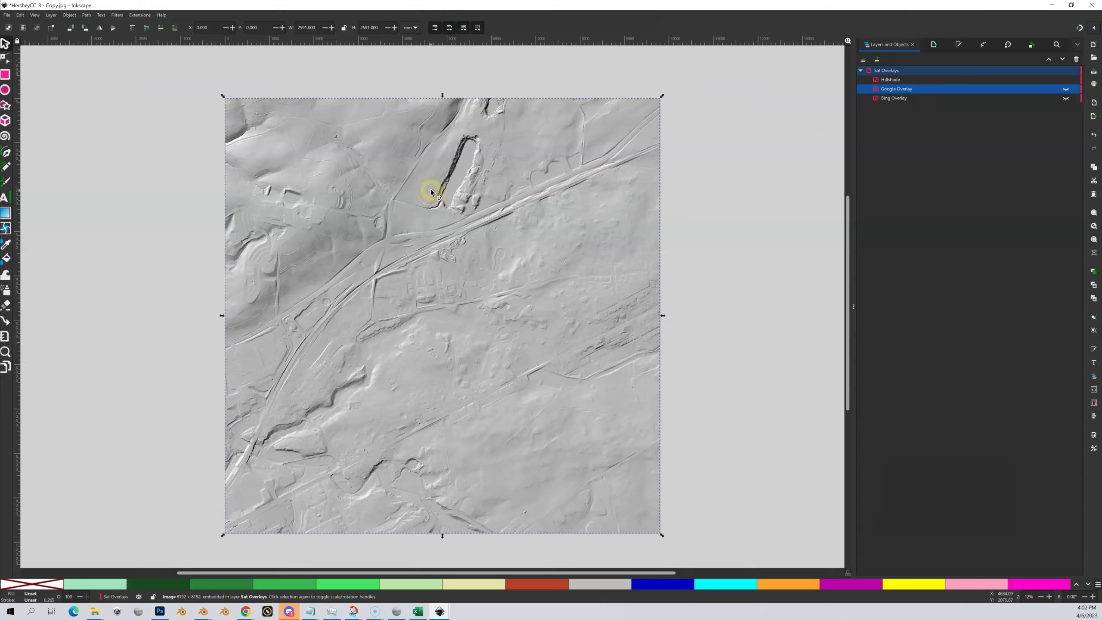
- Select the Hillshade image and reset its position to X 0, Y 0
{"action": "left_click", "coordinate": [914, 80]}
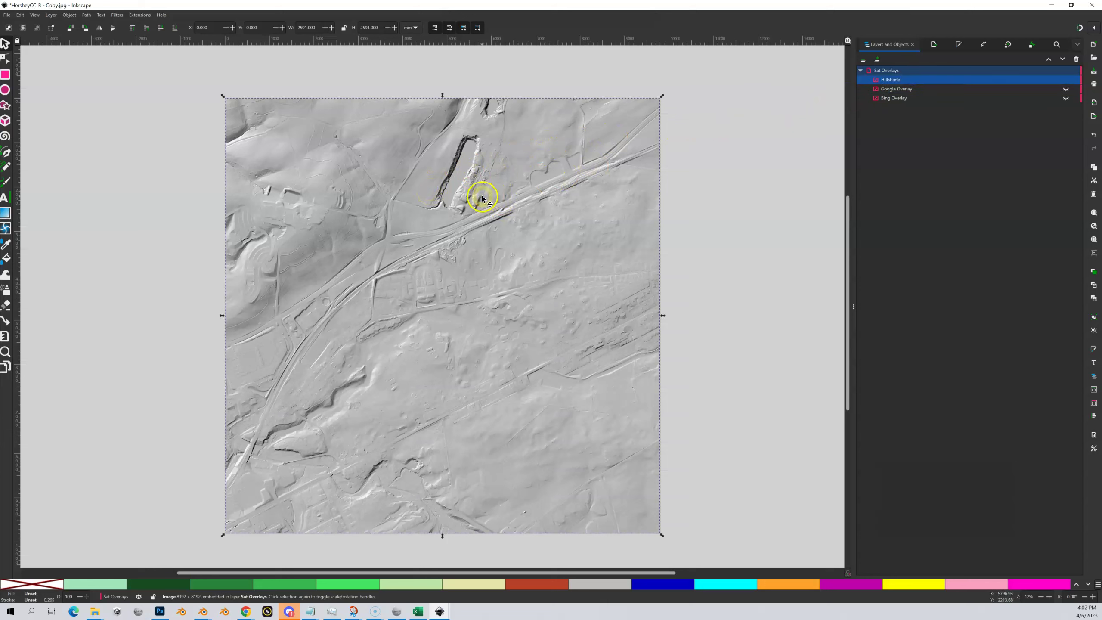
{"action": "left_click_drag", "start_coordinate": [482, 199], "coordinate": [598, 232]}
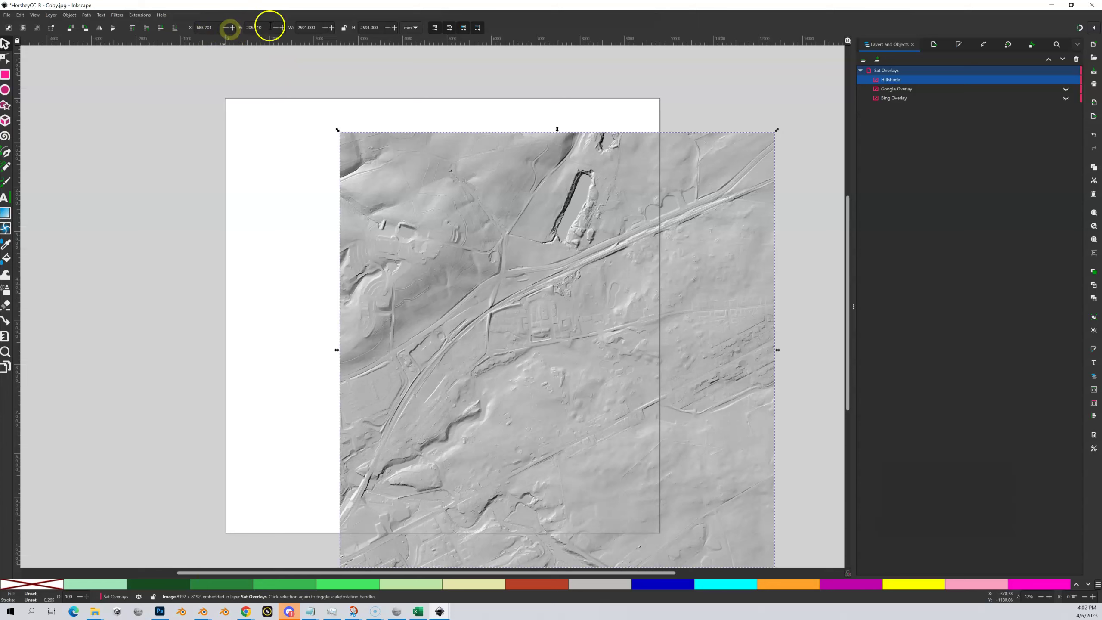
{"action": "left_click", "coordinate": [189, 29]}
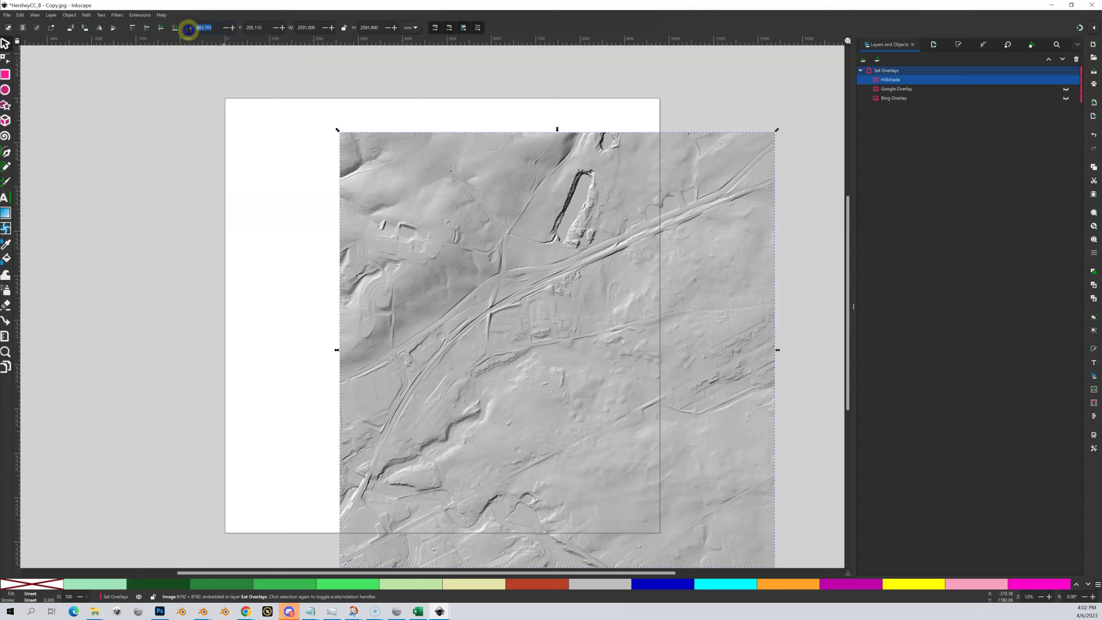
{"action": "left_click", "coordinate": [266, 28]}
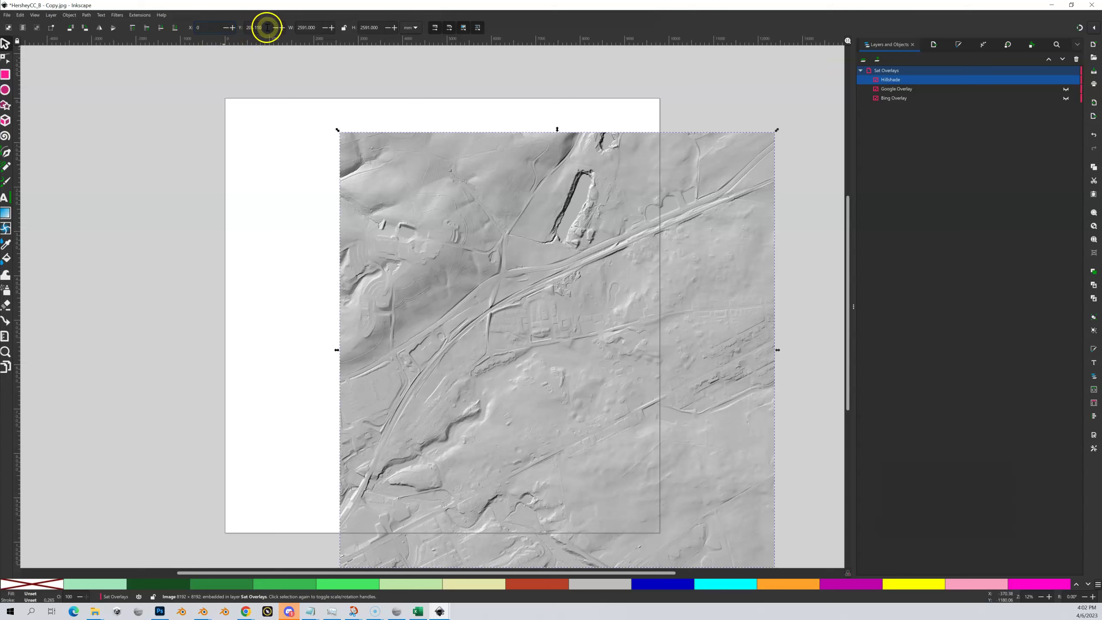
{"action": "type", "text": "0"}
{"action": "left_click", "coordinate": [241, 33]}
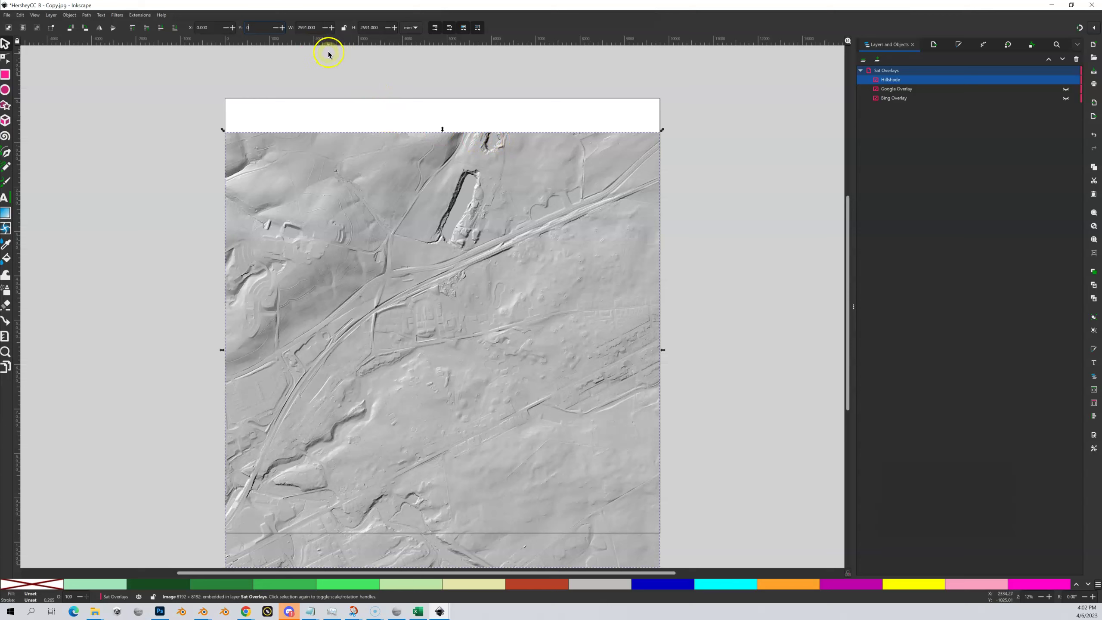
{"action": "key", "text": "Return"}
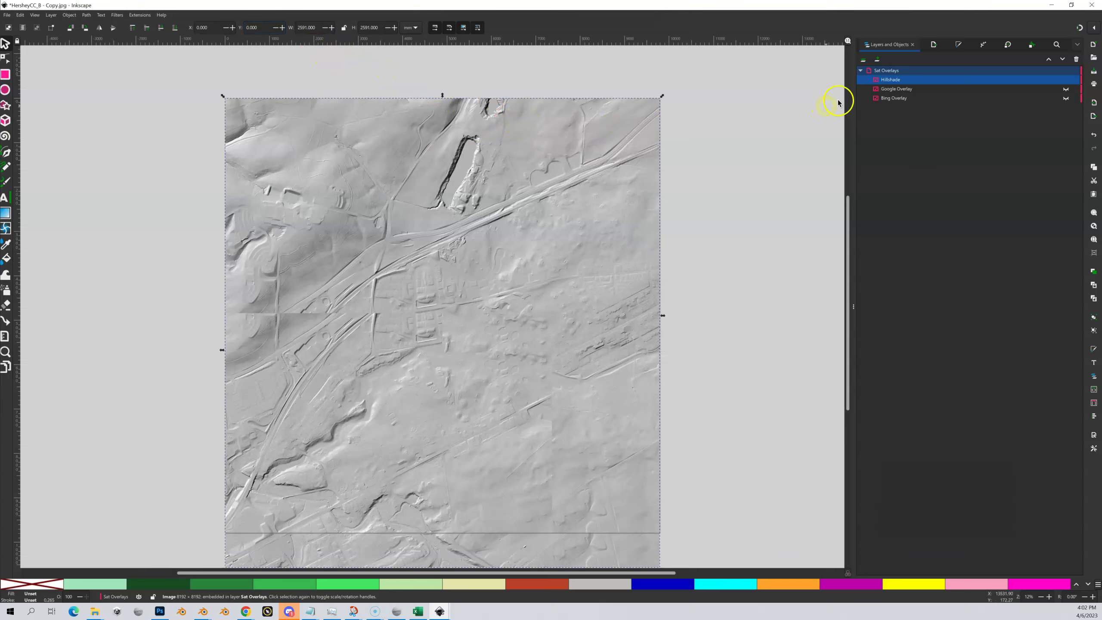
- Lock the Sat Overlays group in Layers and Objects and clear the canvas selection
{"action": "mouse_move", "coordinate": [1055, 84]}
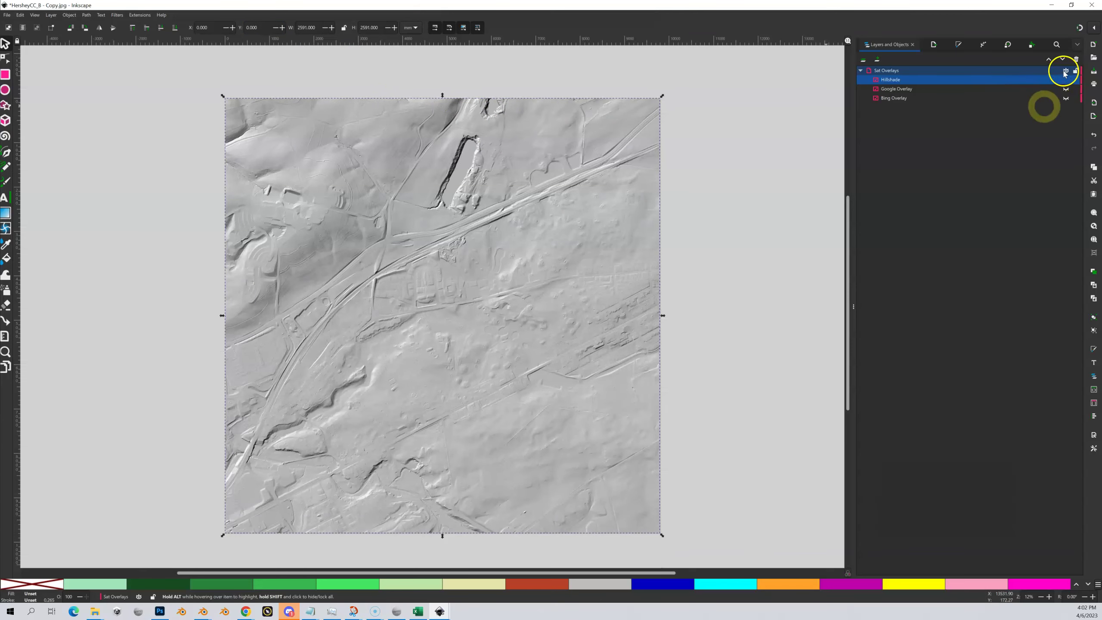
{"action": "left_click", "coordinate": [1063, 103]}
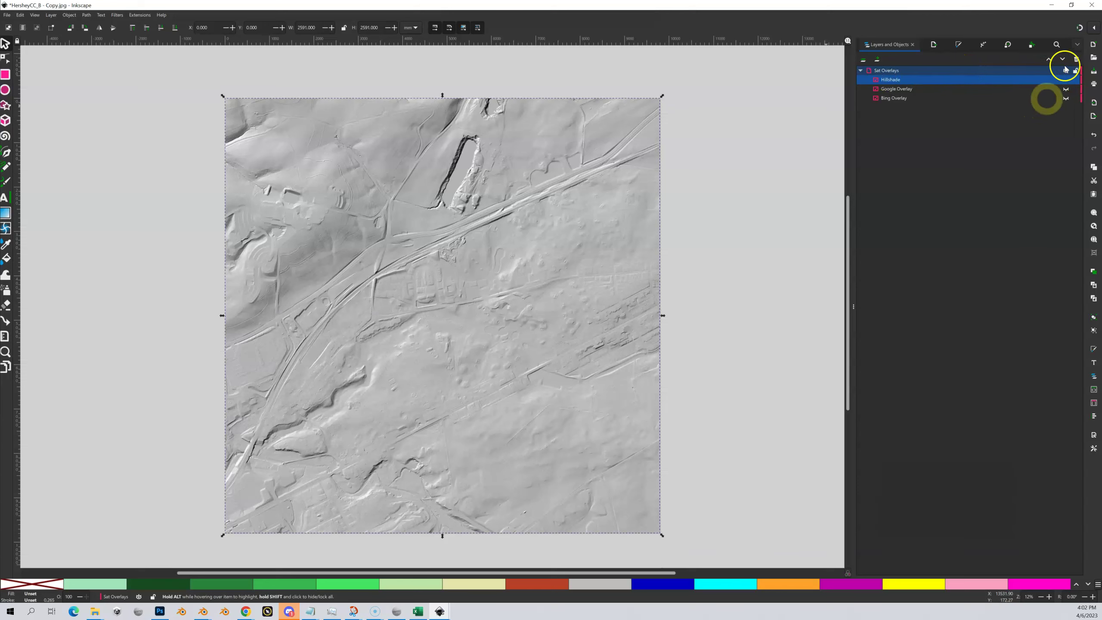
{"action": "left_click", "coordinate": [1076, 70]}
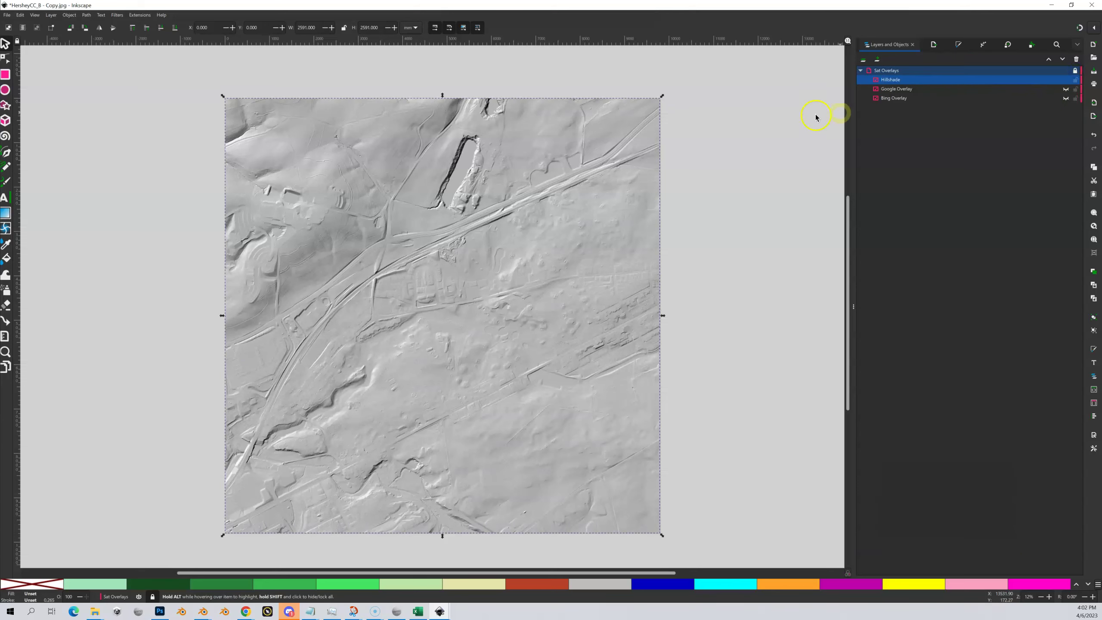
{"action": "scroll", "coordinate": [271, 214], "scroll_direction": "down", "scroll_amount": 2}
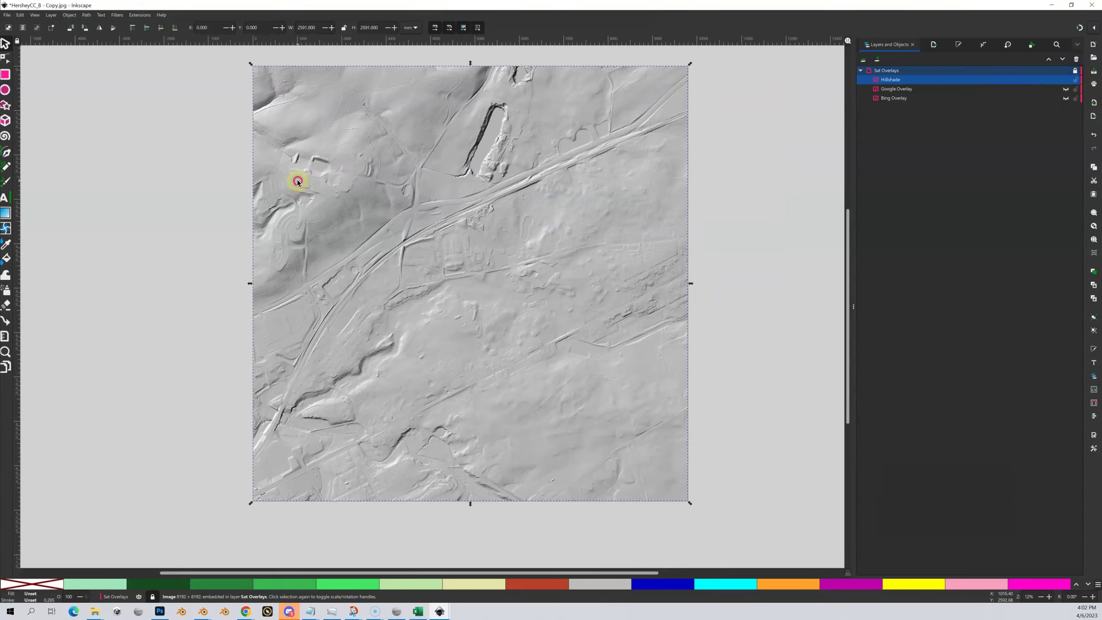
{"action": "left_click_drag", "start_coordinate": [391, 193], "coordinate": [344, 215]}
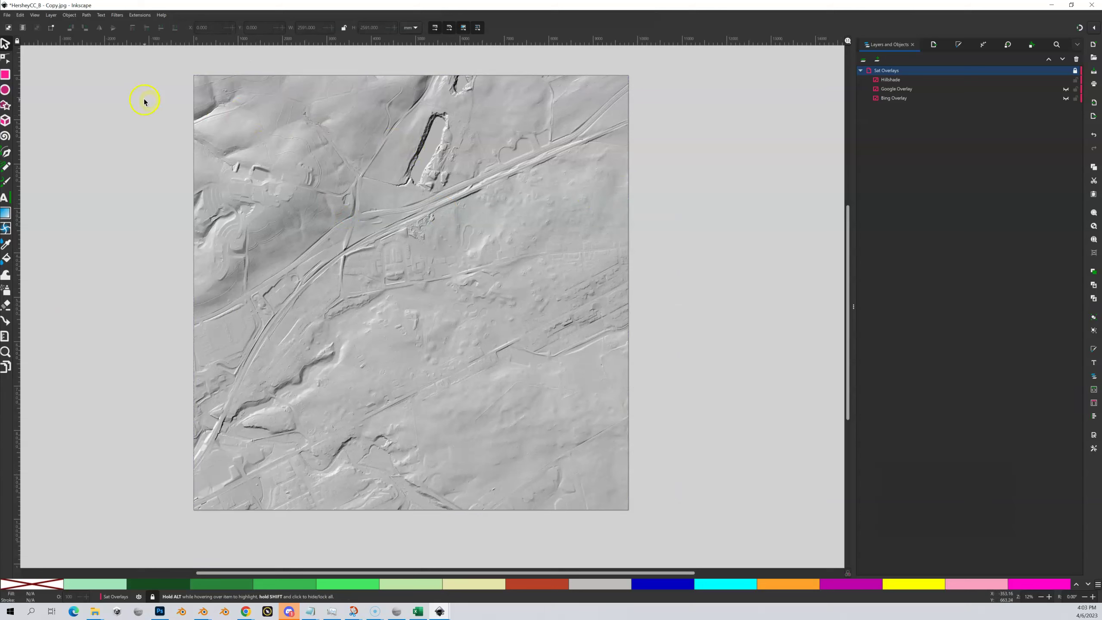
- Start saving and navigate the save dialog to the Hershey OPCD folder, proposing HersheyCC_B - Copy.svg
{"action": "left_click", "coordinate": [8, 16]}
{"action": "left_click", "coordinate": [19, 77]}
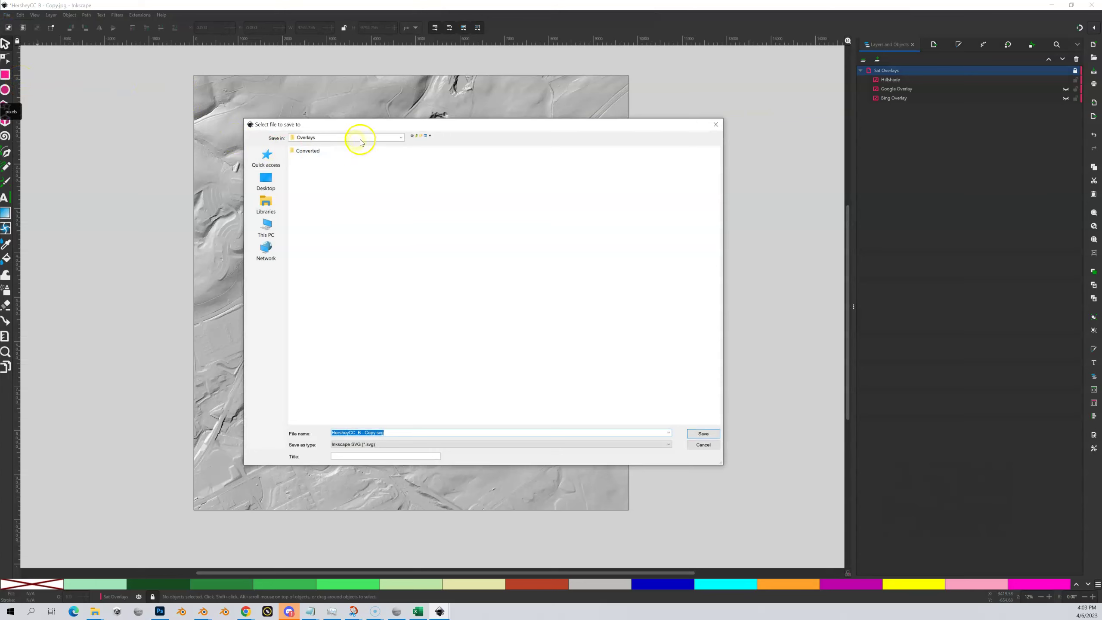
{"action": "left_click", "coordinate": [418, 136]}
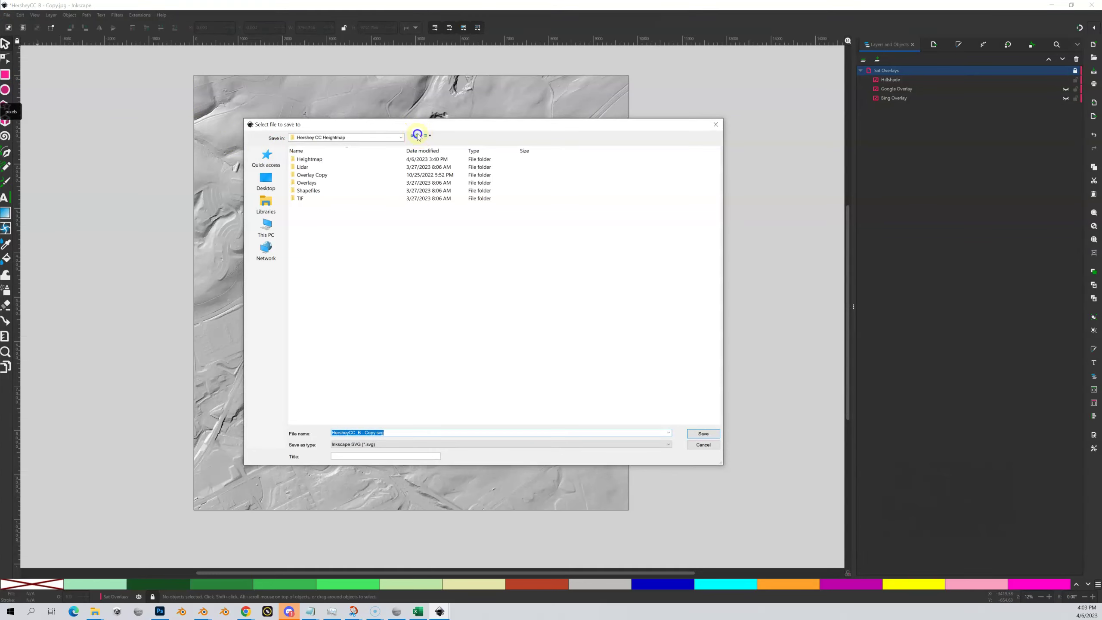
{"action": "left_click", "coordinate": [418, 137]}
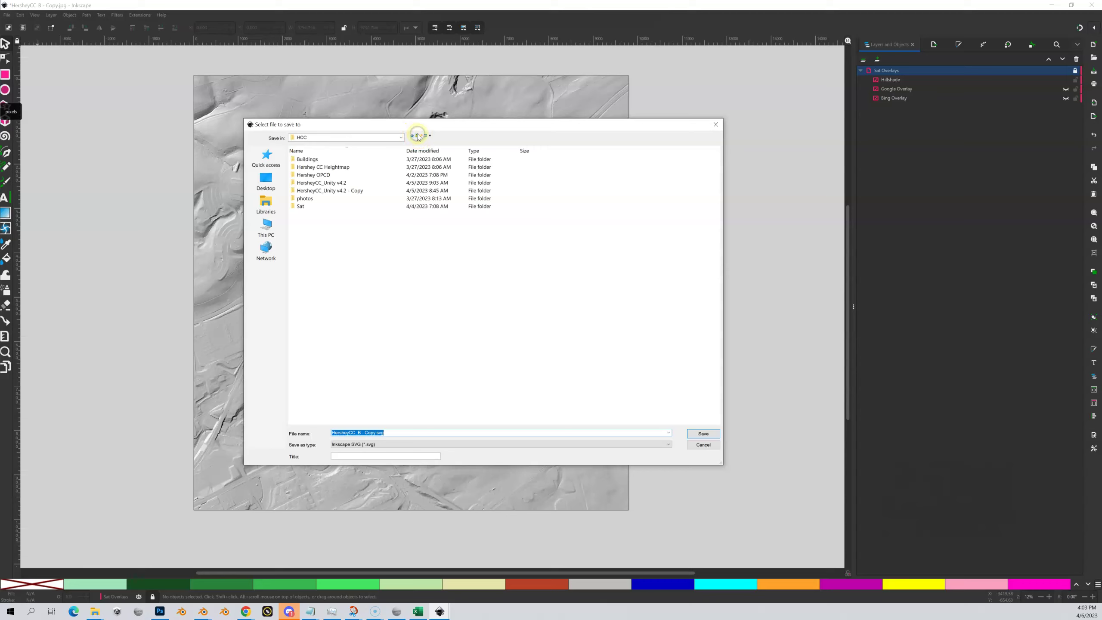
{"action": "double_click", "coordinate": [325, 175]}
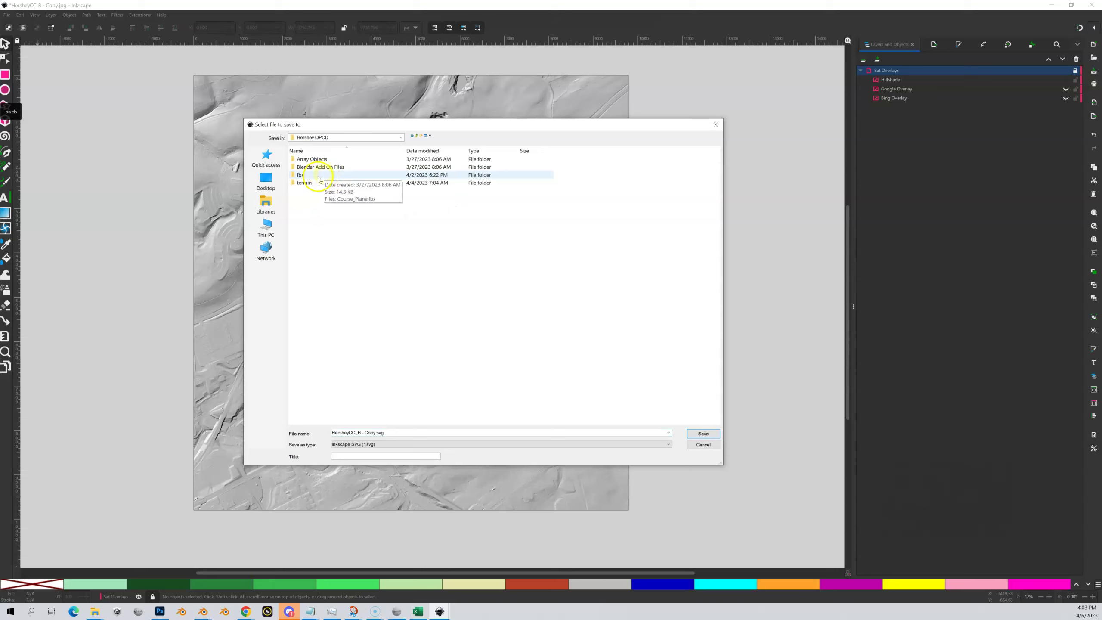
{"action": "double_click", "coordinate": [312, 183]}
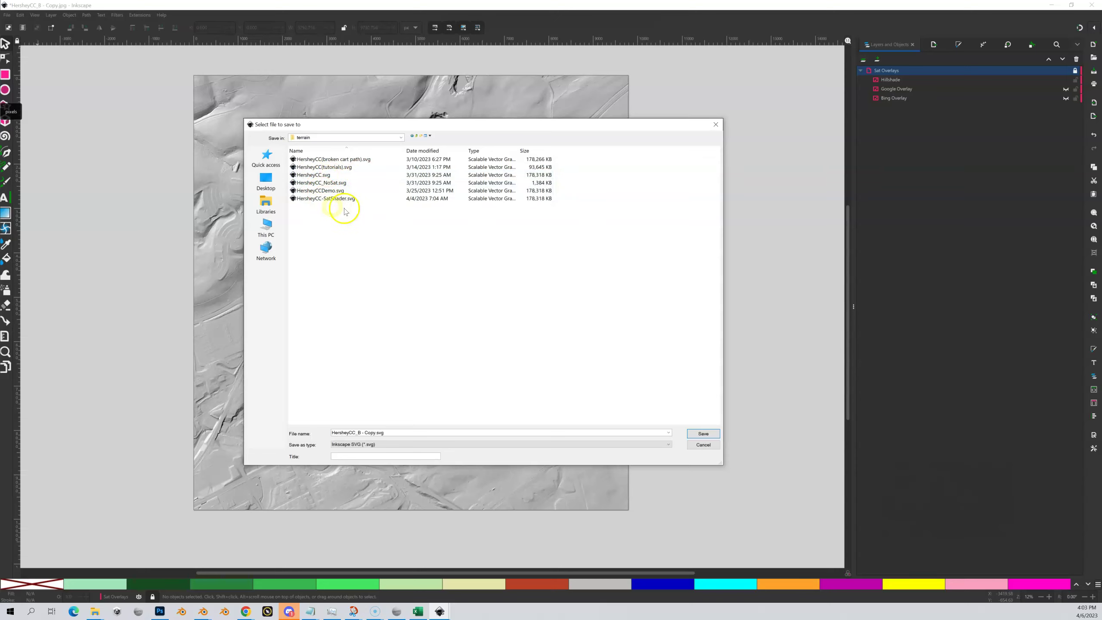
{"action": "left_click", "coordinate": [417, 136]}
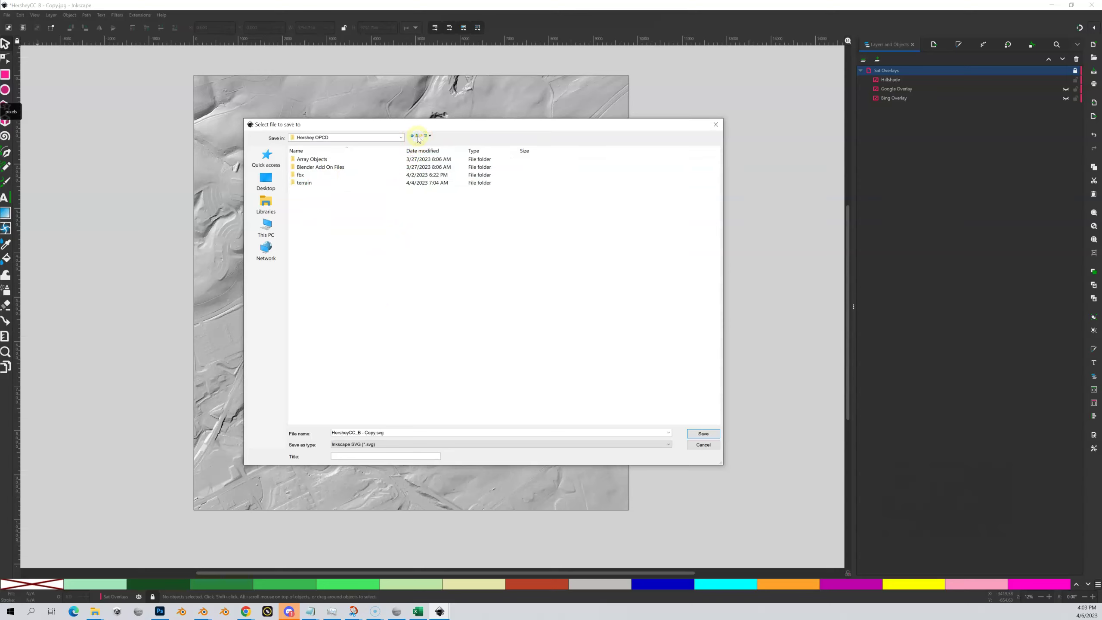